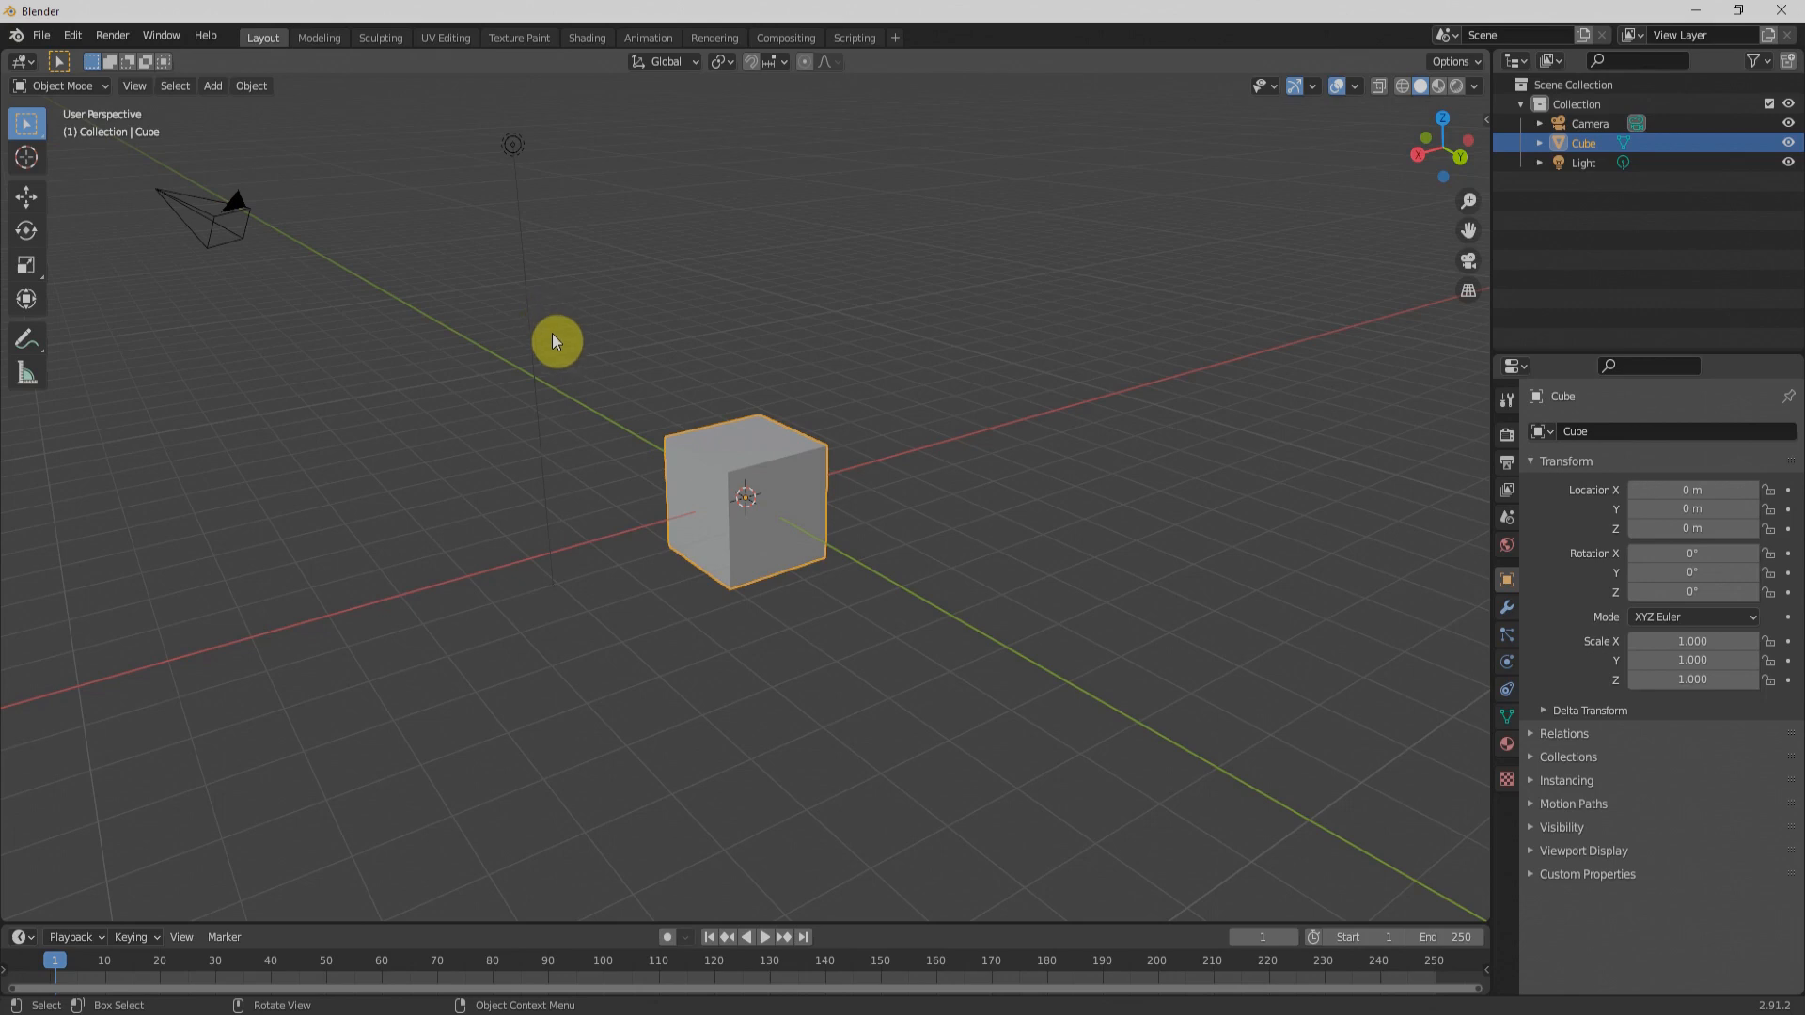
Step: Open the cube in the UV Editing workspace, enable UV sync selection and switch to face select mode
middle_drag(802, 506, 854, 532)
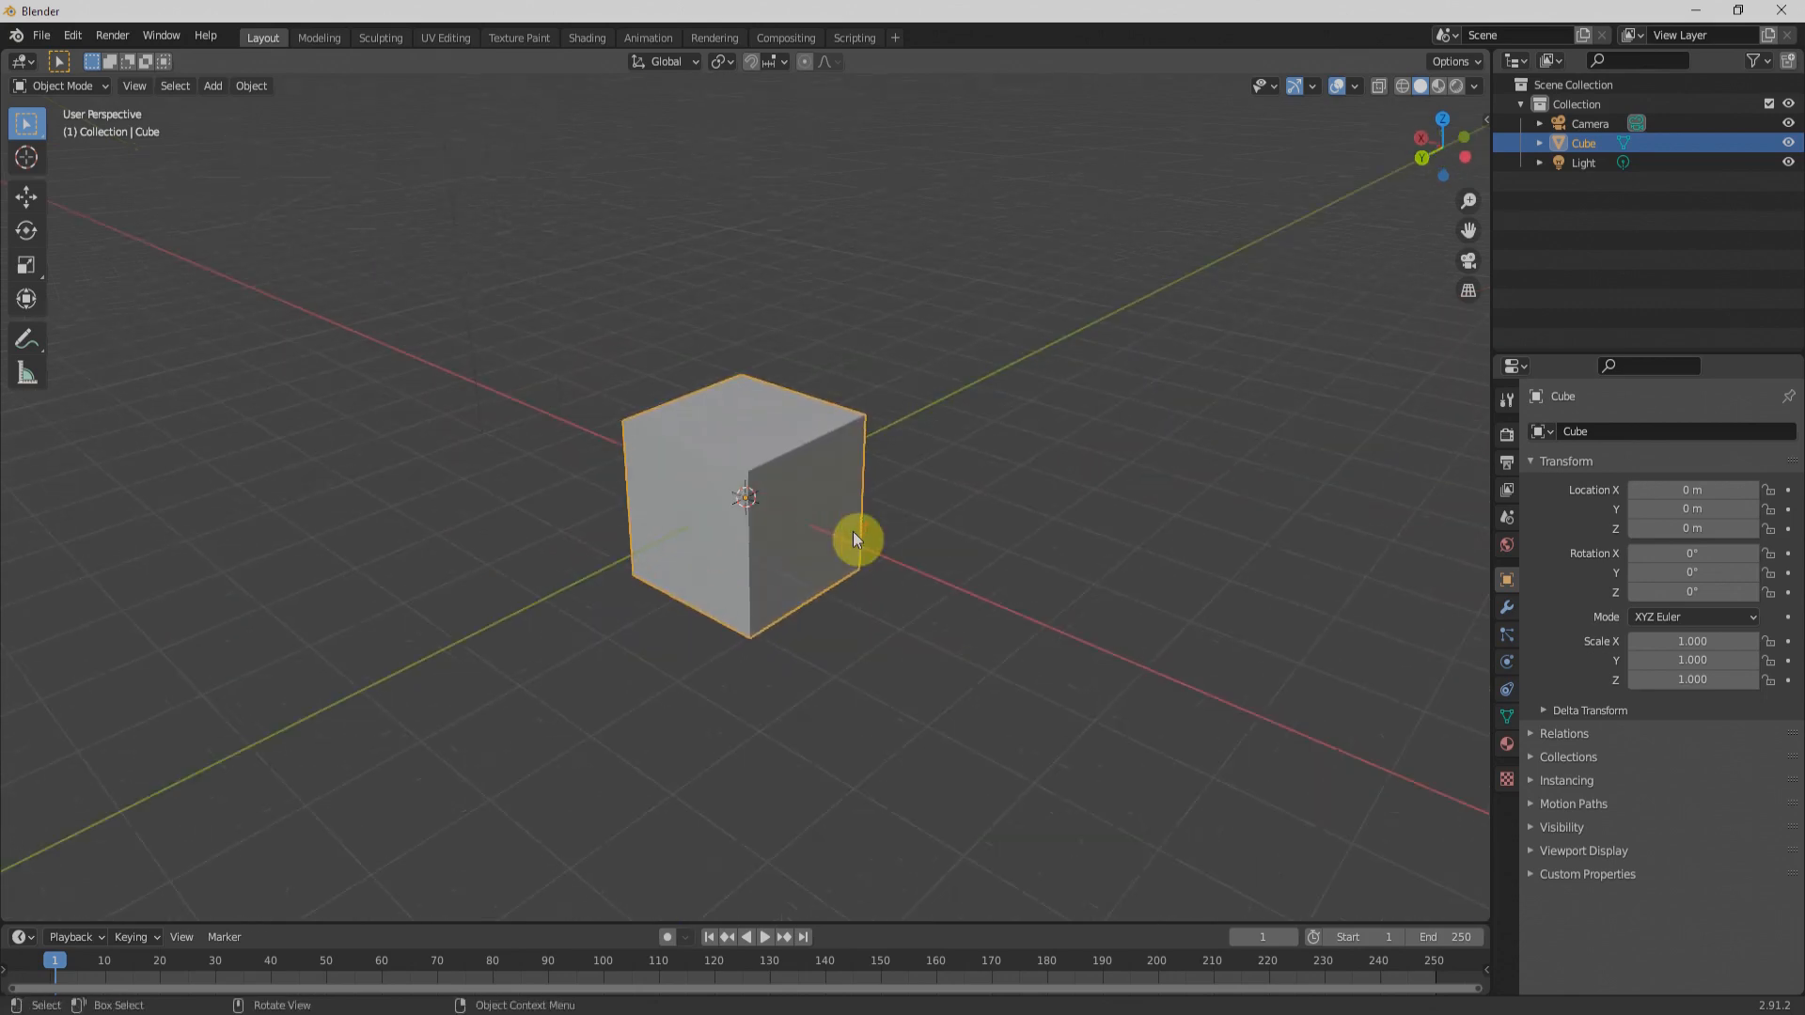
click(447, 38)
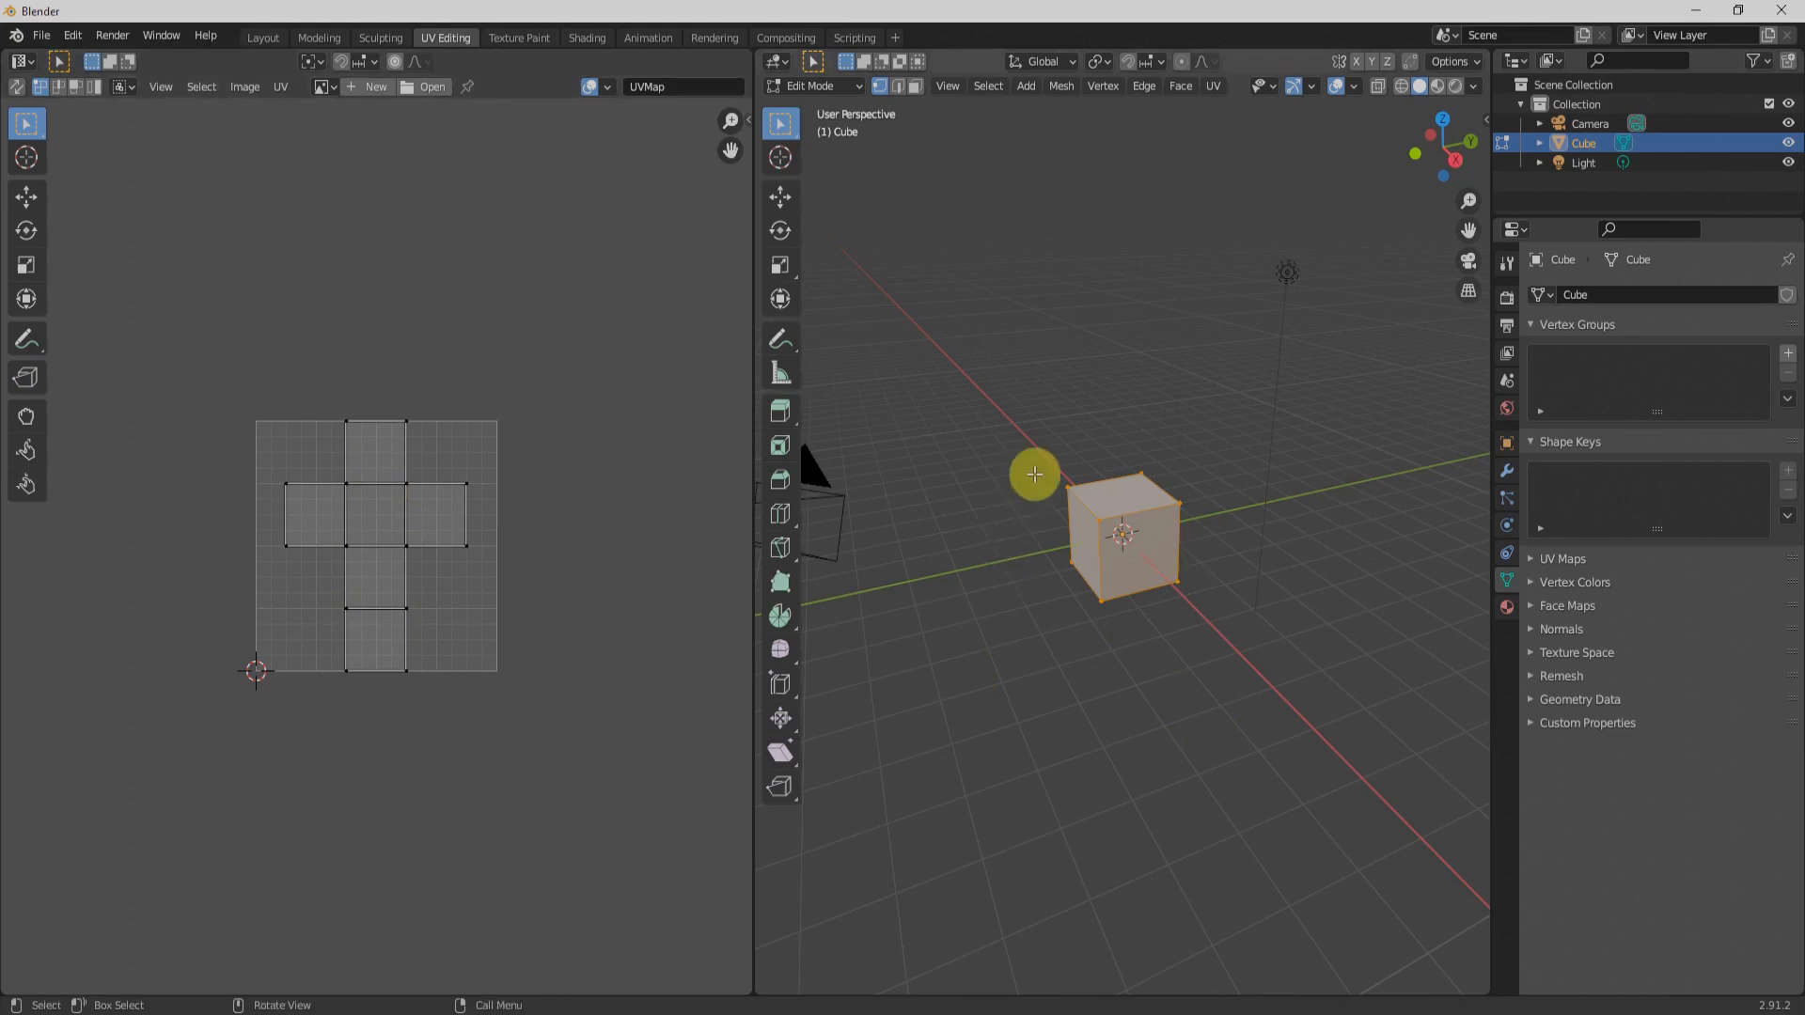
click(16, 86)
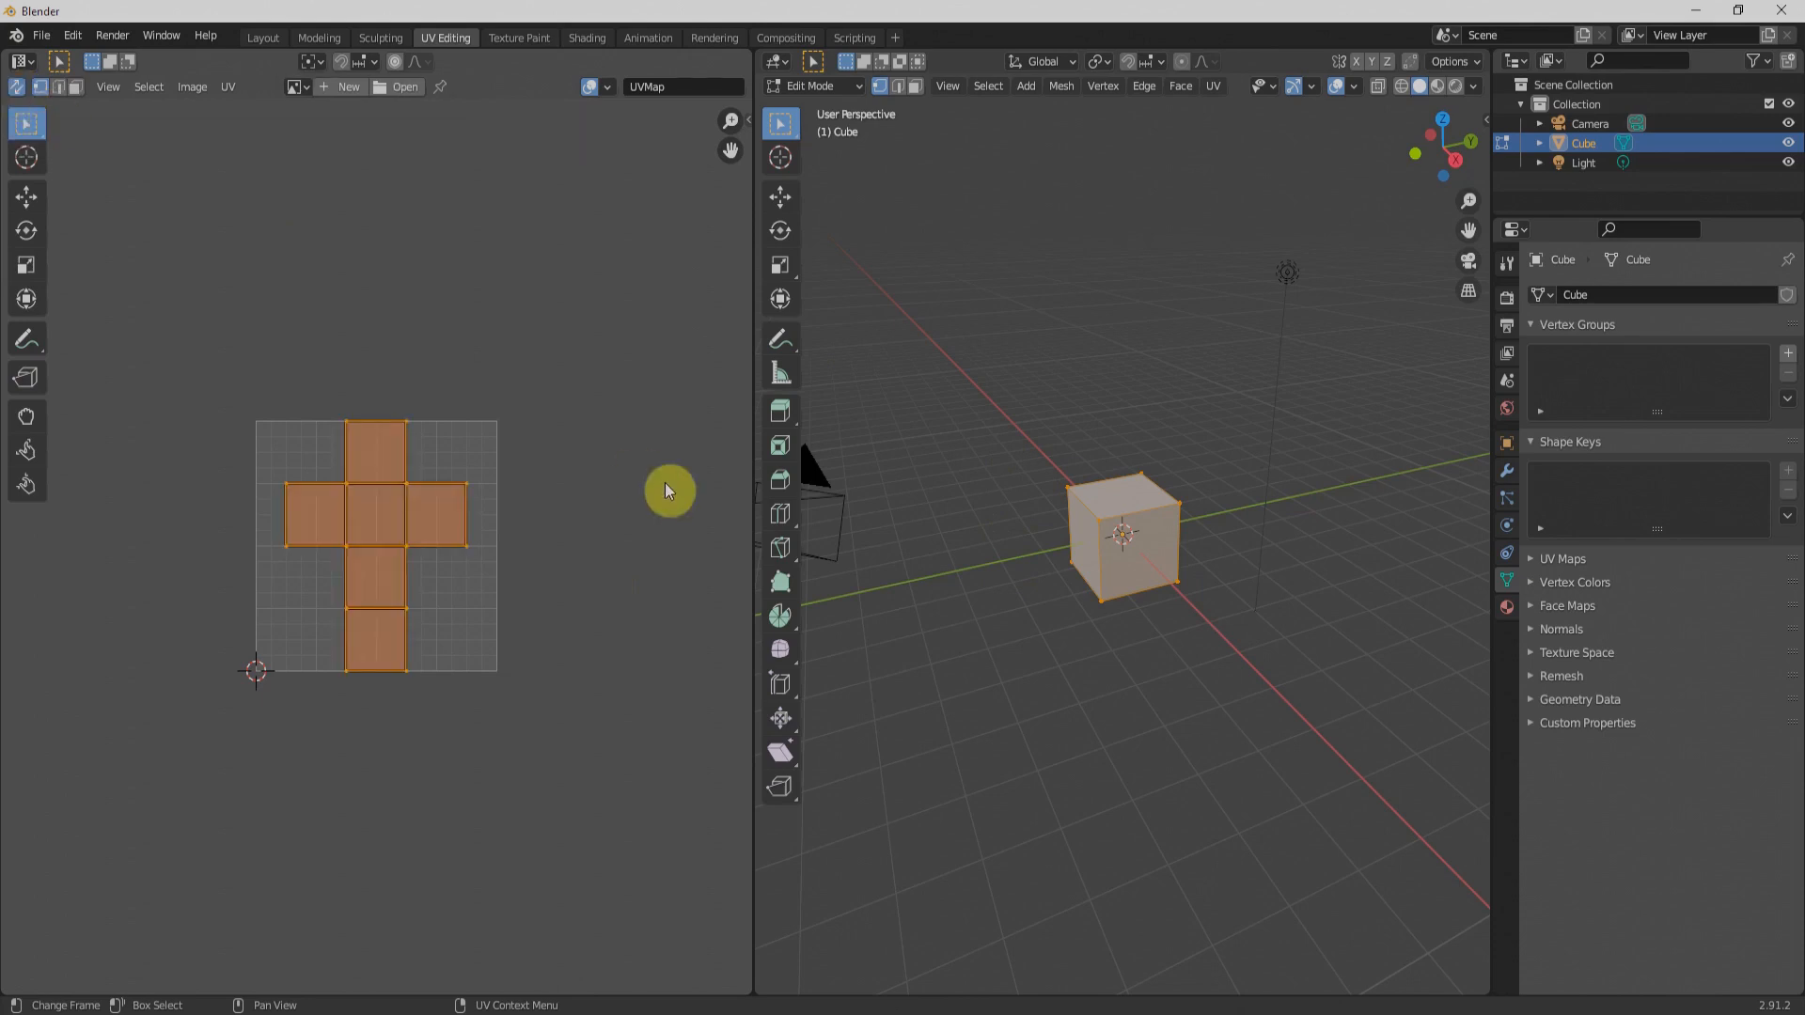
click(916, 88)
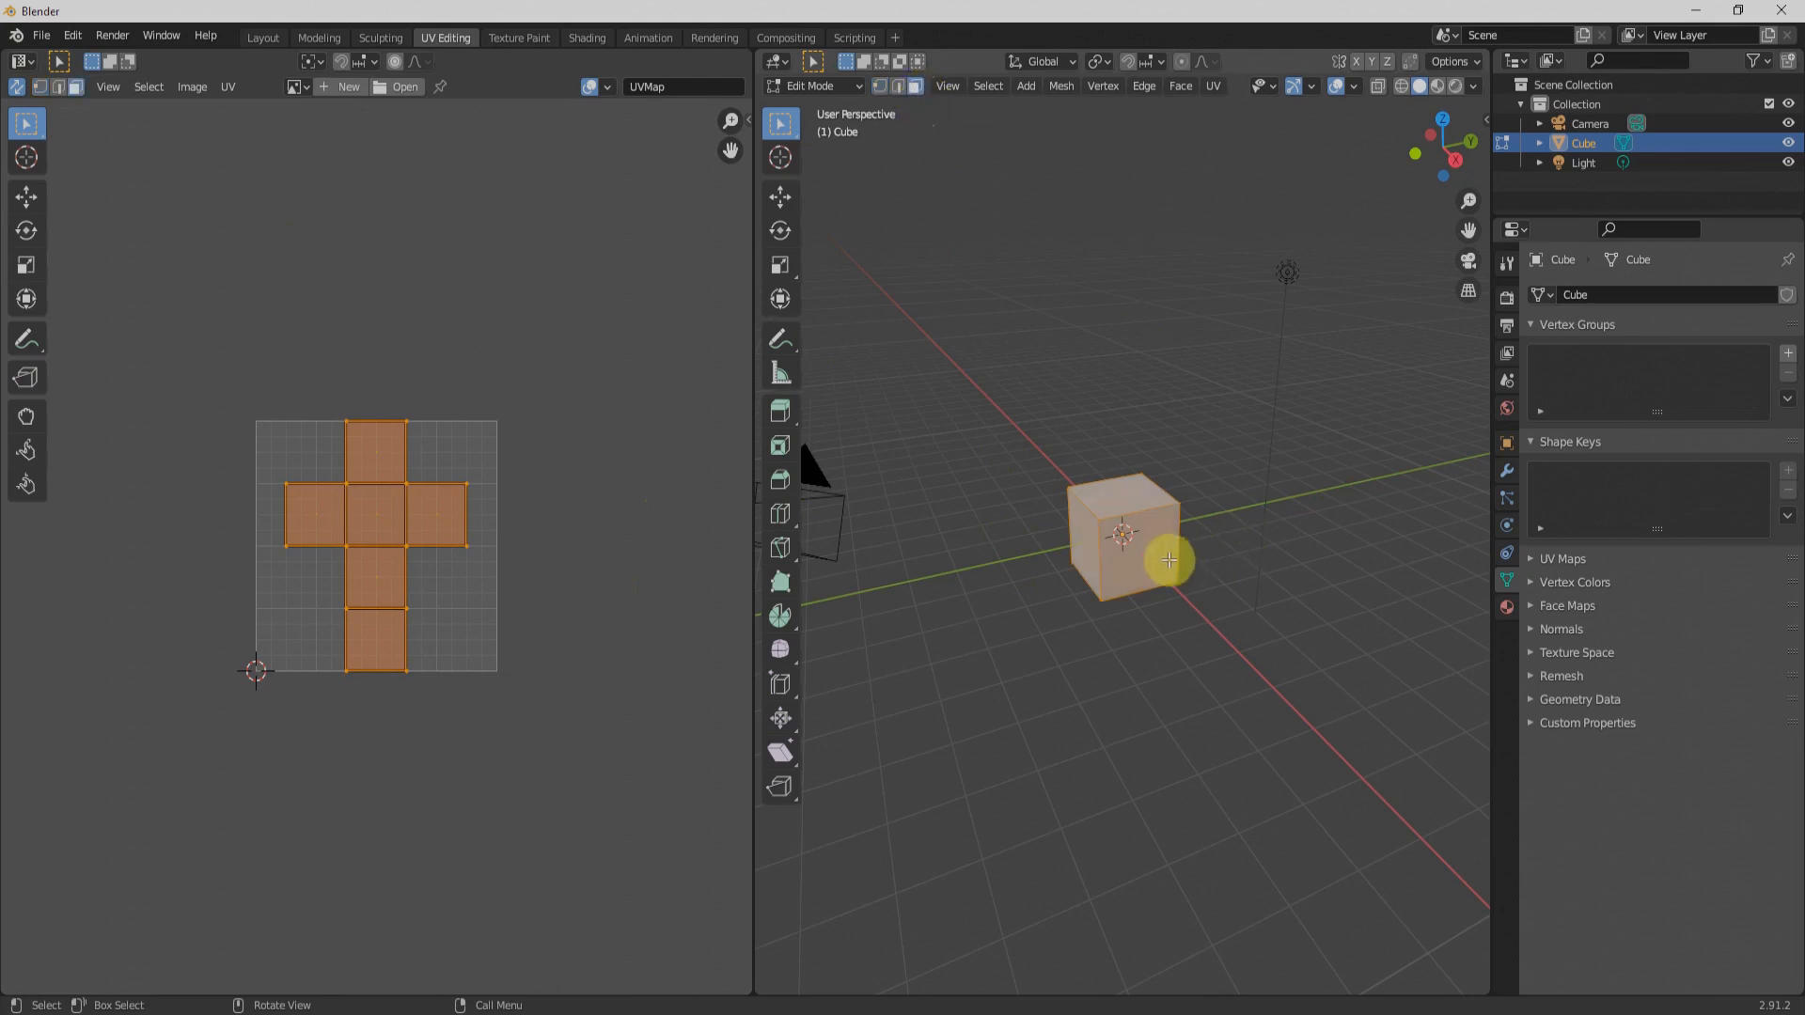
Step: Select the cube's side and upper faces one at a time to match each with its square in the UV layout
click(1132, 537)
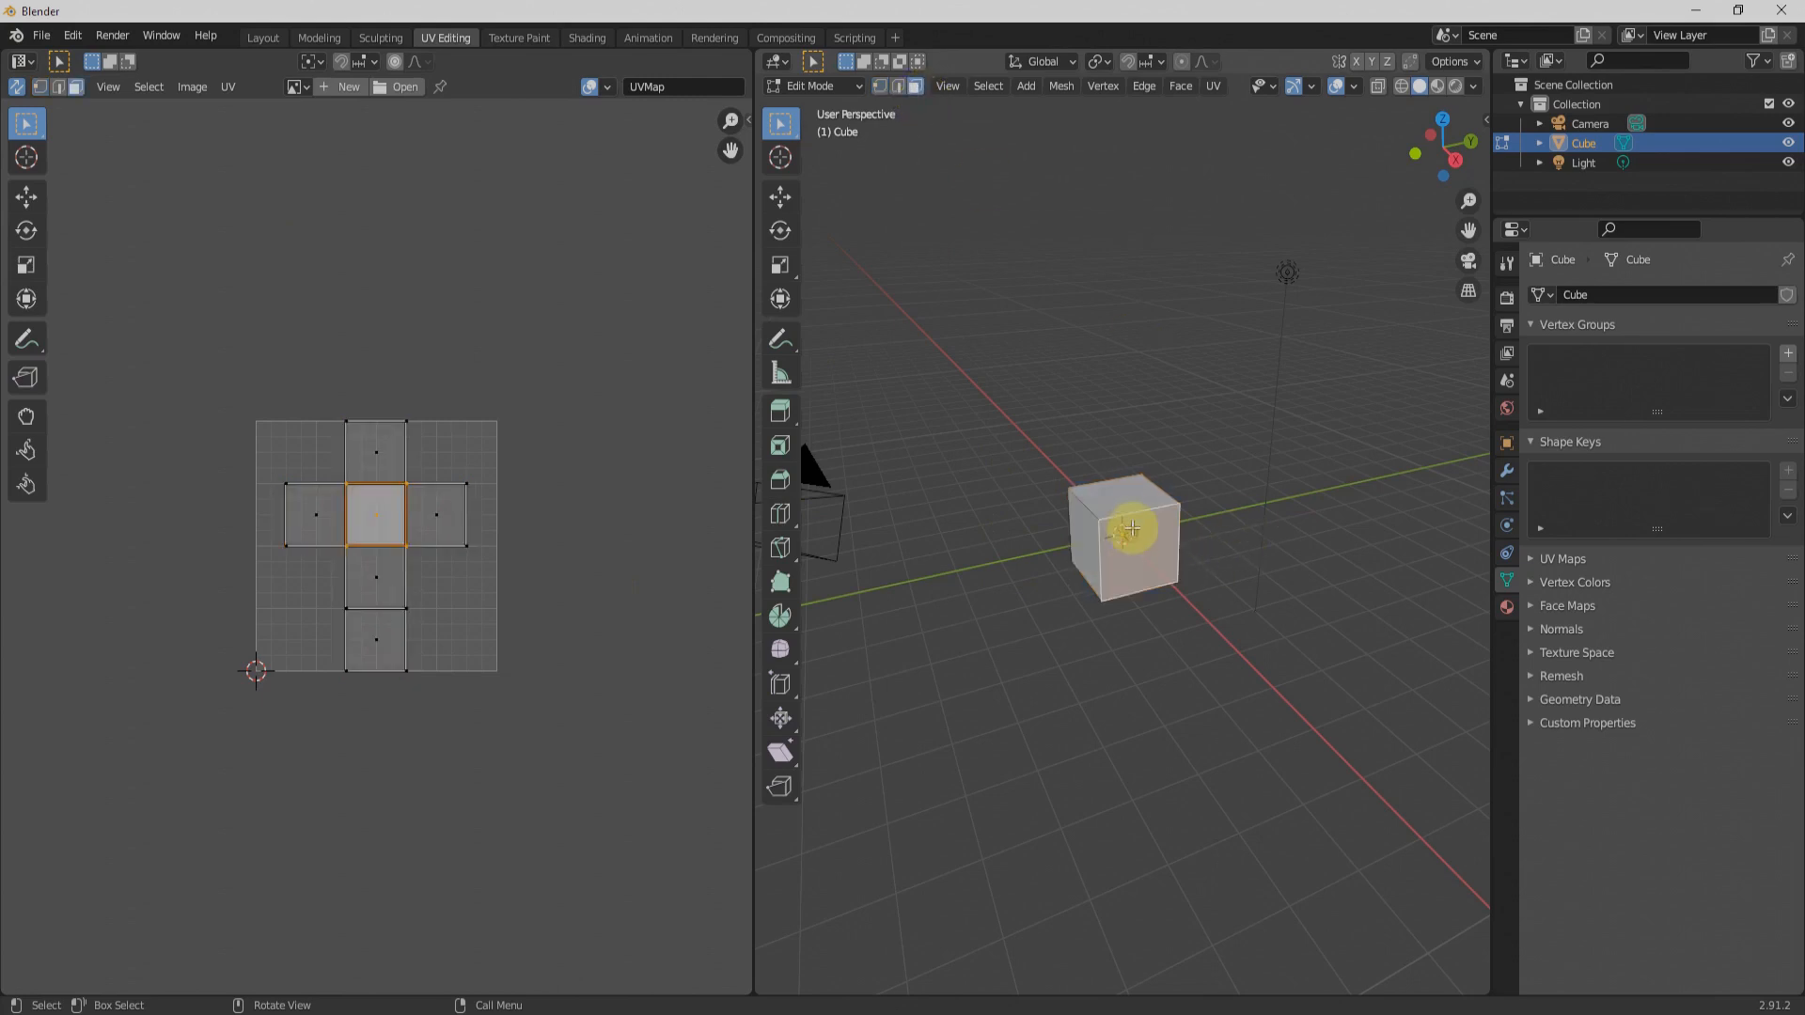
click(1127, 483)
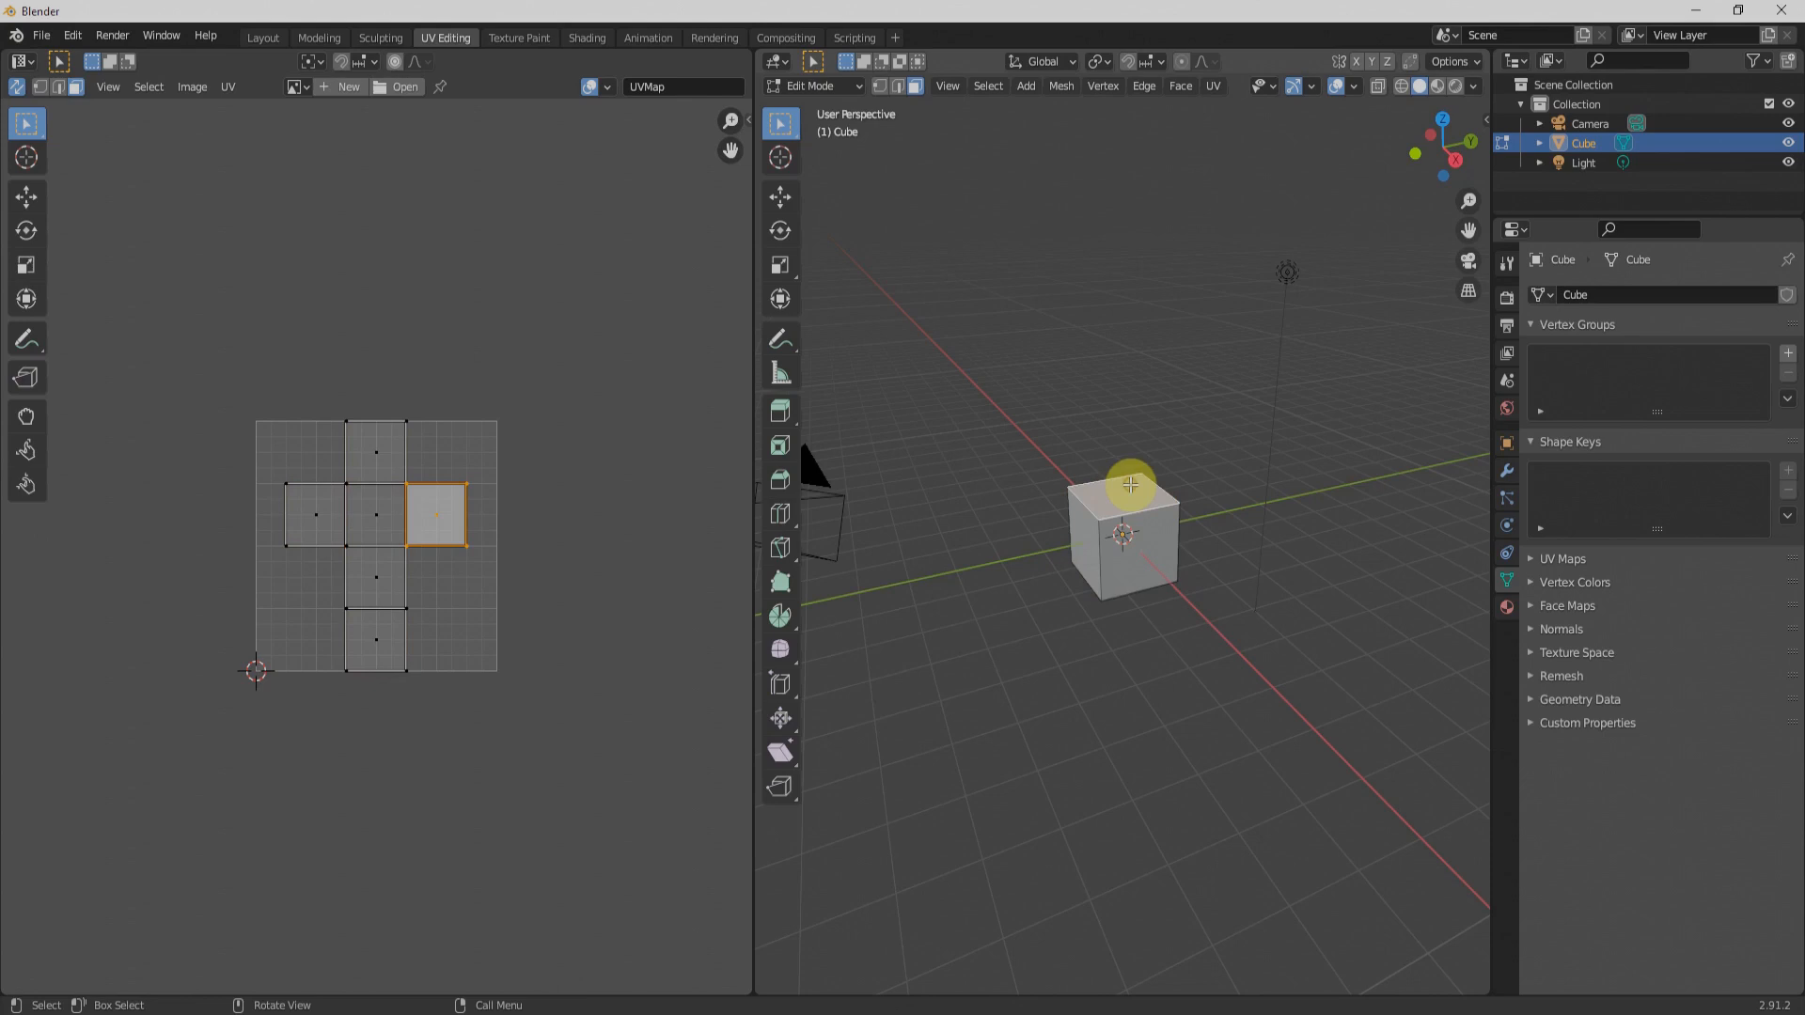
click(1132, 568)
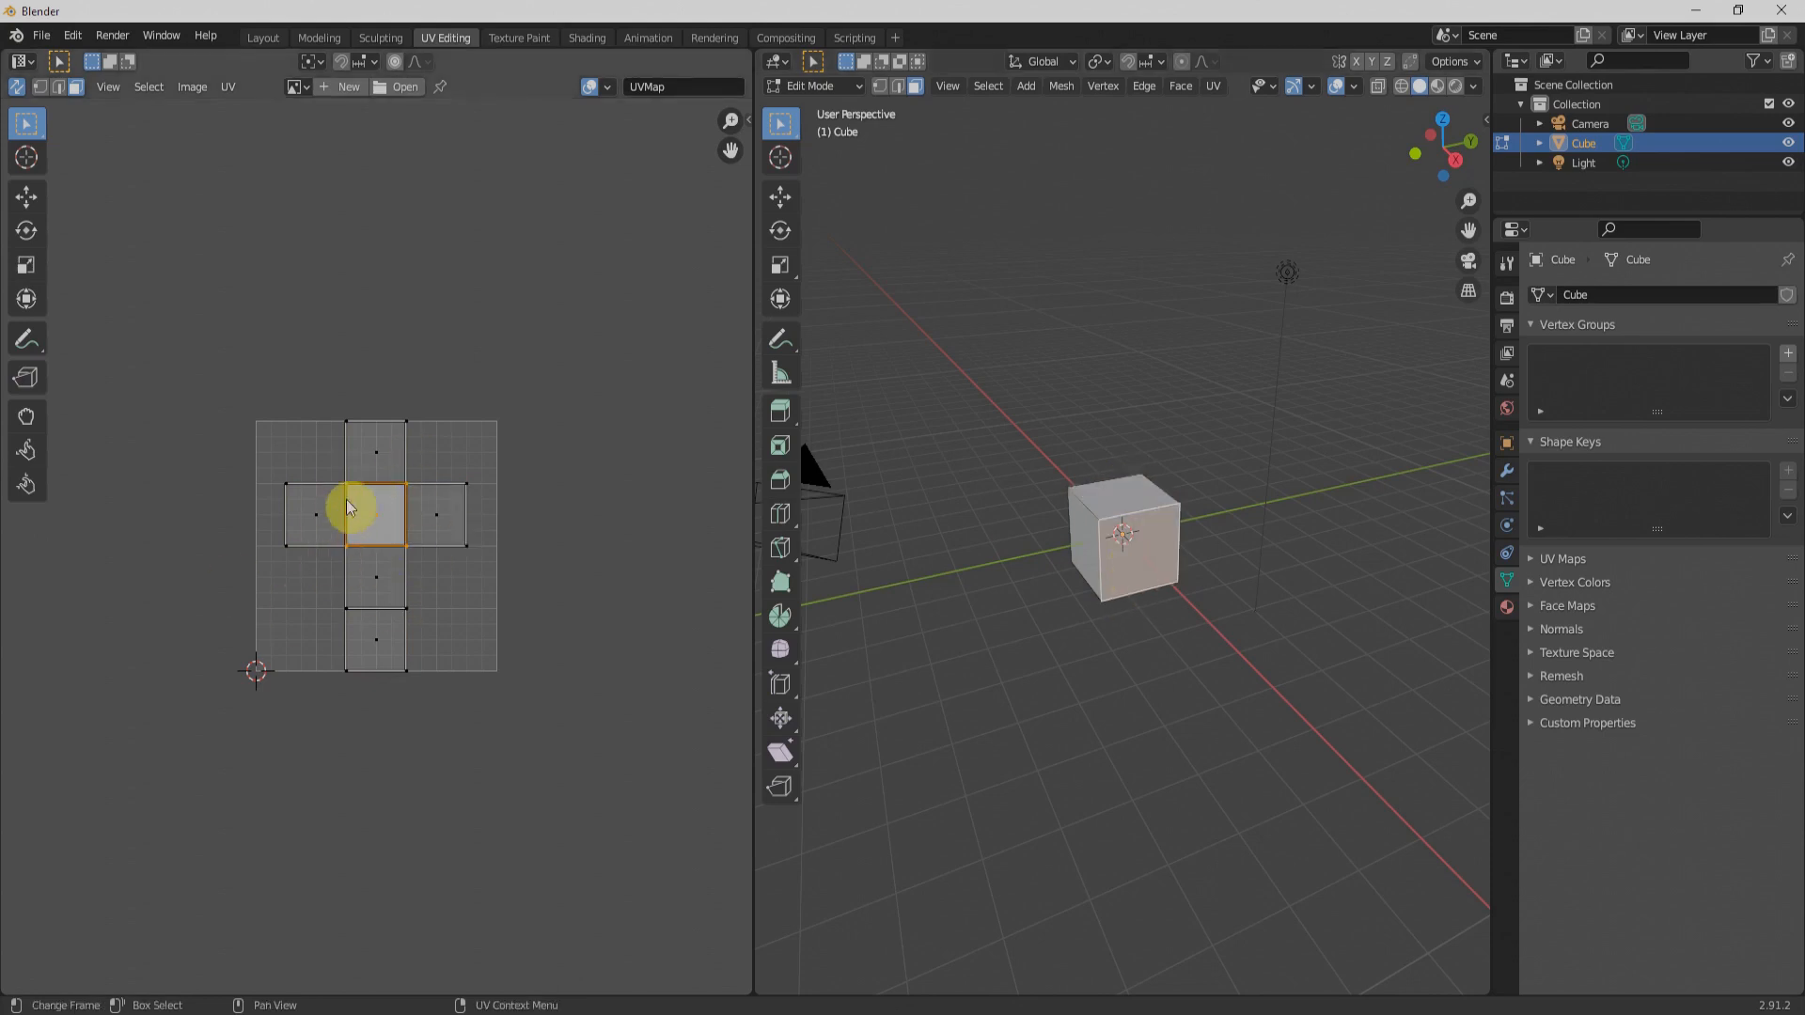
middle_drag(1221, 601, 1055, 620)
click(1169, 556)
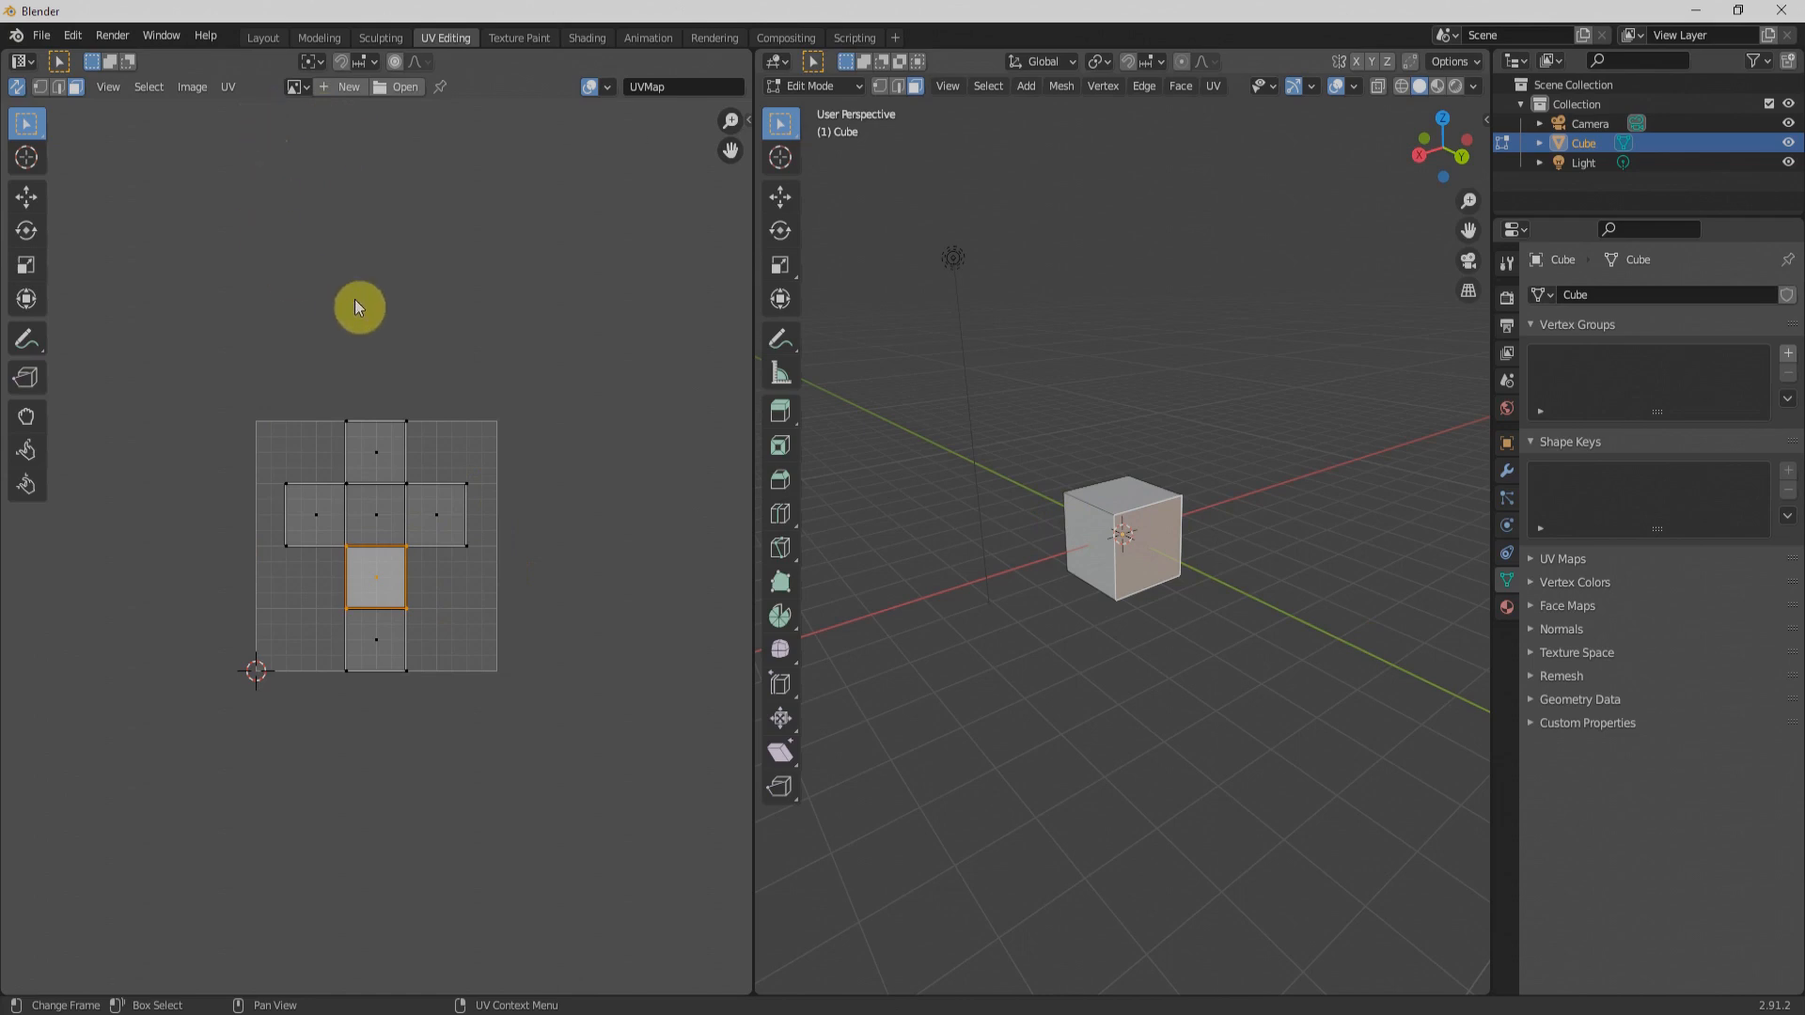
Step: Load stringio.jpg from the new course folder as the UV editor's image and fit it in view
click(392, 86)
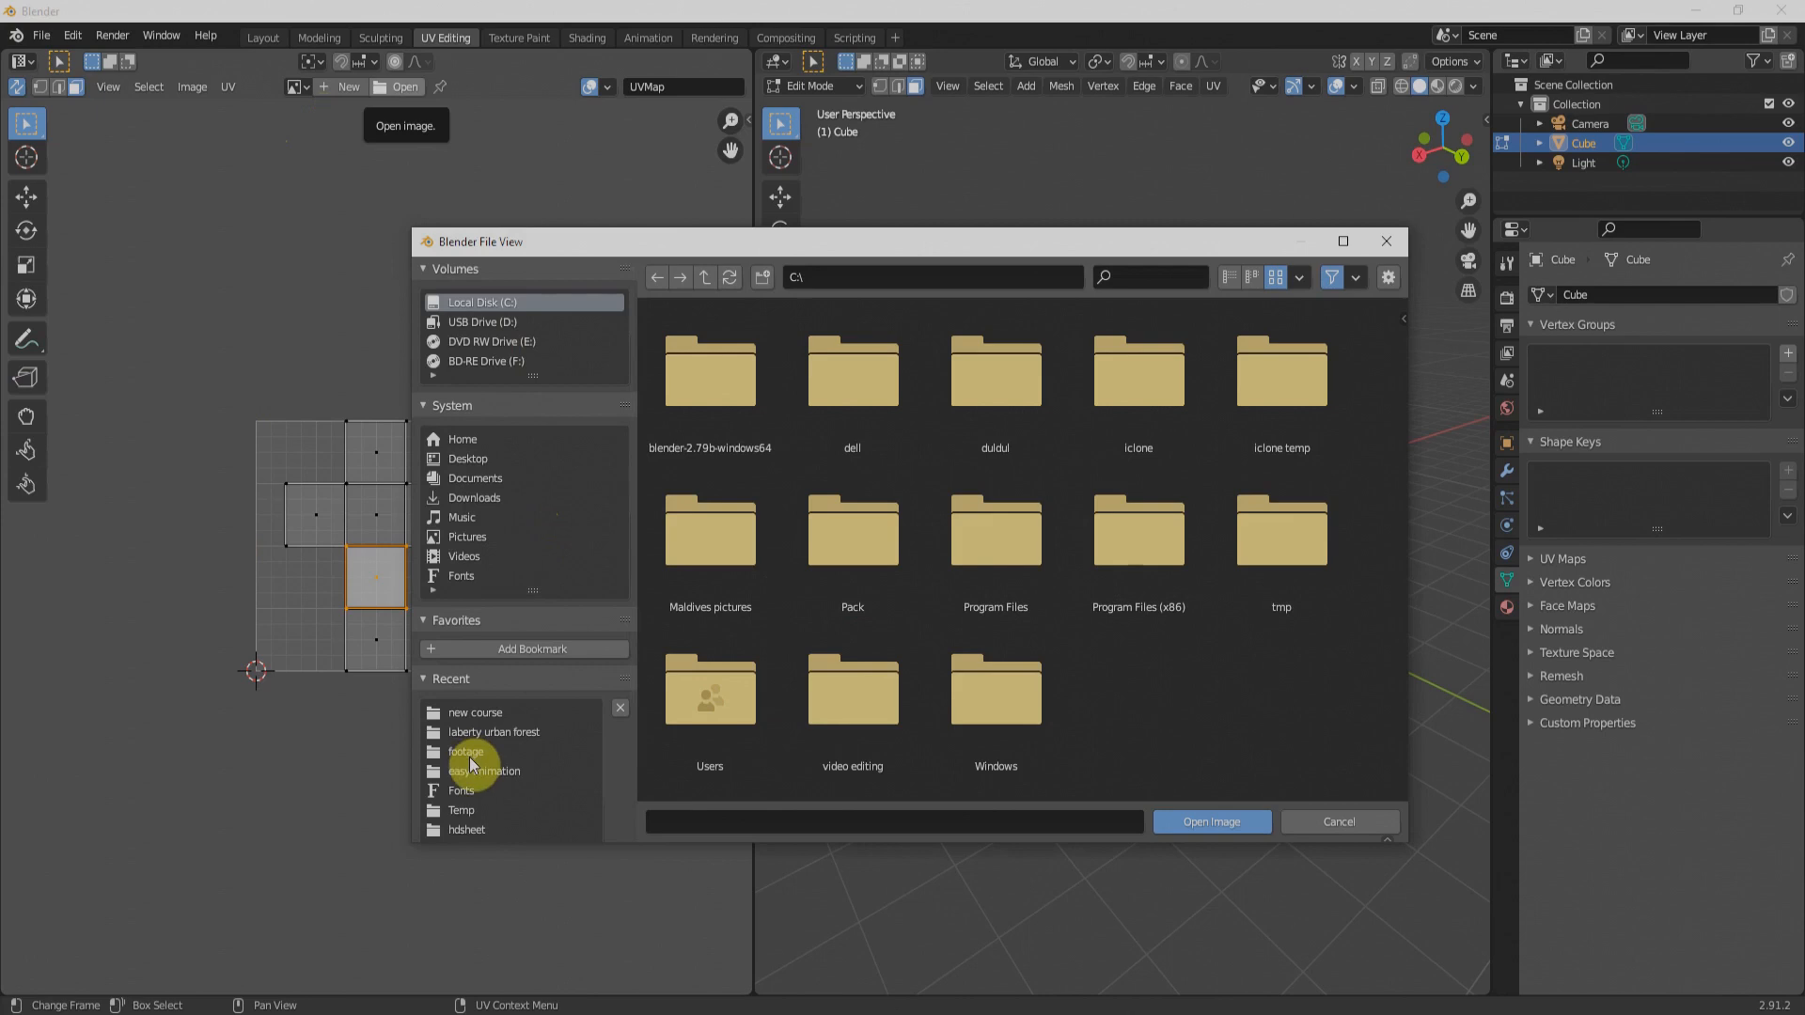
click(483, 716)
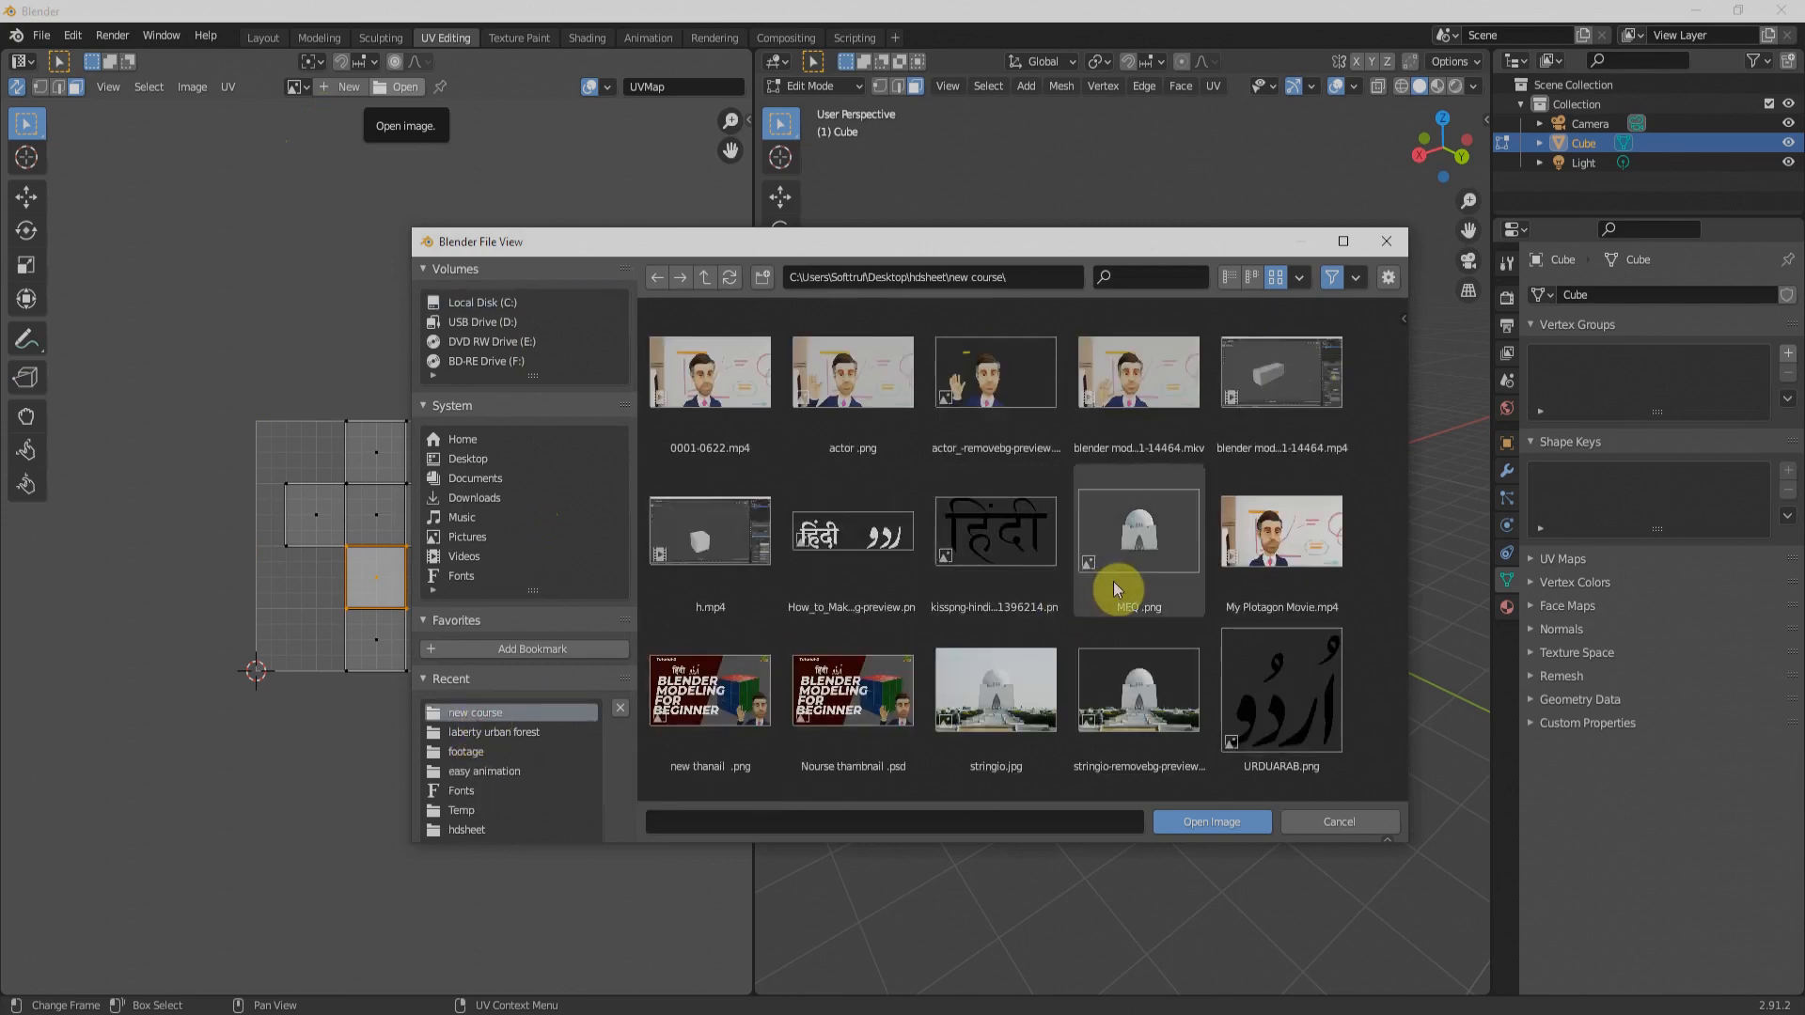
click(999, 684)
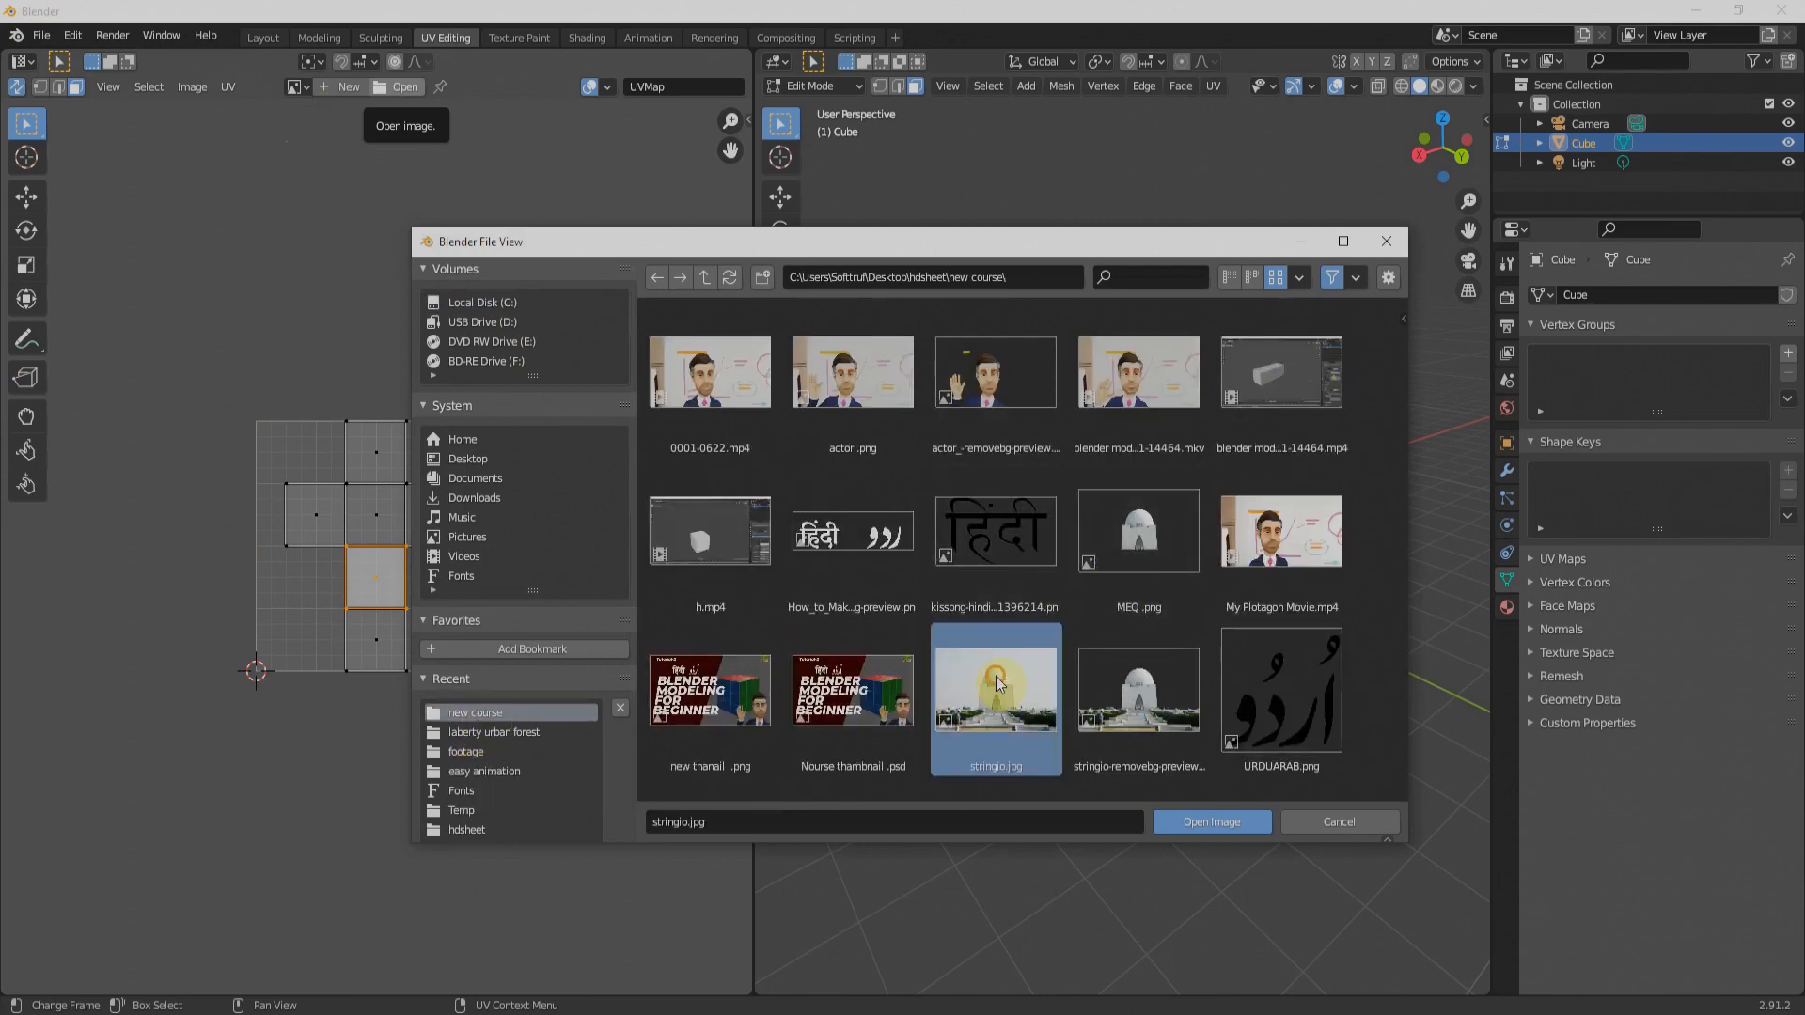
click(1211, 824)
key(Home)
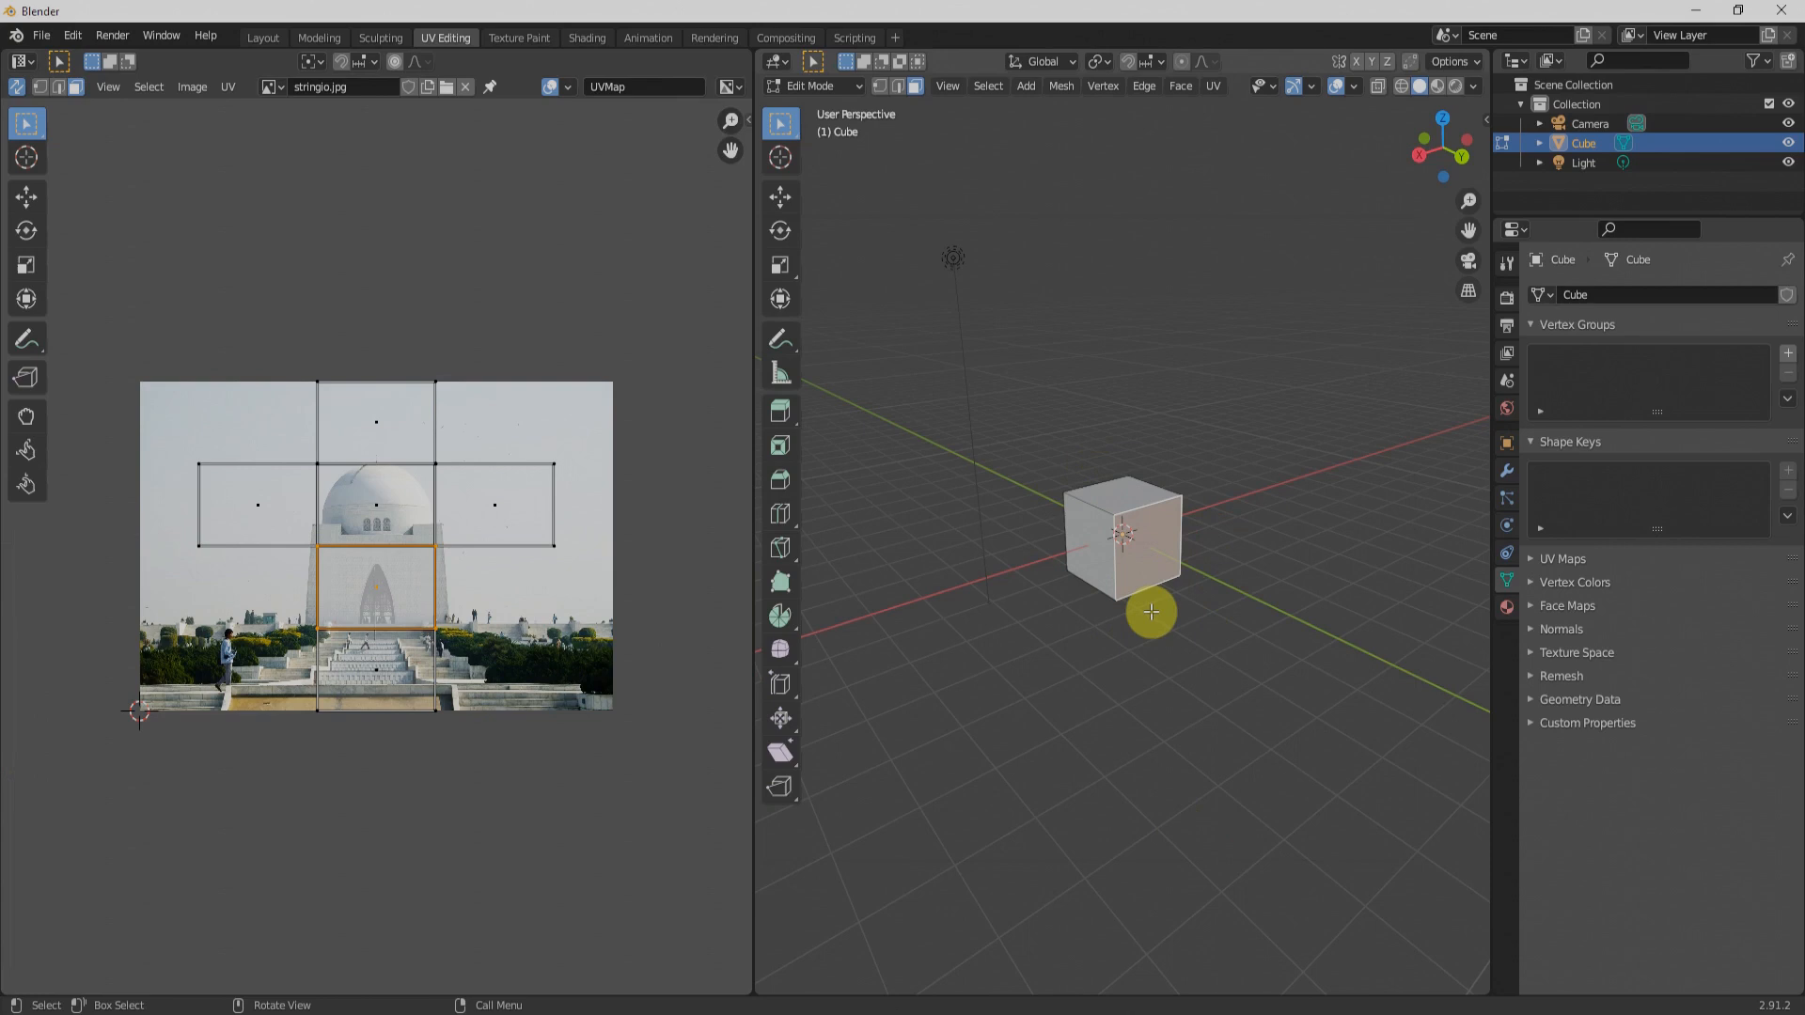
Step: Switch the 3D view to Rendered shading and connect an Image Texture to the material's Base Color
key(z)
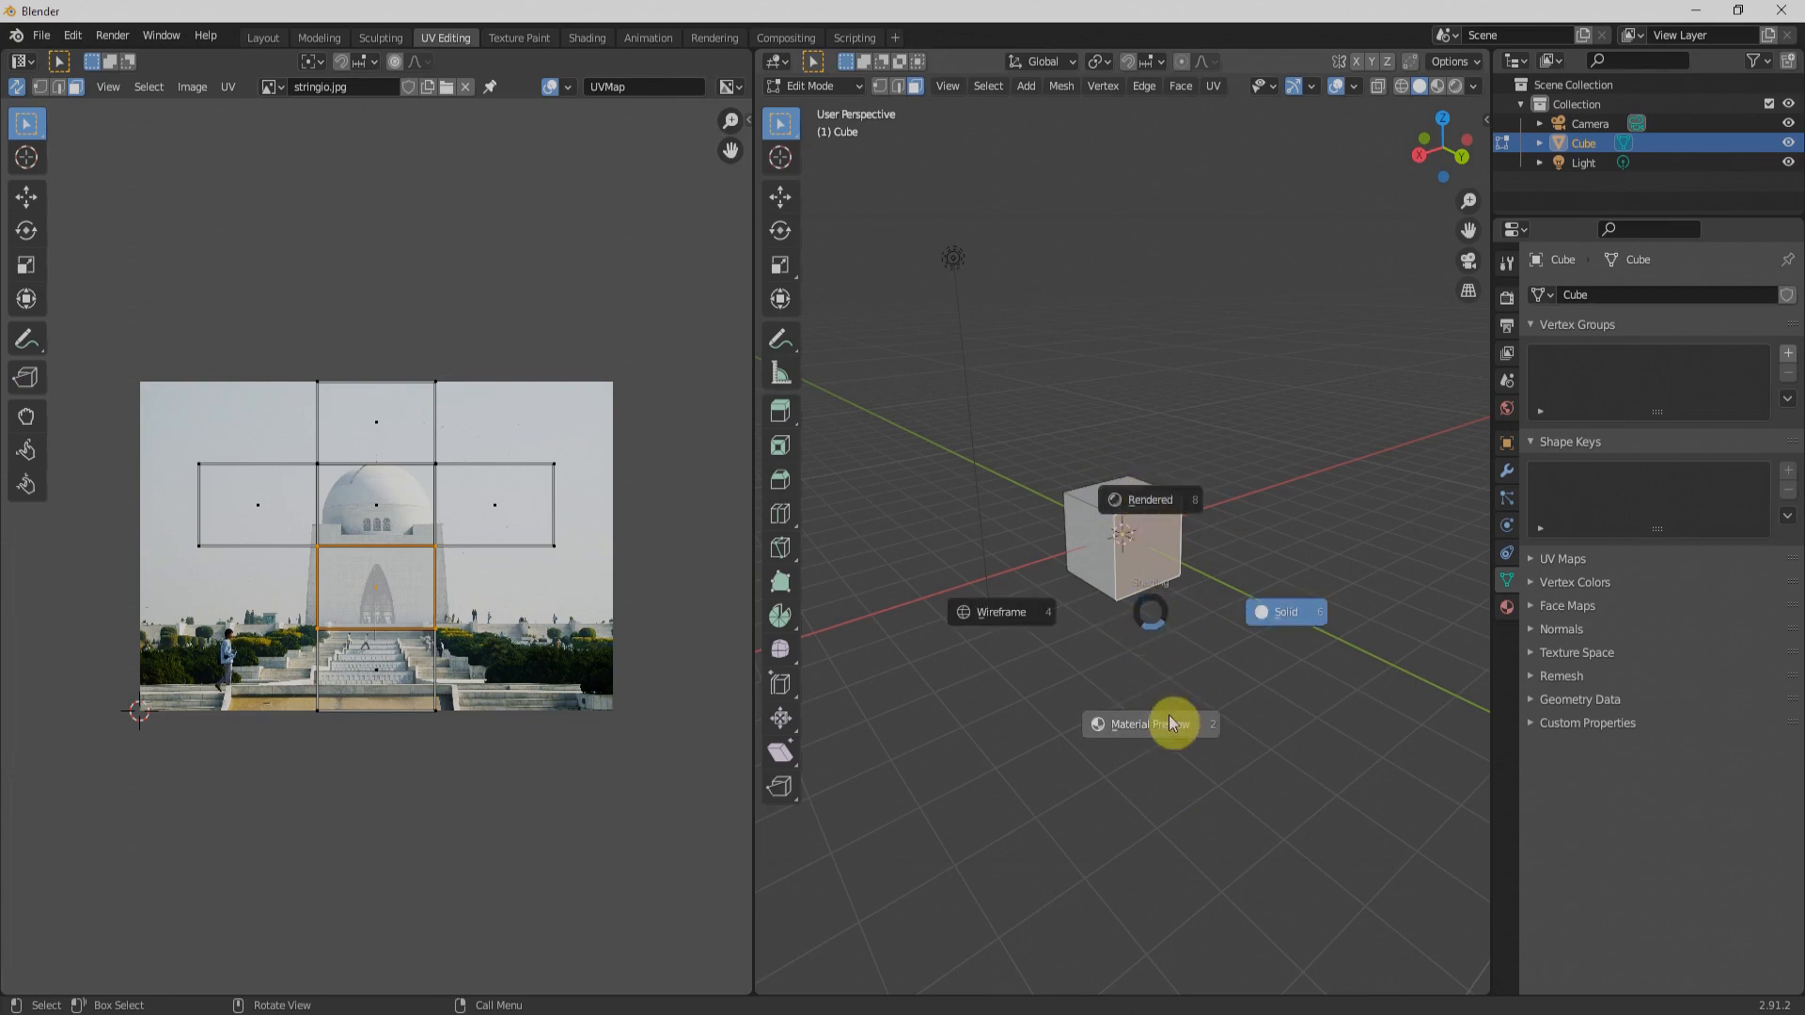
click(1154, 500)
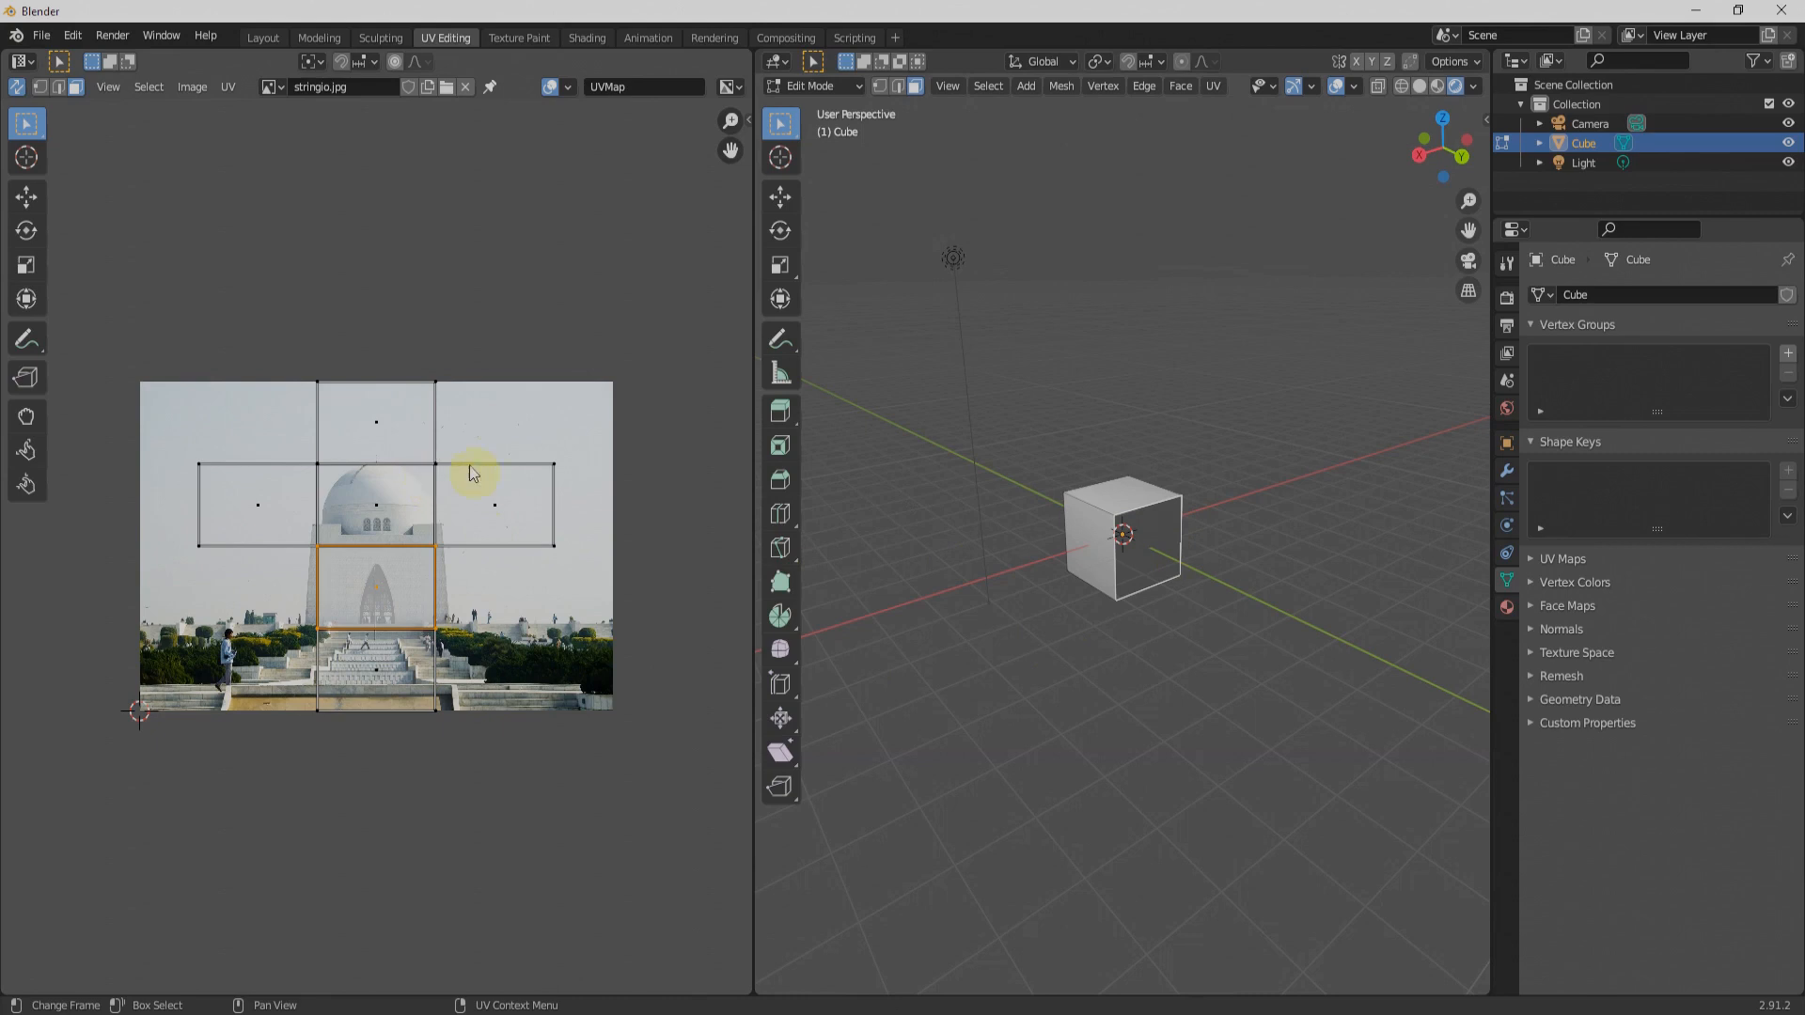
click(1508, 611)
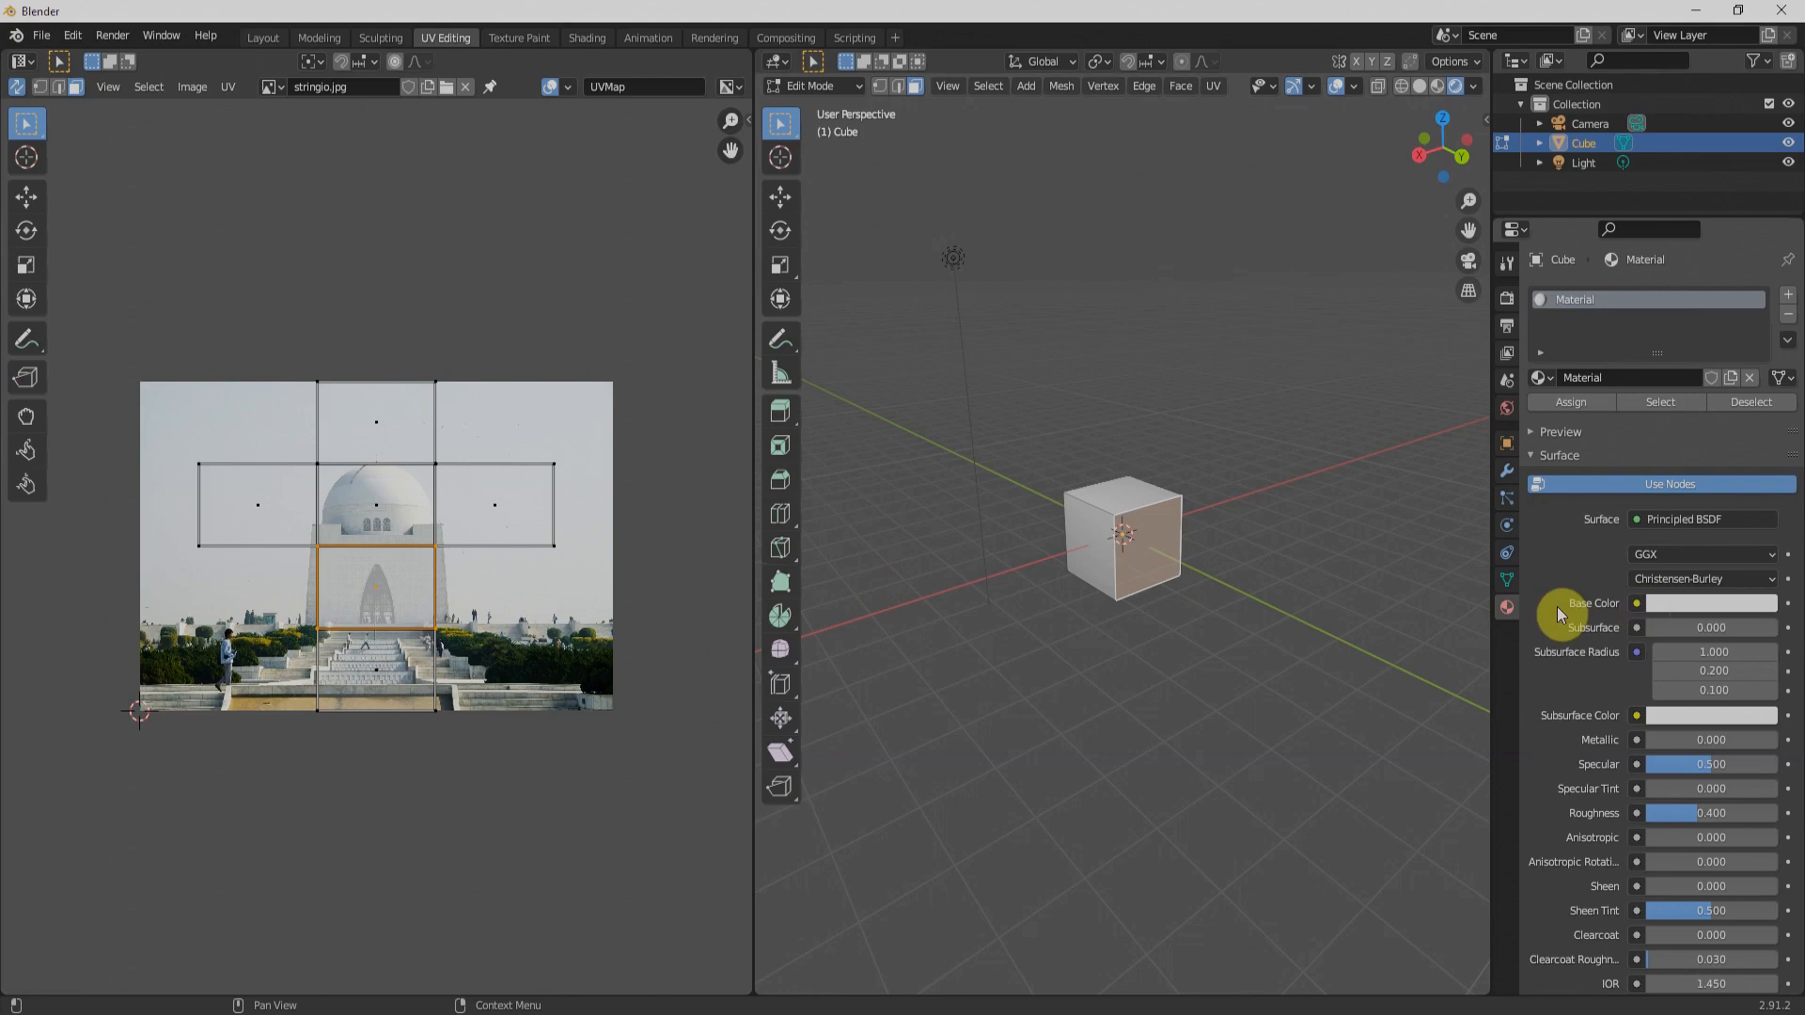
click(1637, 604)
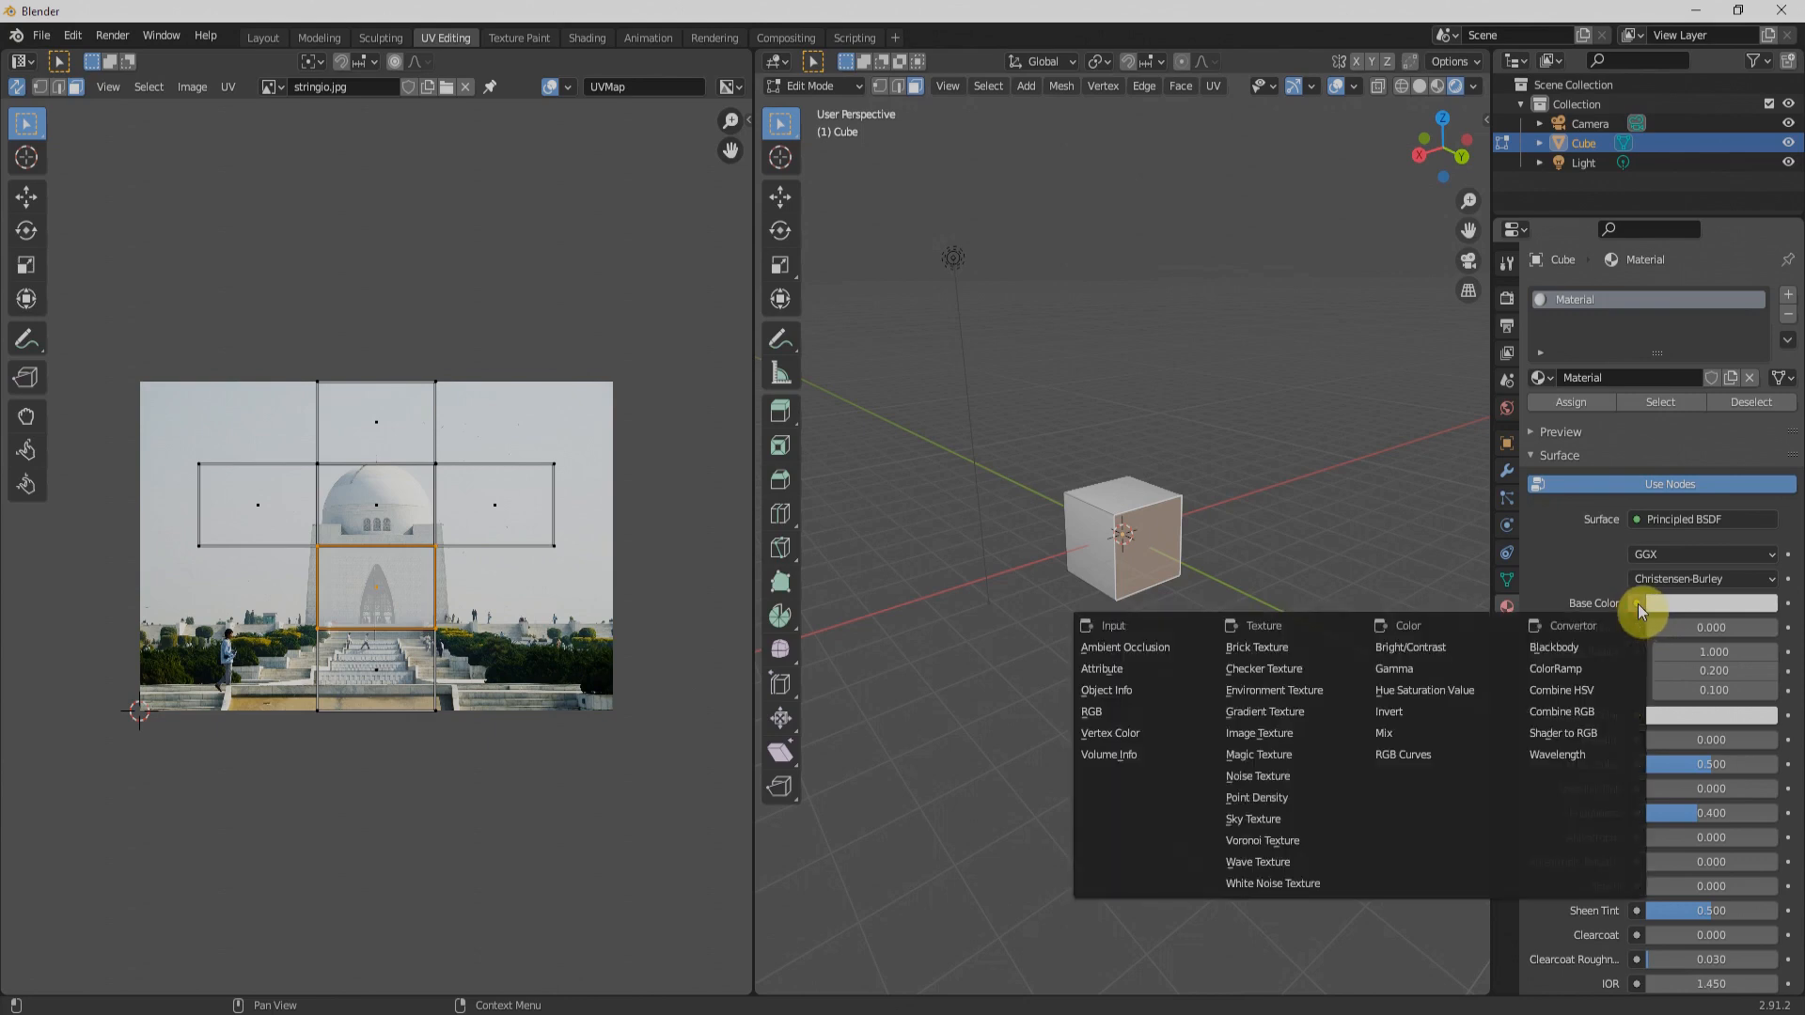
click(1271, 732)
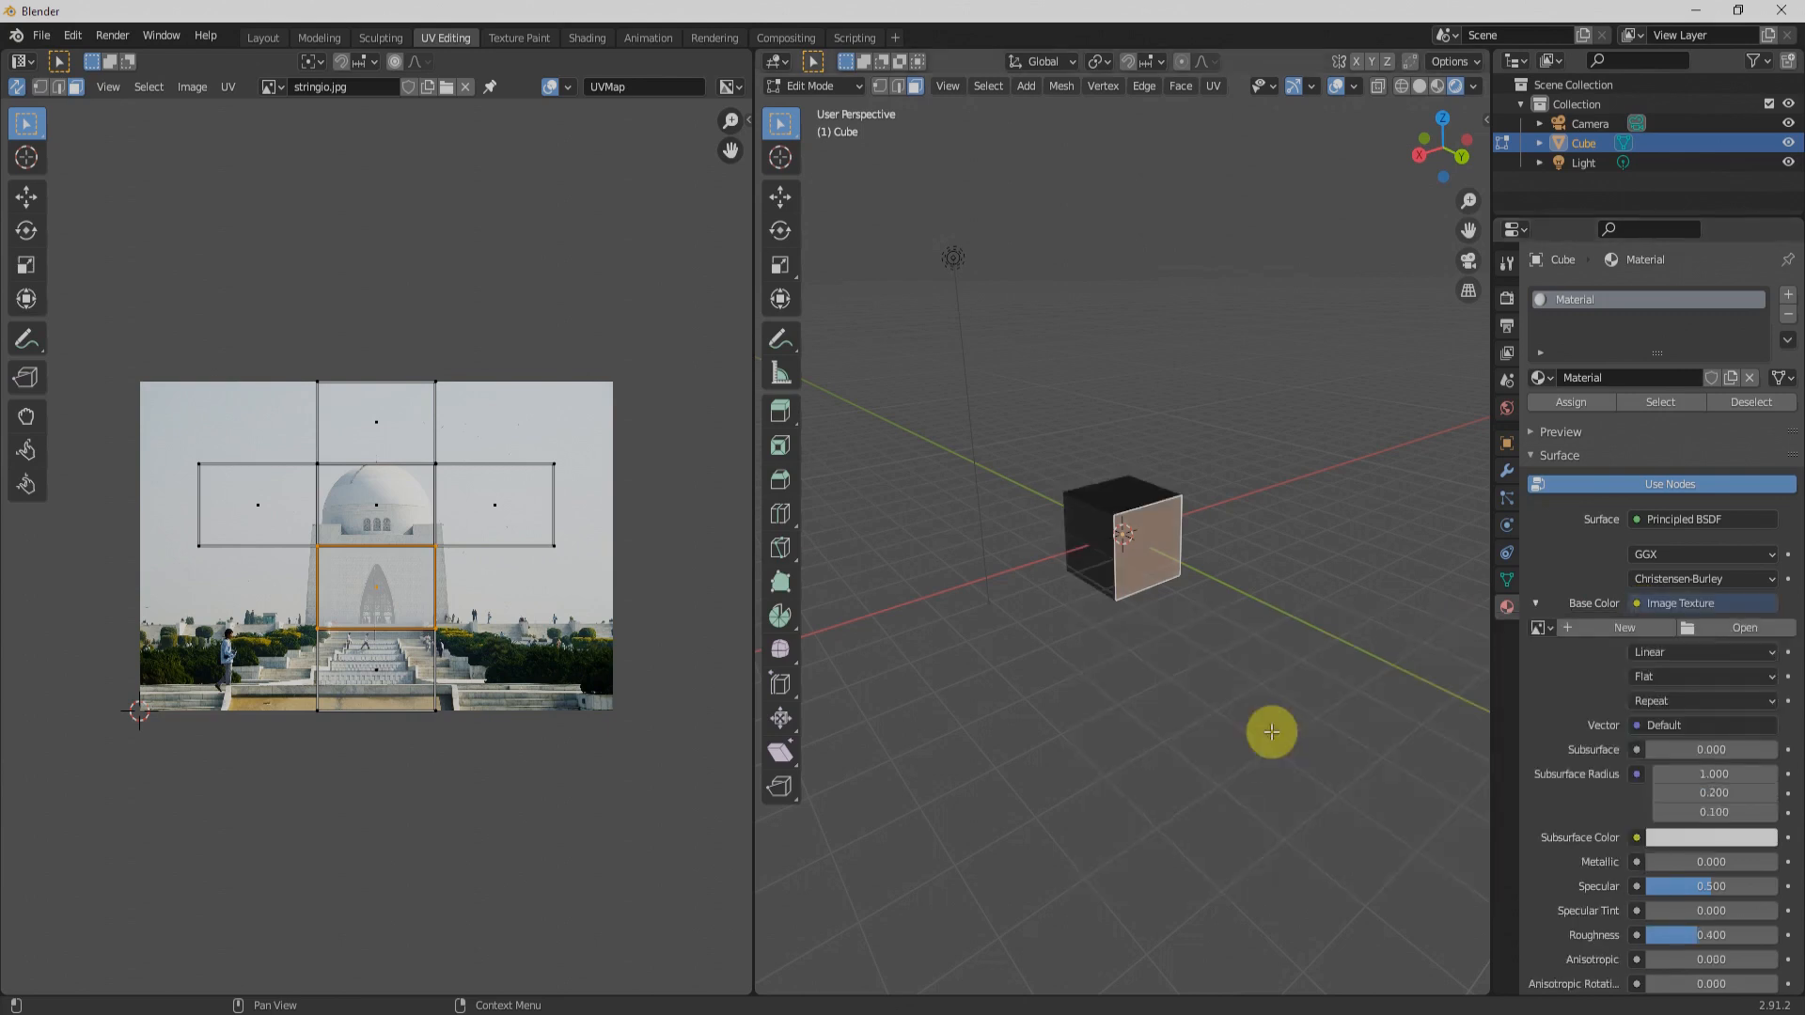
Step: Assign the already loaded stringio.jpg to the Base Color image texture
scroll(1146, 582, up, 6)
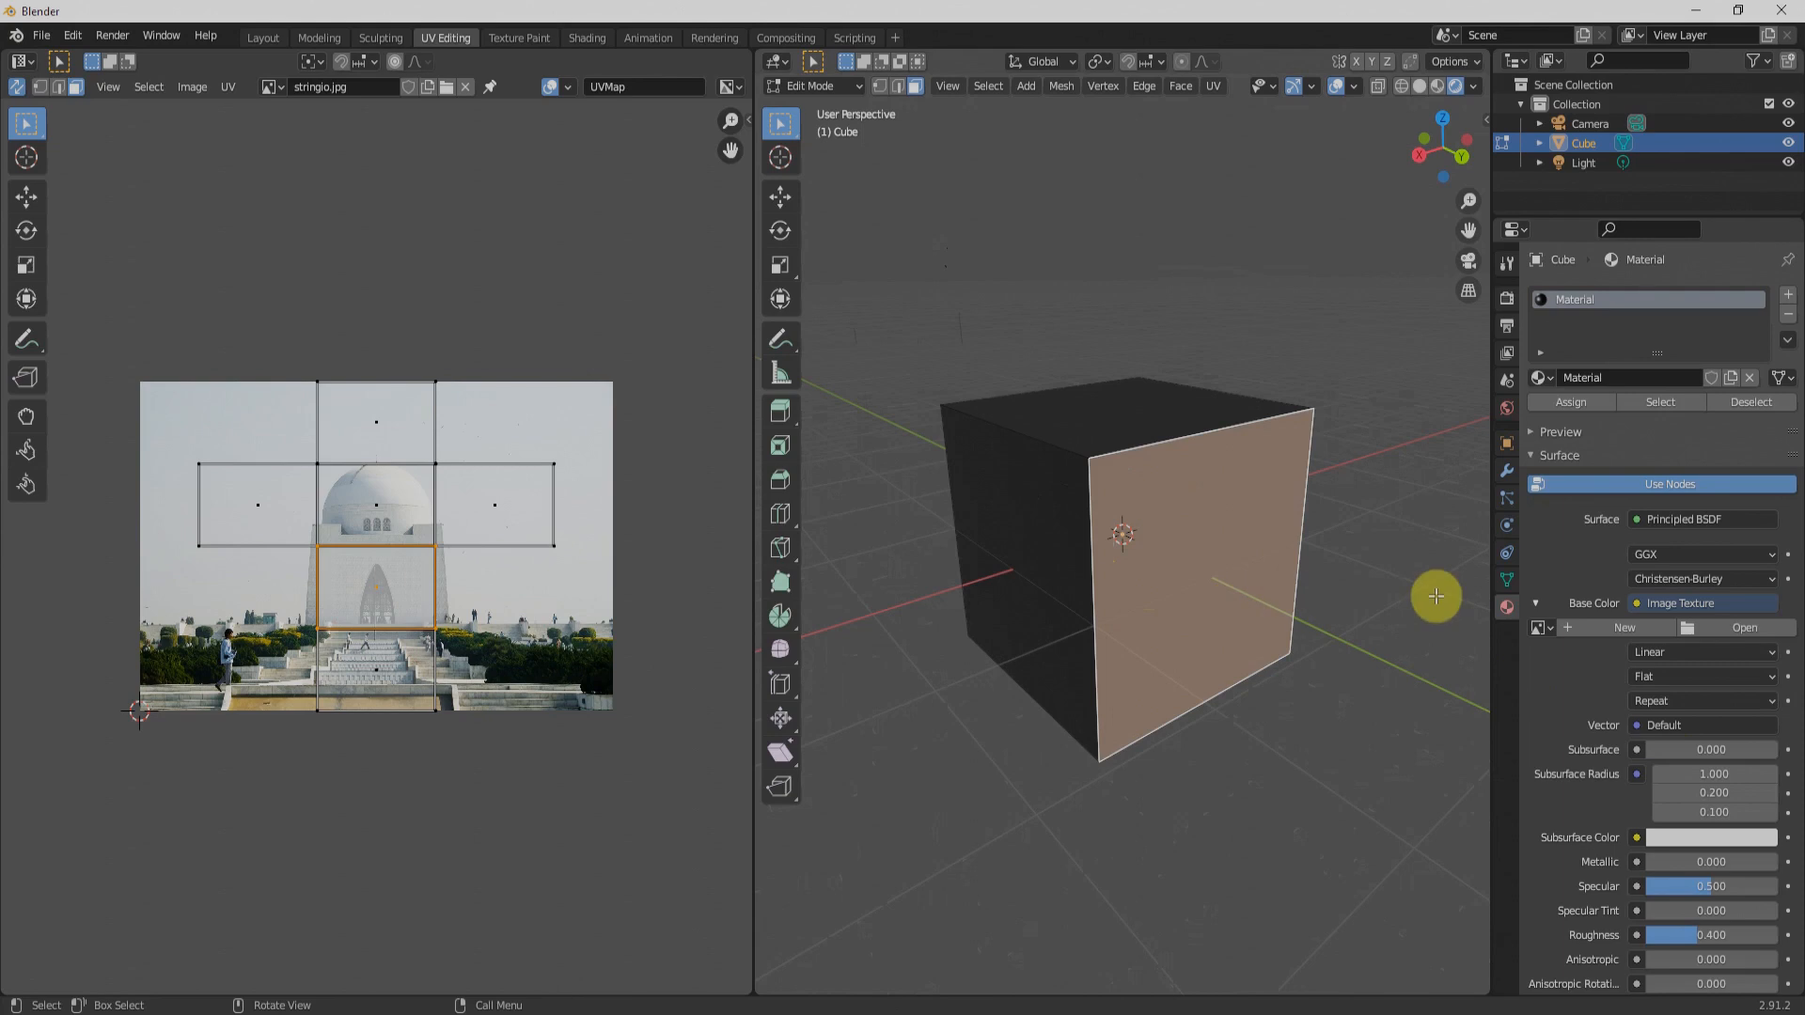
click(1550, 630)
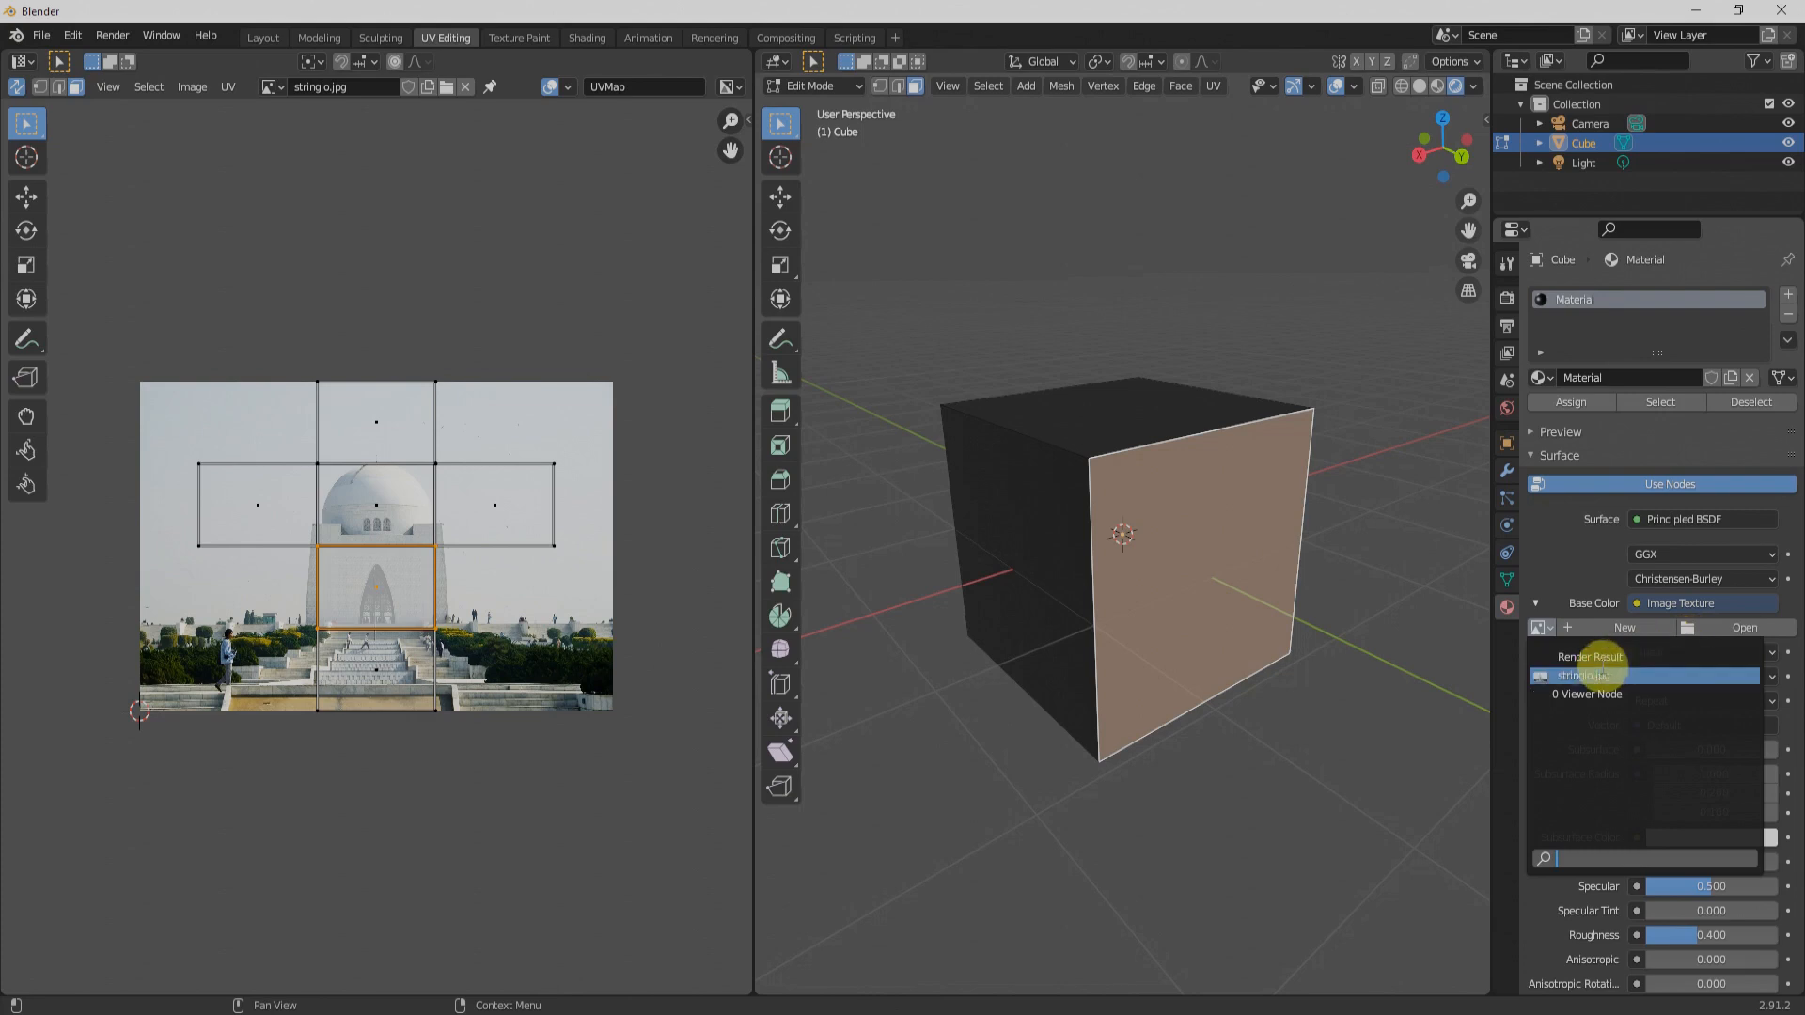
click(1597, 674)
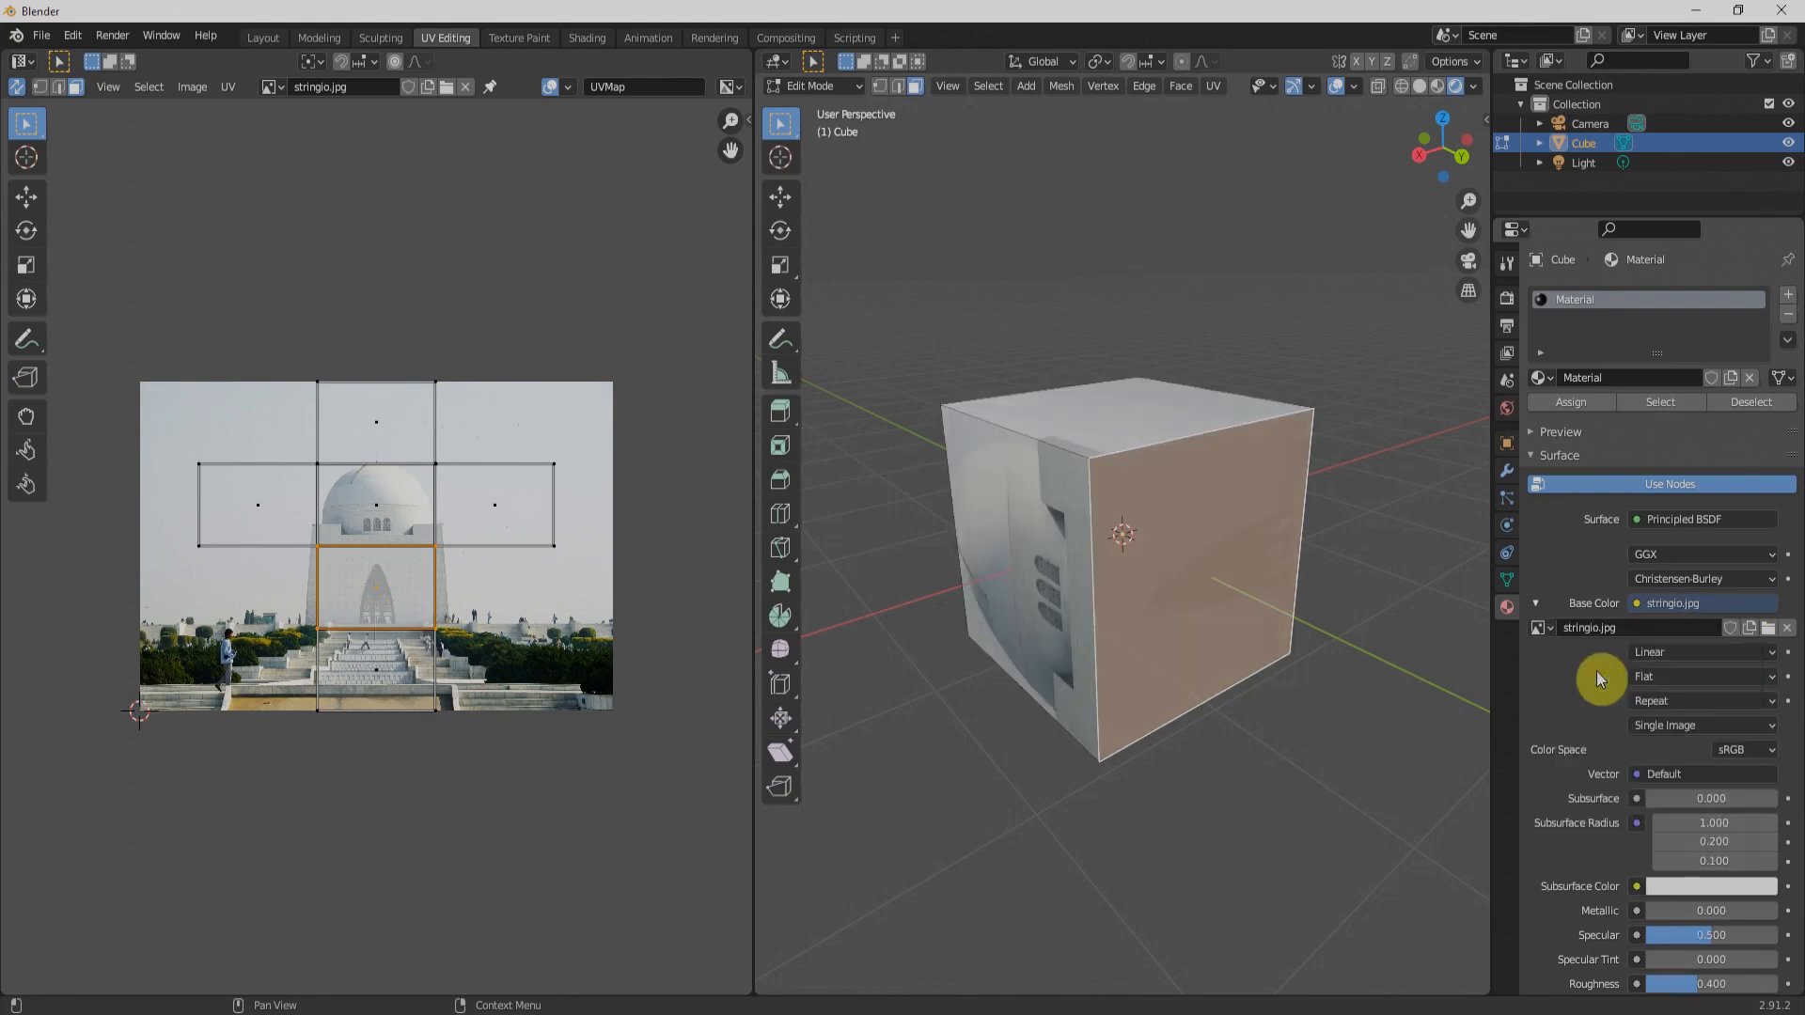
Step: Select the cube face mapped to the stairs, and switch the selection to the UV square over the arched doorway
middle_drag(1064, 487, 871, 607)
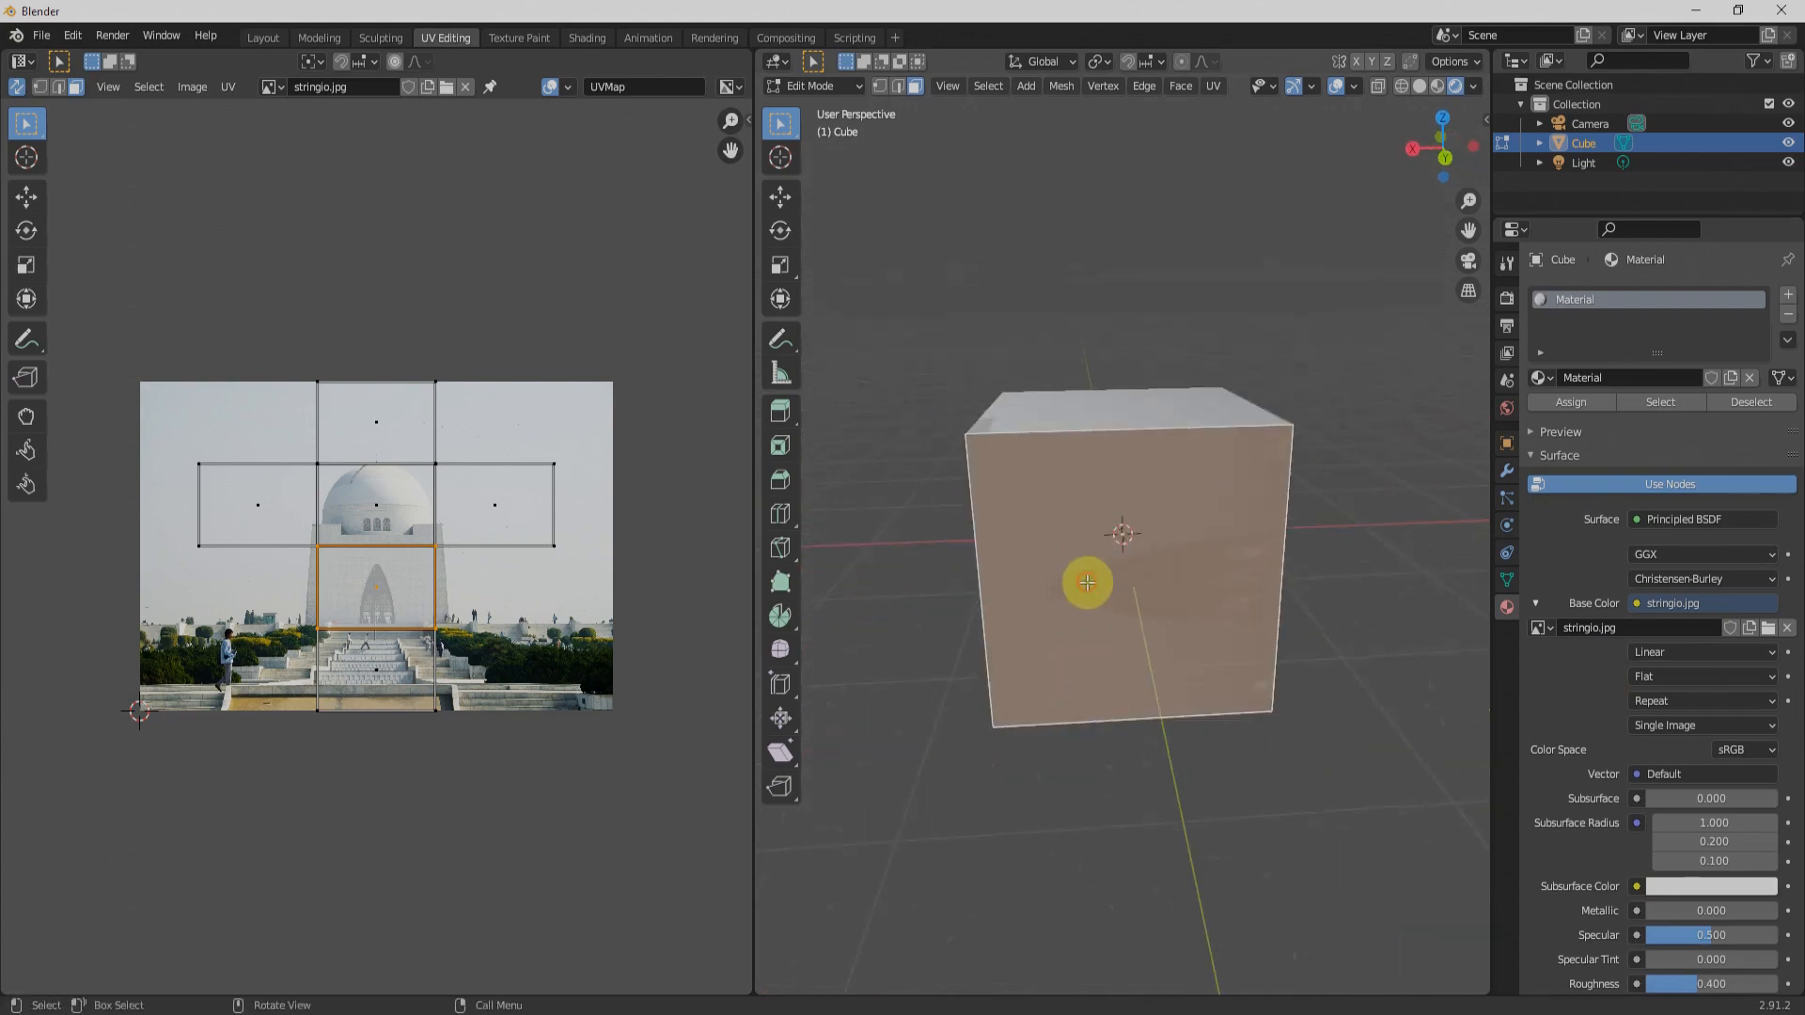
middle_drag(1137, 629, 1248, 556)
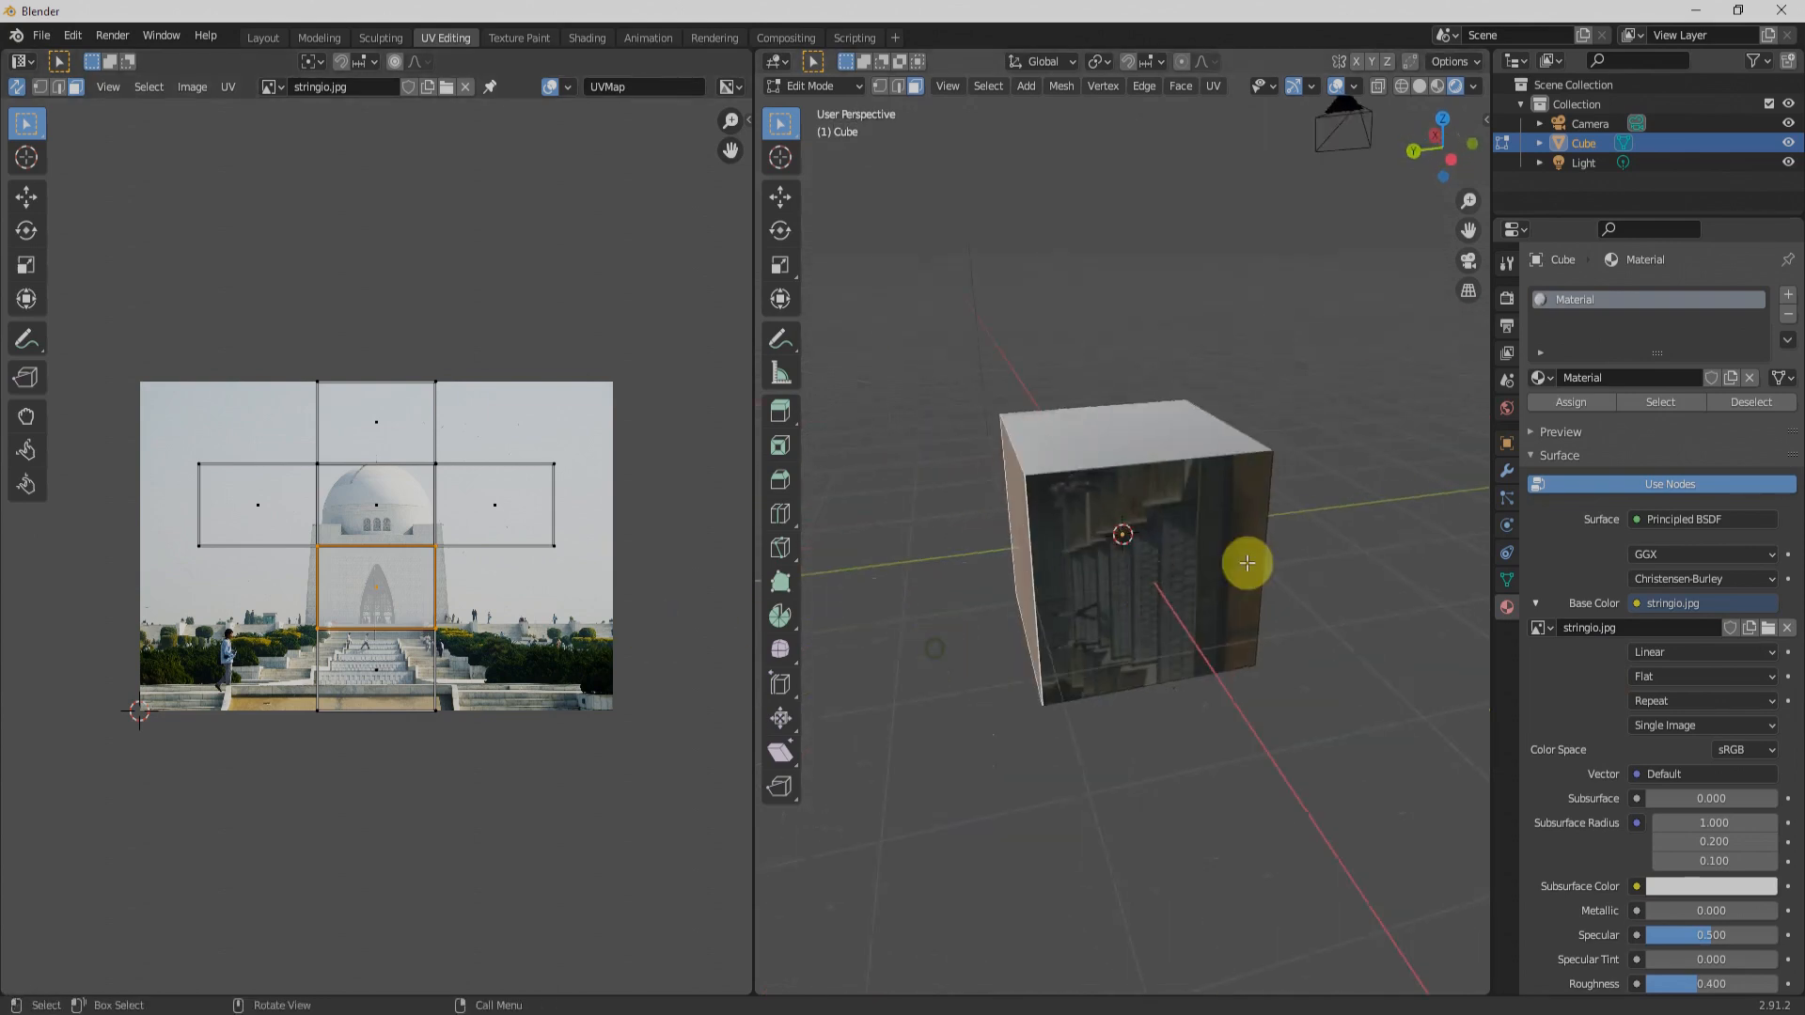
click(1249, 562)
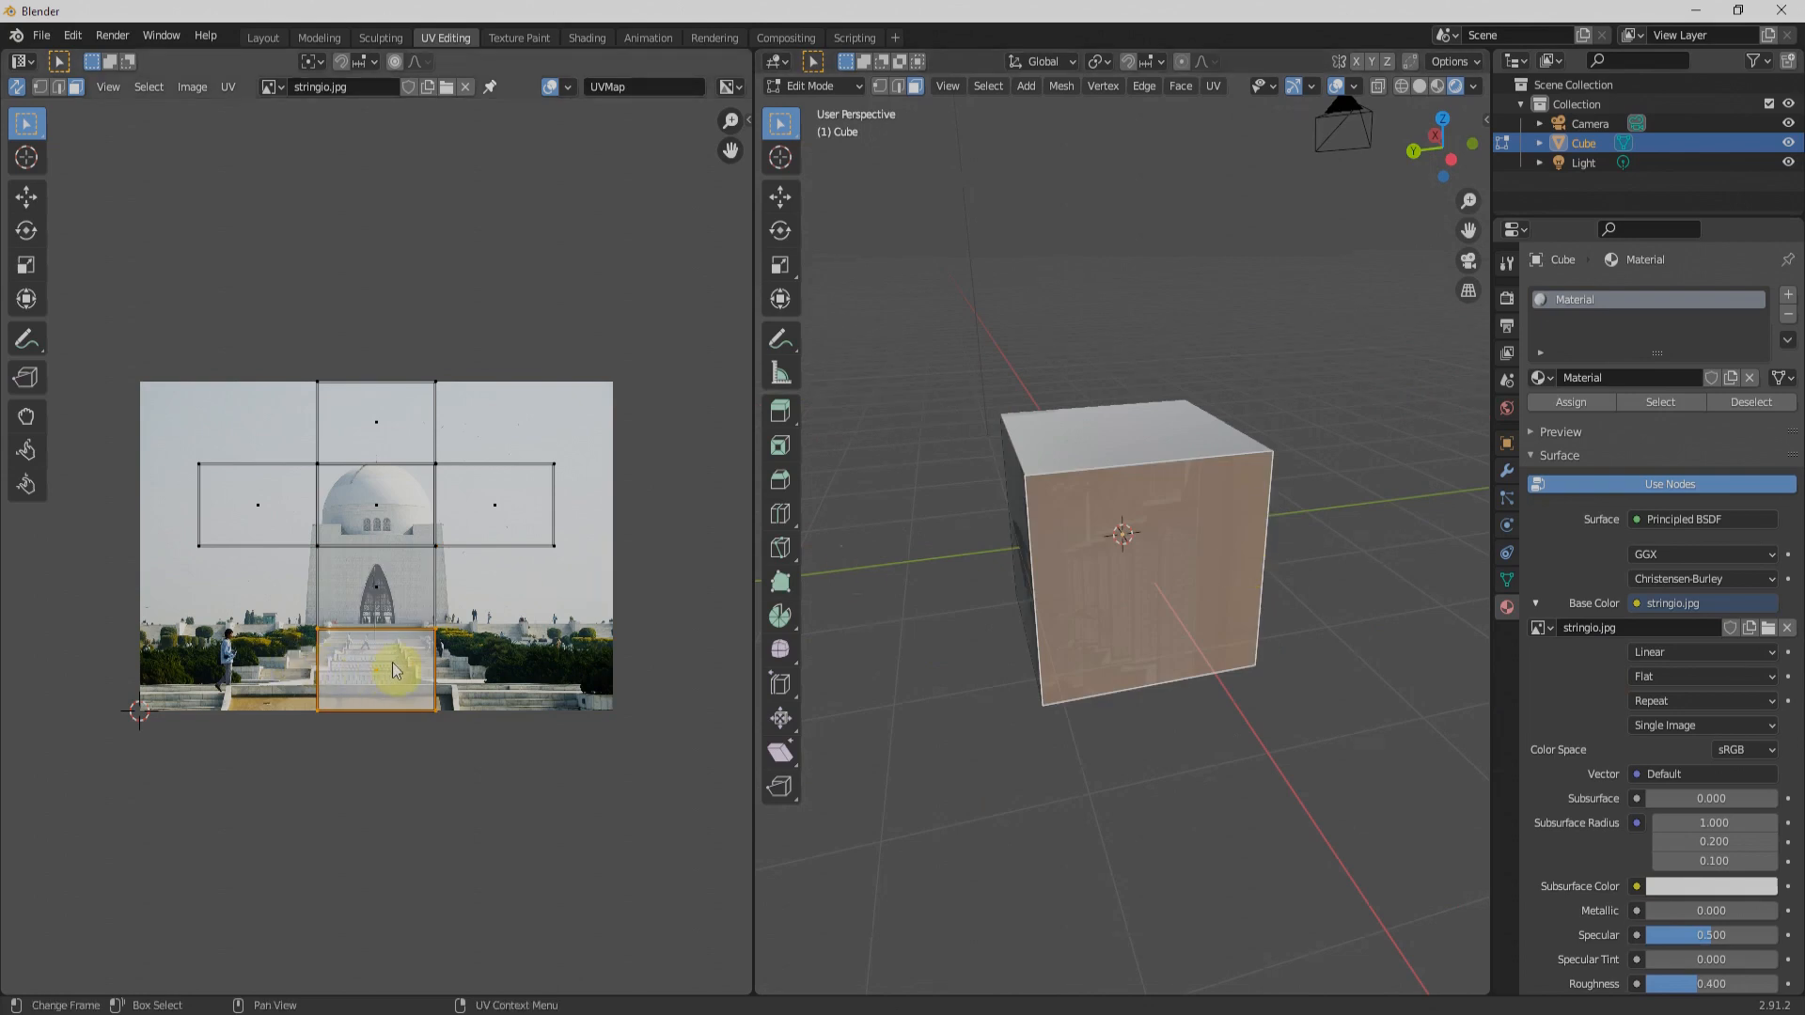
key(g)
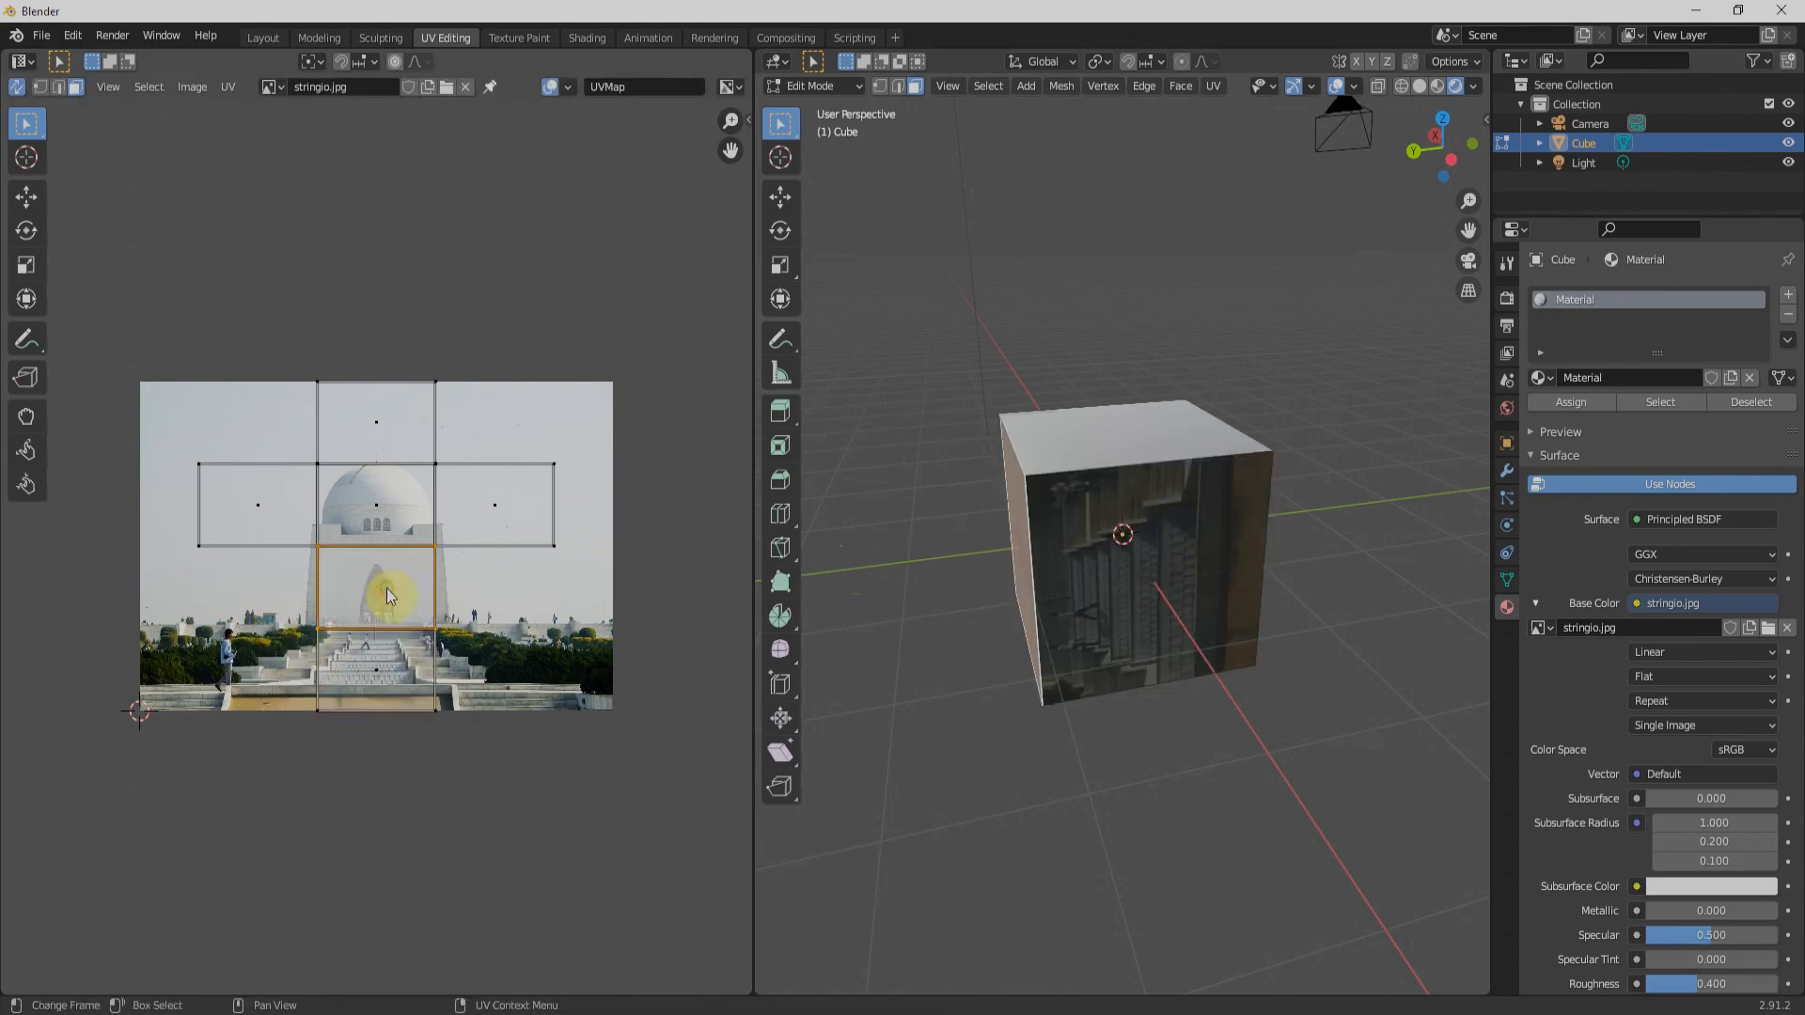
click(376, 587)
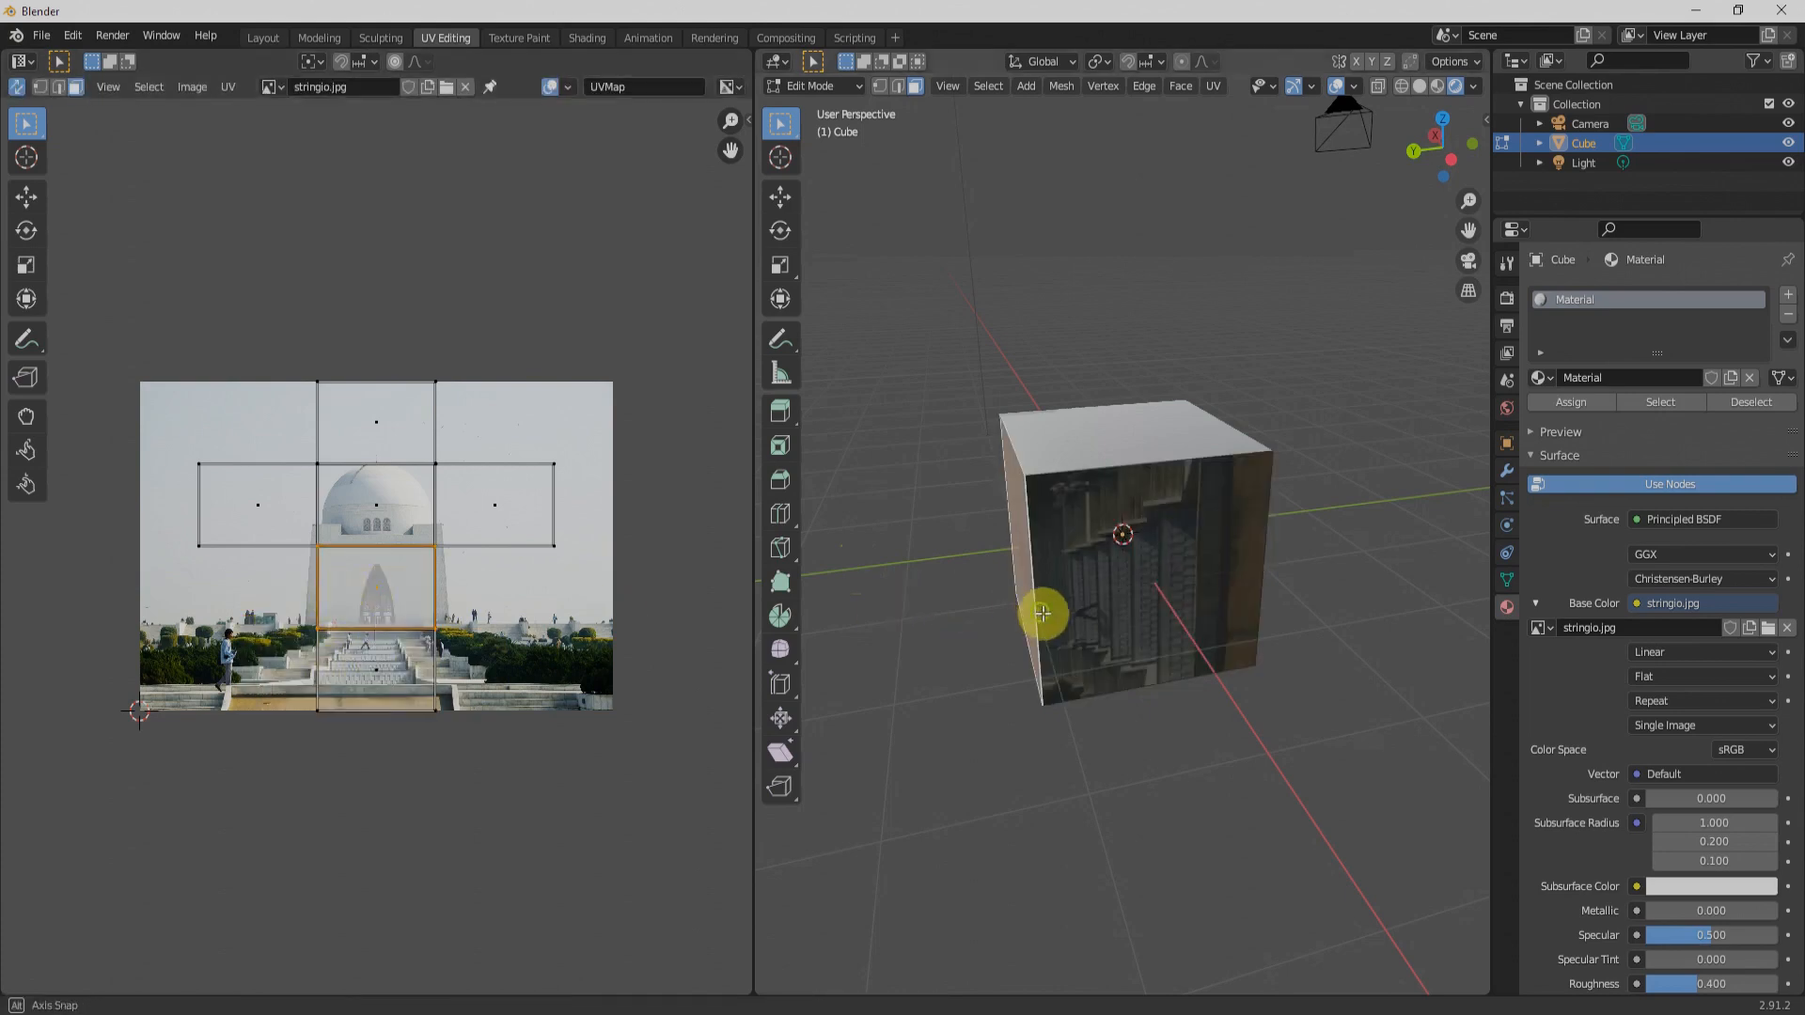
Step: Try to move the selected face's UV square sideways over the image
middle_drag(1039, 612, 1141, 597)
key(g)
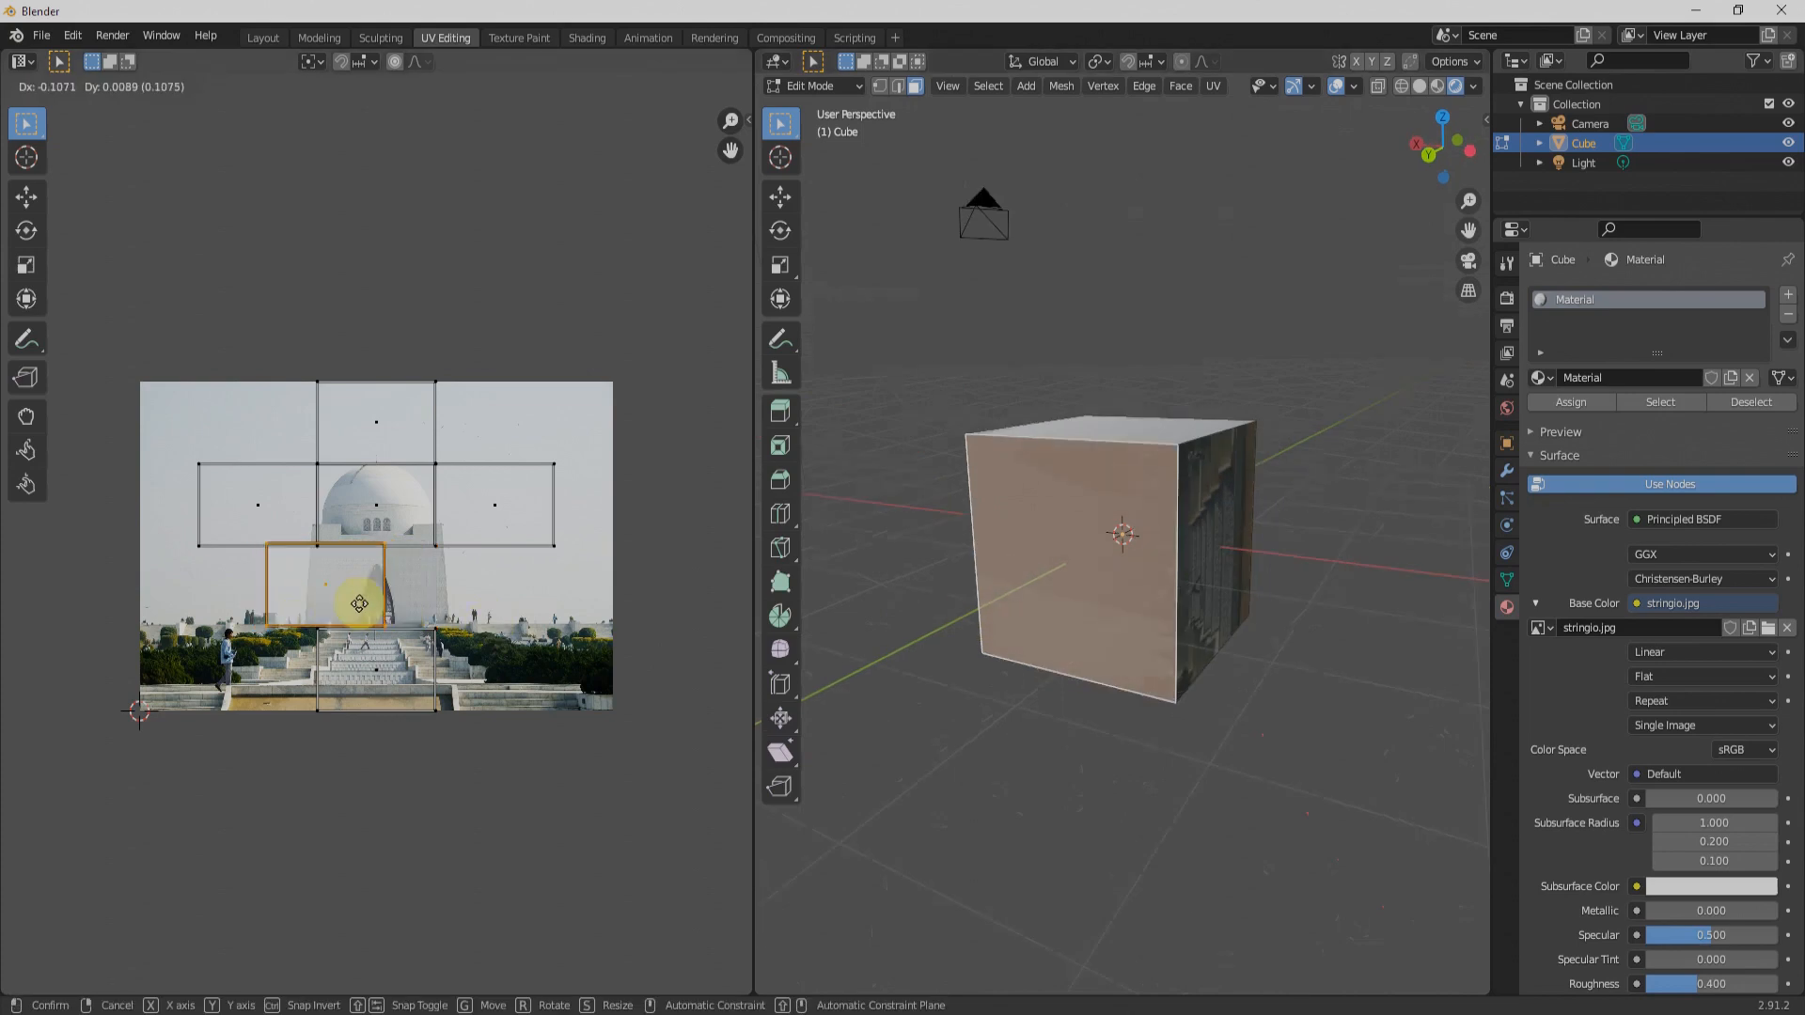
click(377, 605)
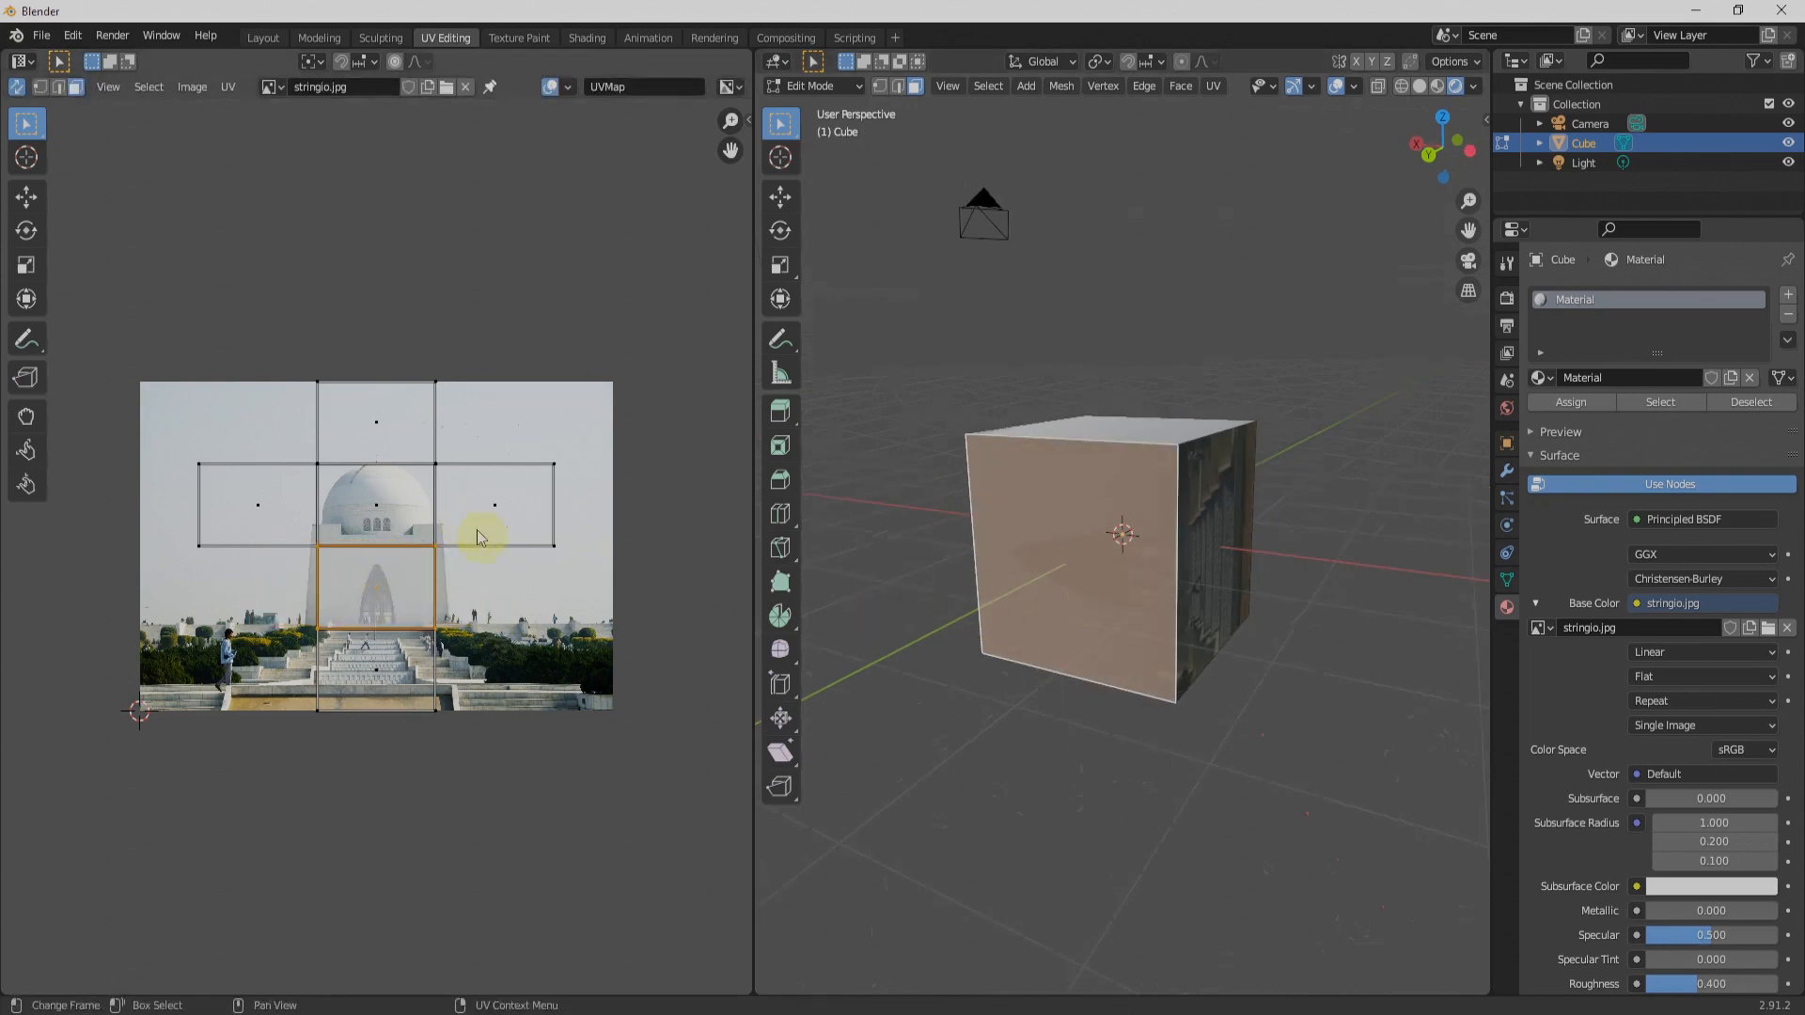
Step: Show the cube with Rendered shading in the Layout workspace and inspect the face textured with the arched doorway
click(264, 37)
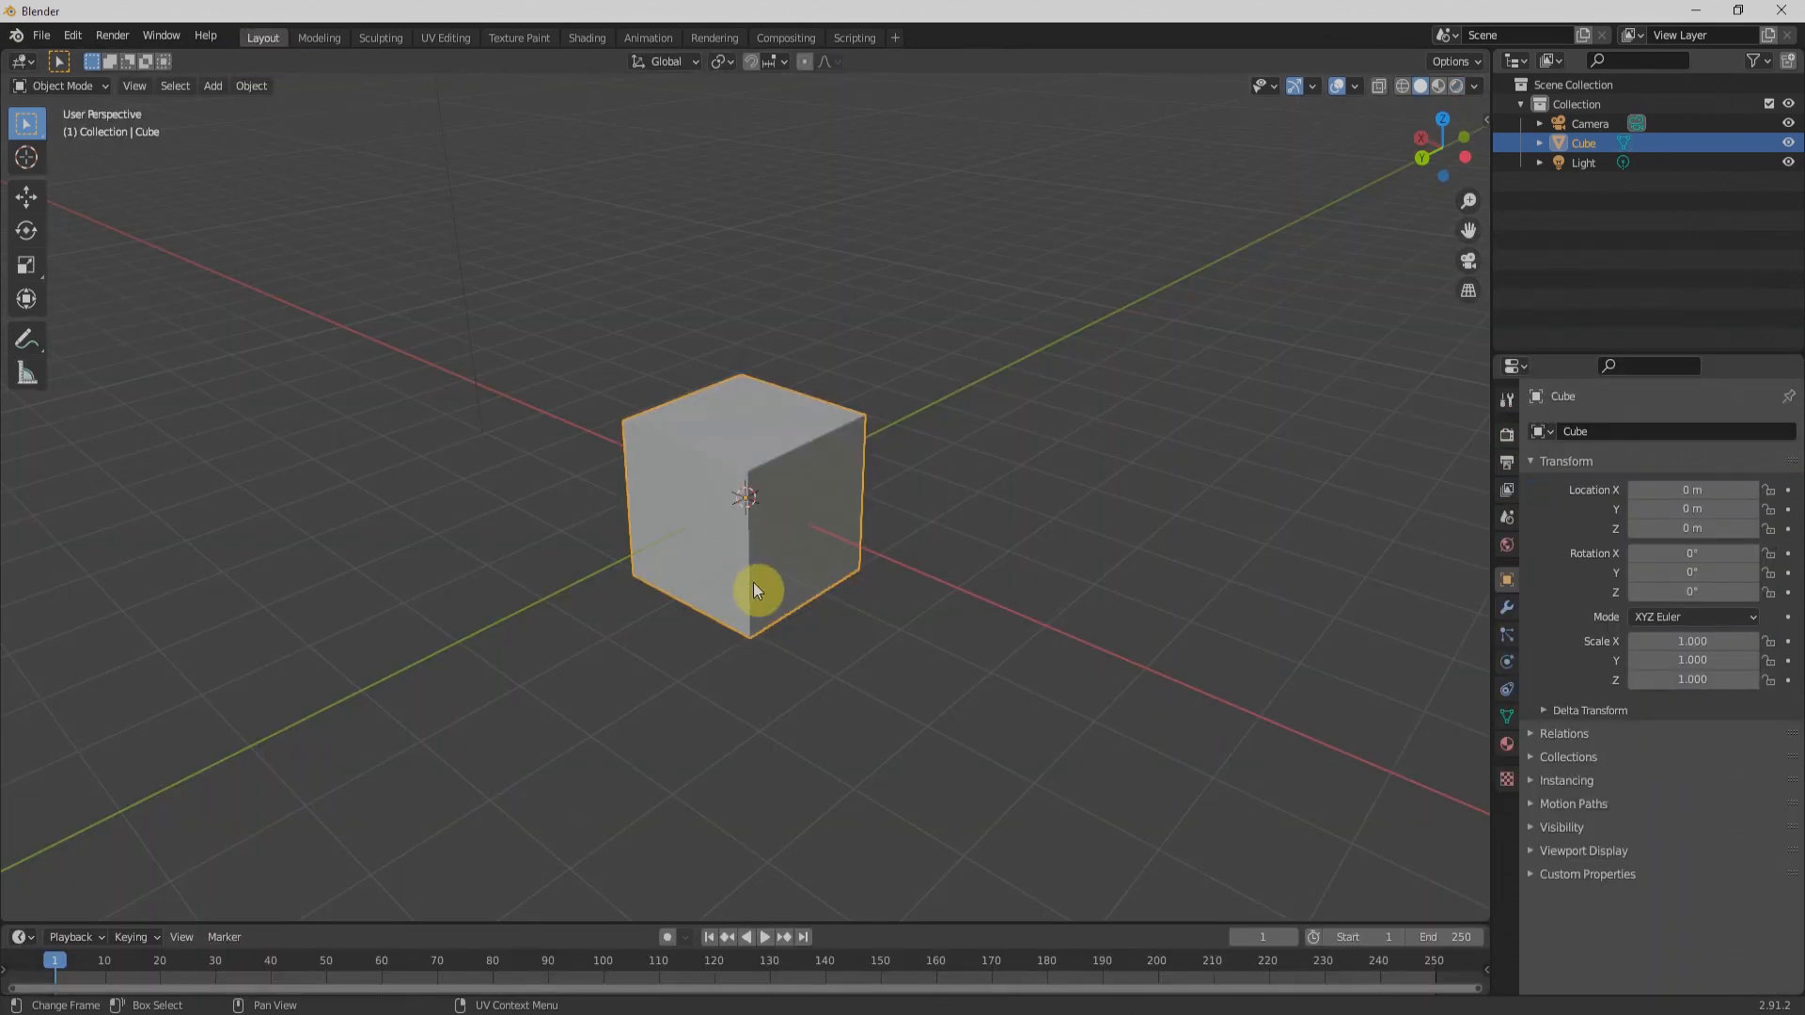
key(z)
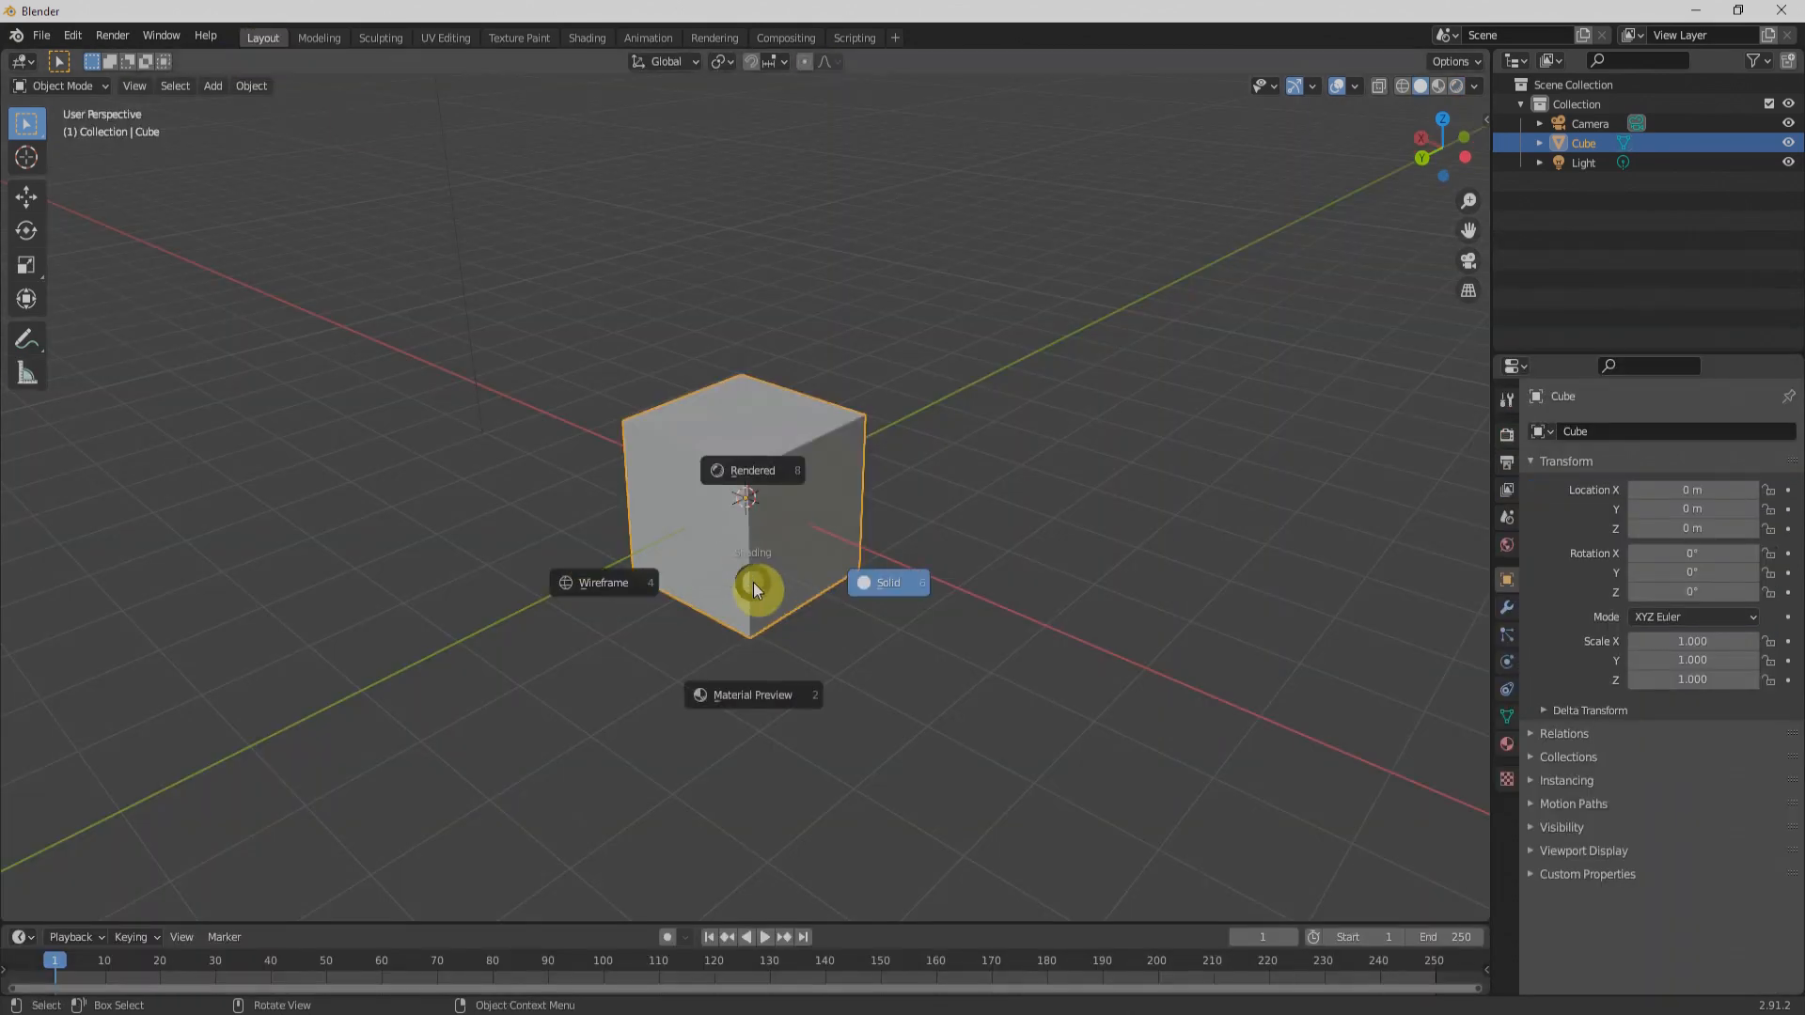
click(773, 463)
scroll(771, 562, up, 5)
middle_drag(818, 557, 395, 621)
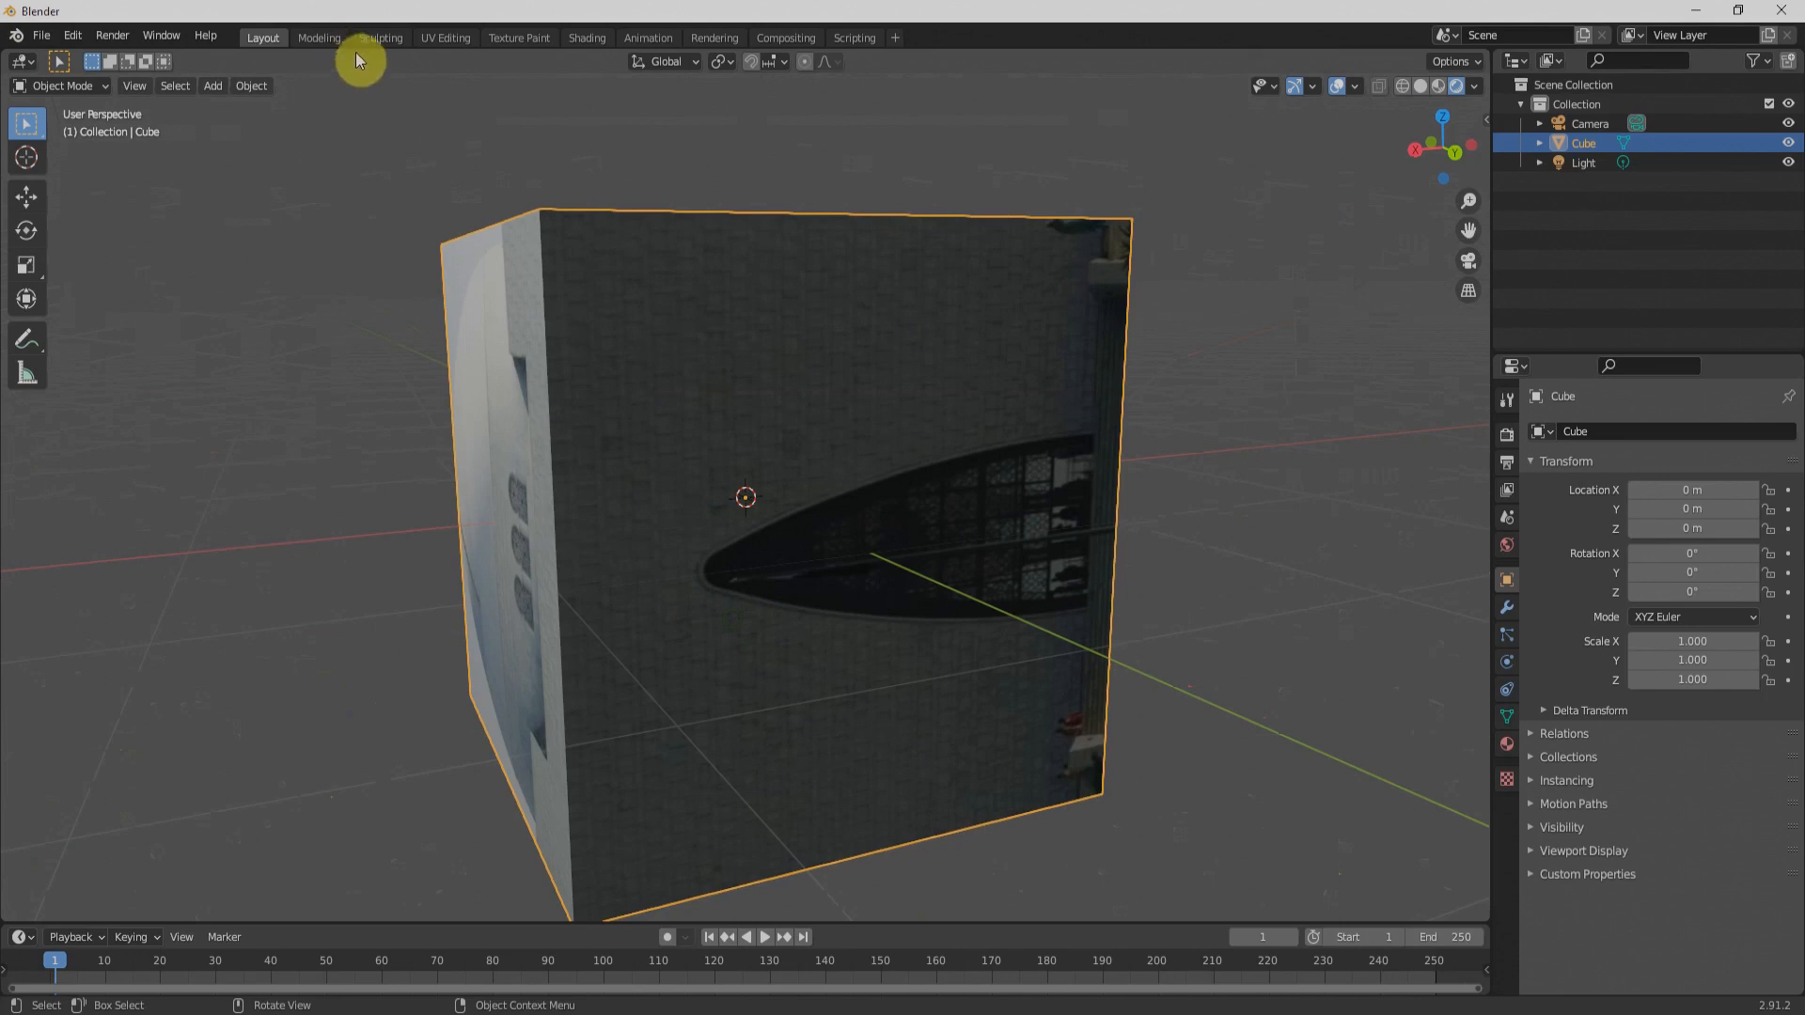
Step: Return to the UV Editing workspace and try scaling up the selected face's UV square over the building
click(444, 38)
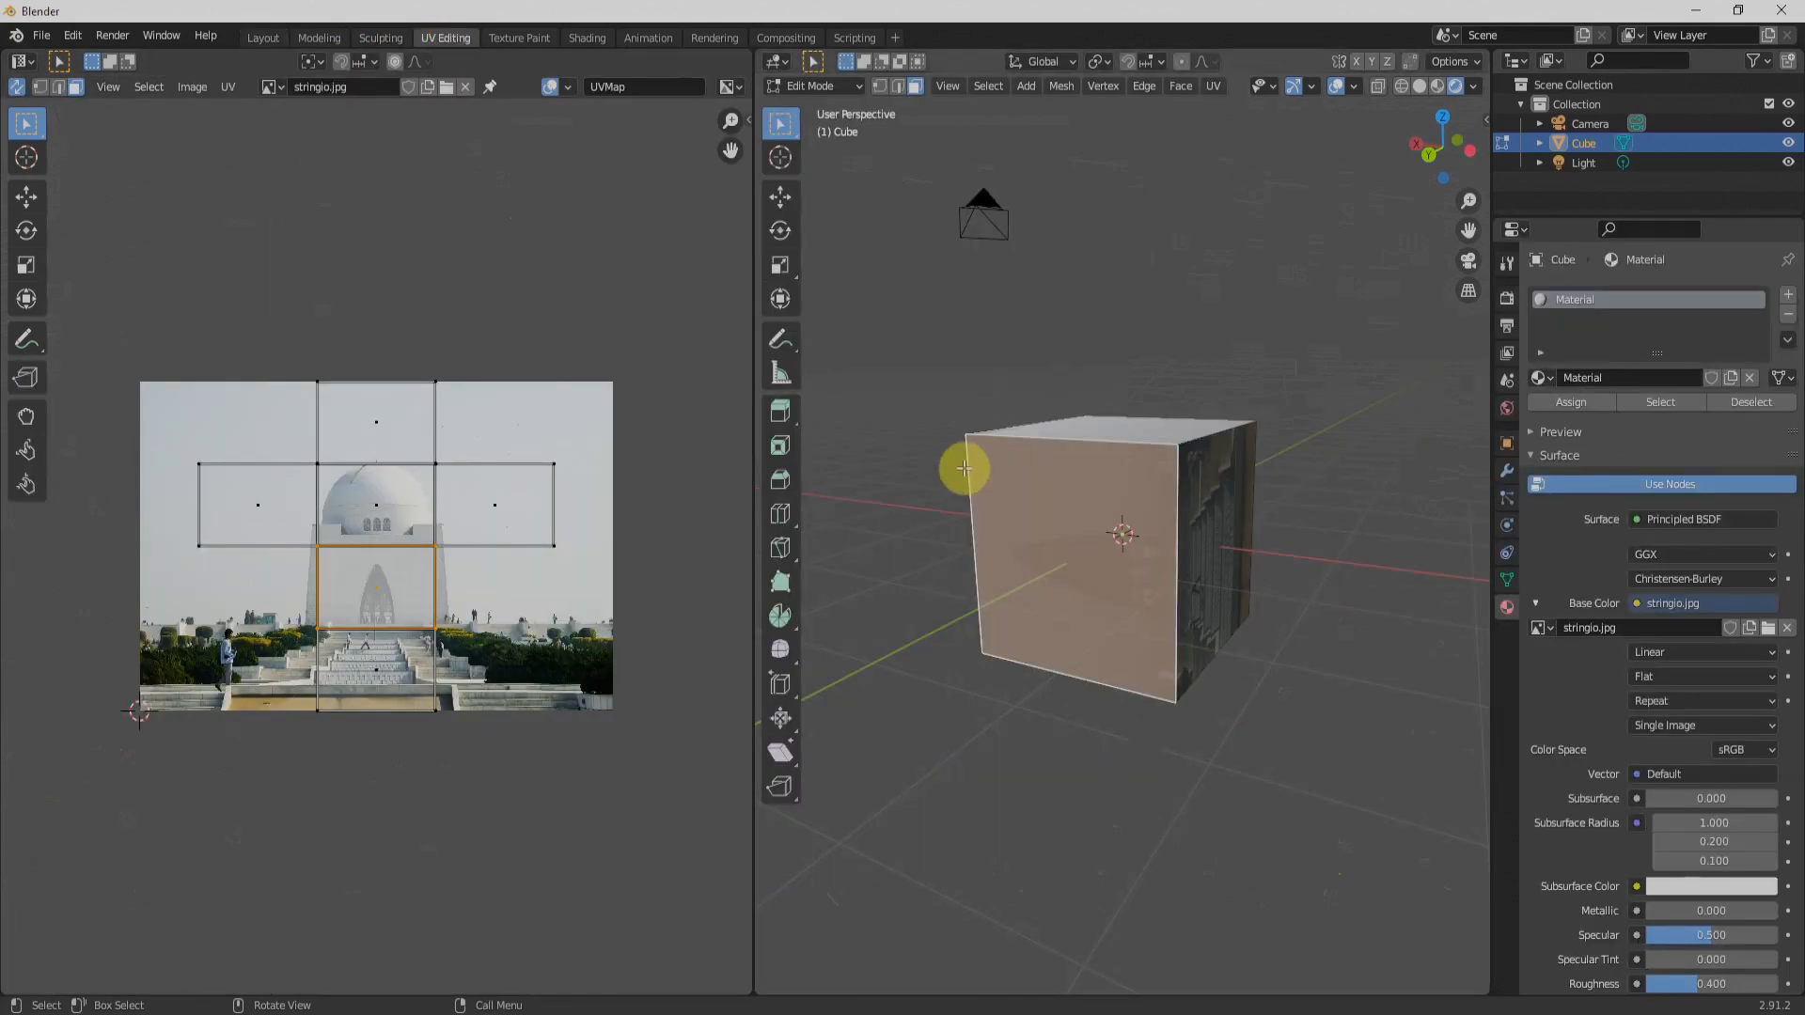
middle_drag(1297, 632, 1282, 685)
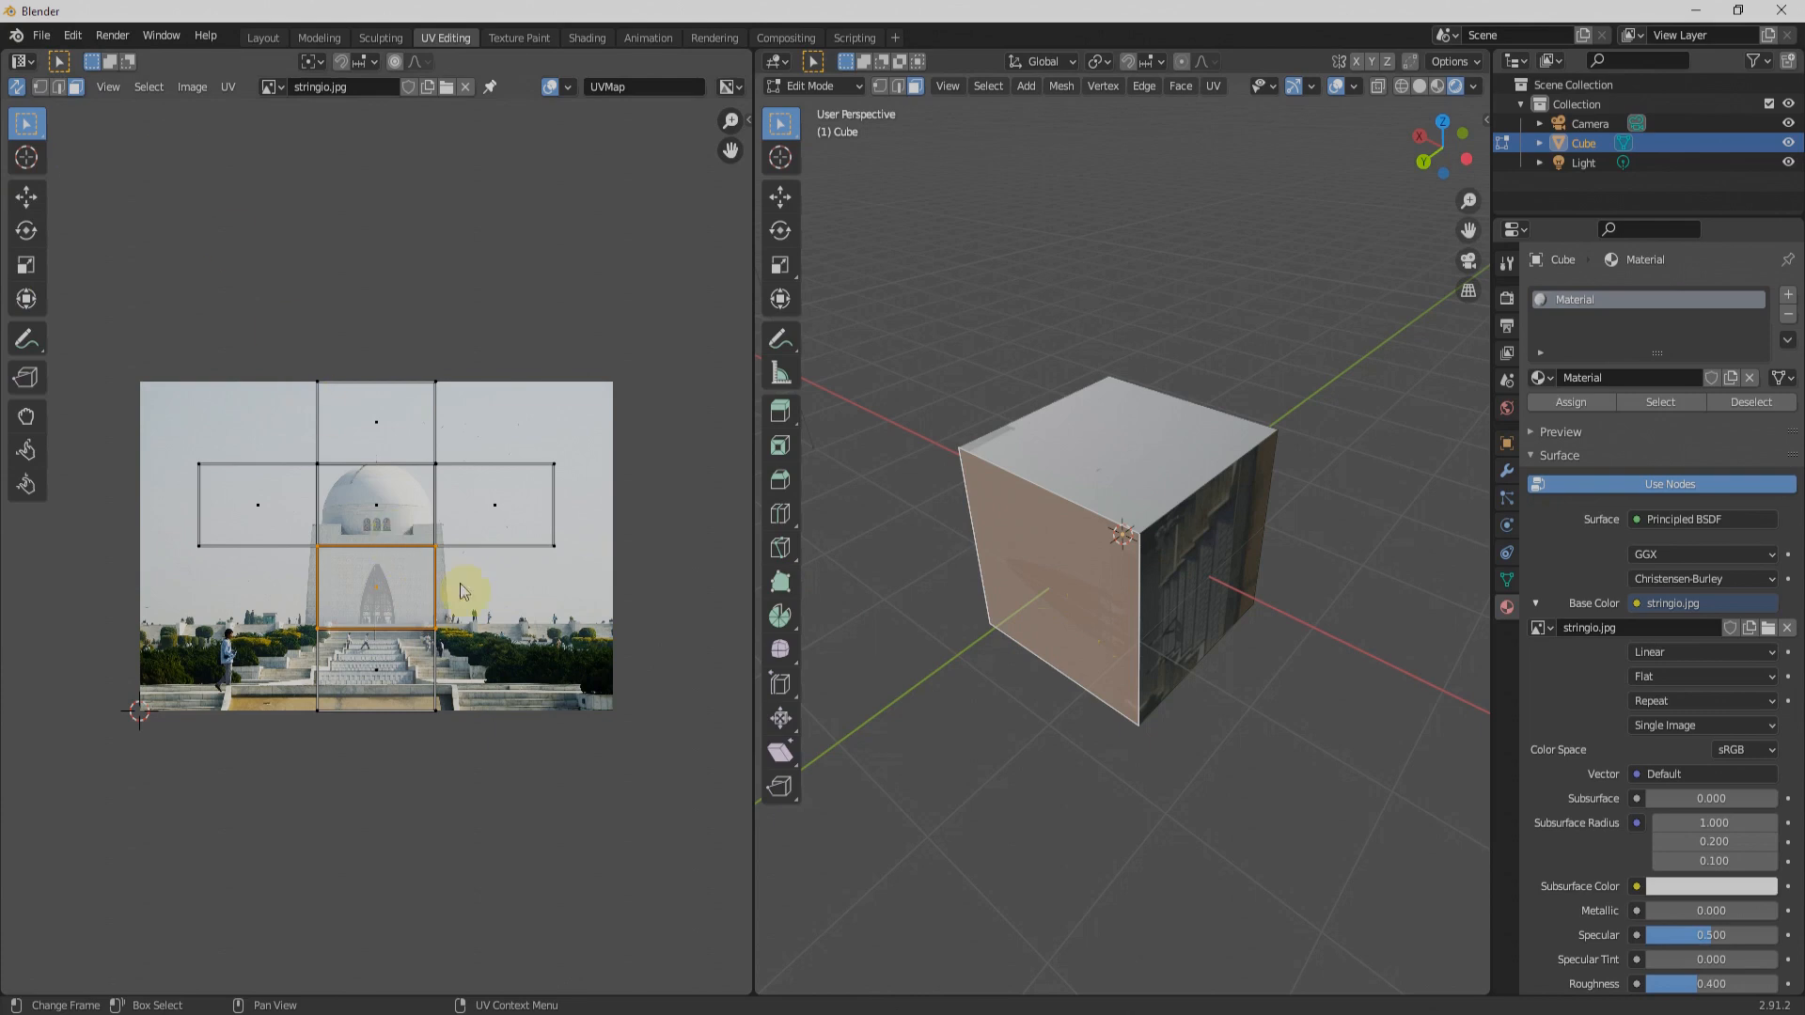
key(s)
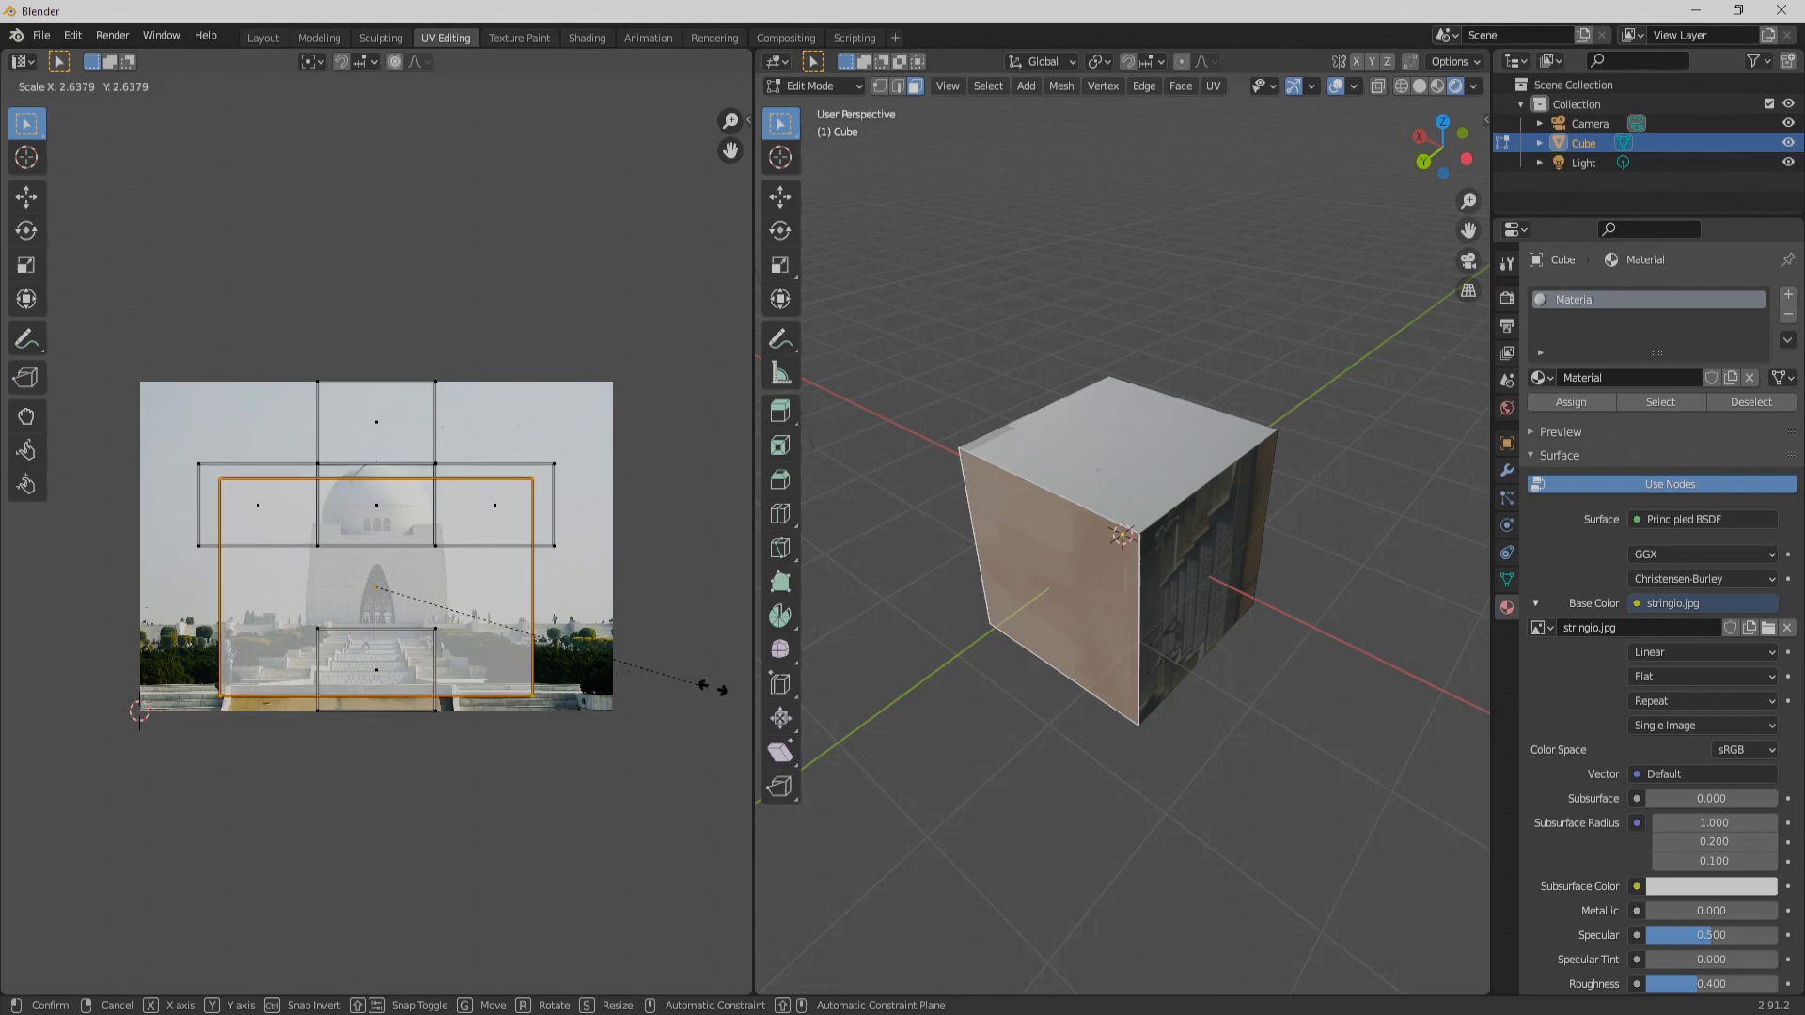
key(Escape)
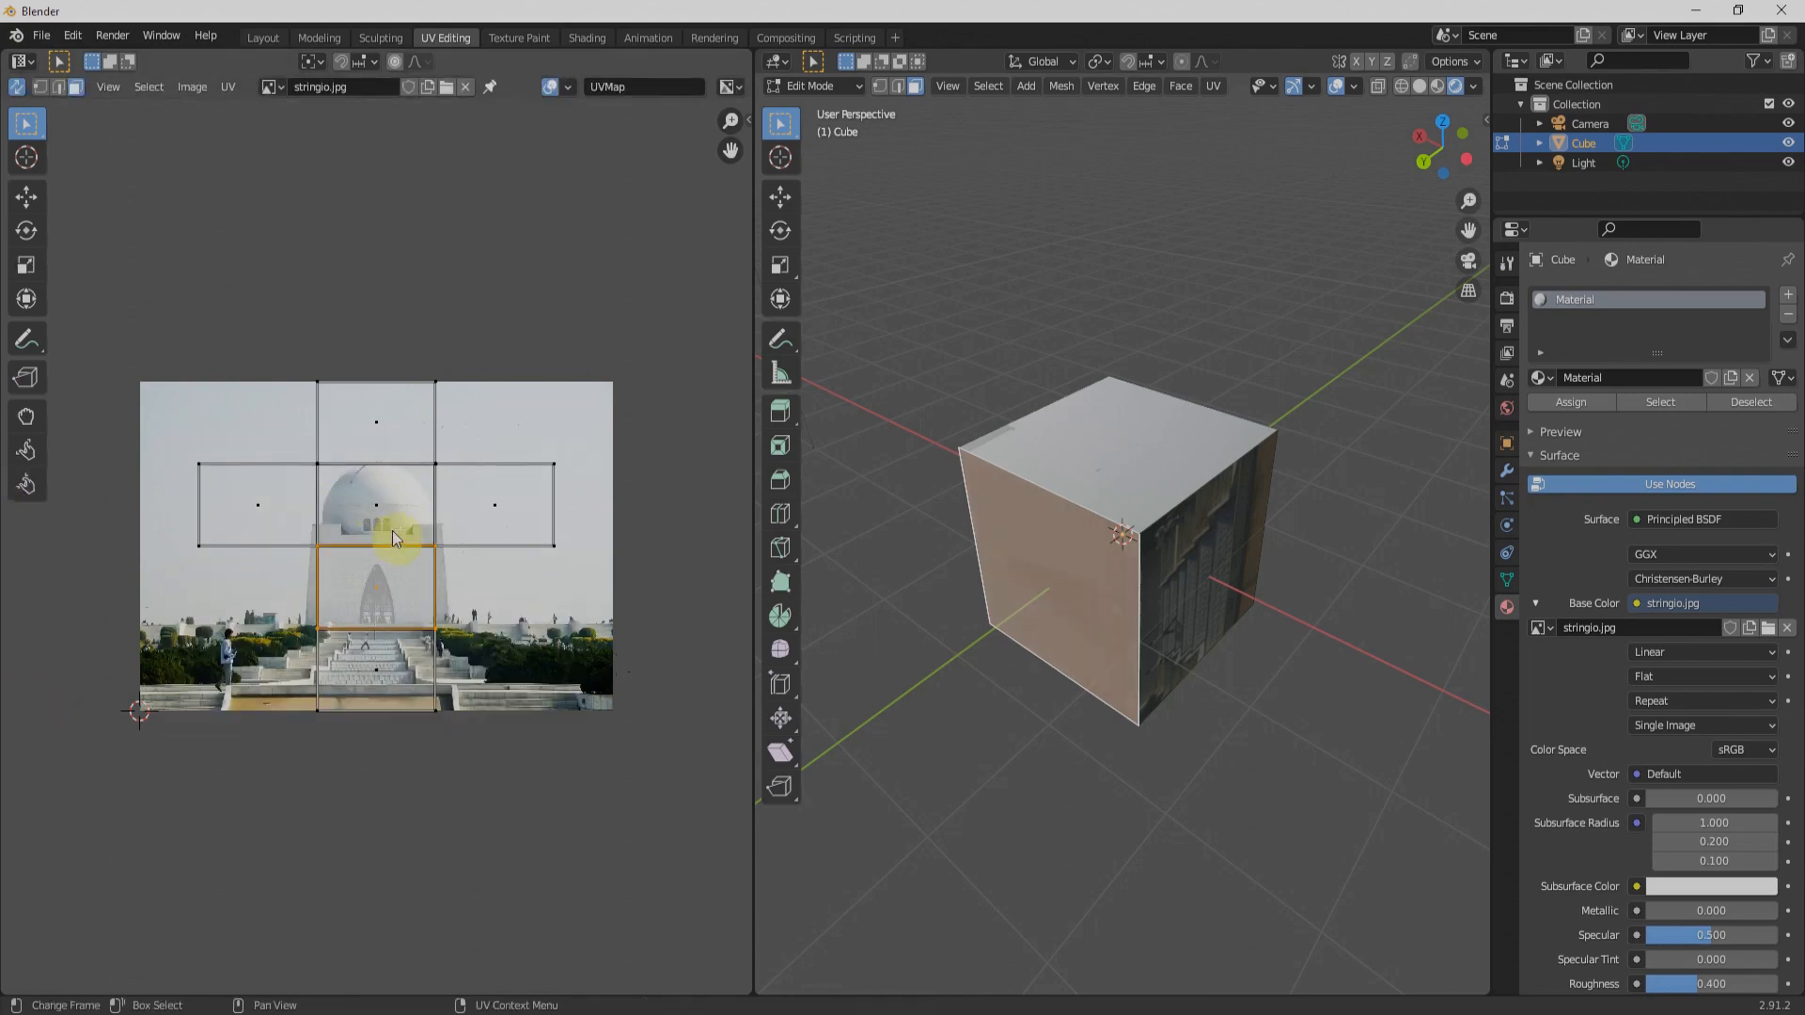
Step: Try rotating and then moving the UV square of the face over the arched doorway
key(r)
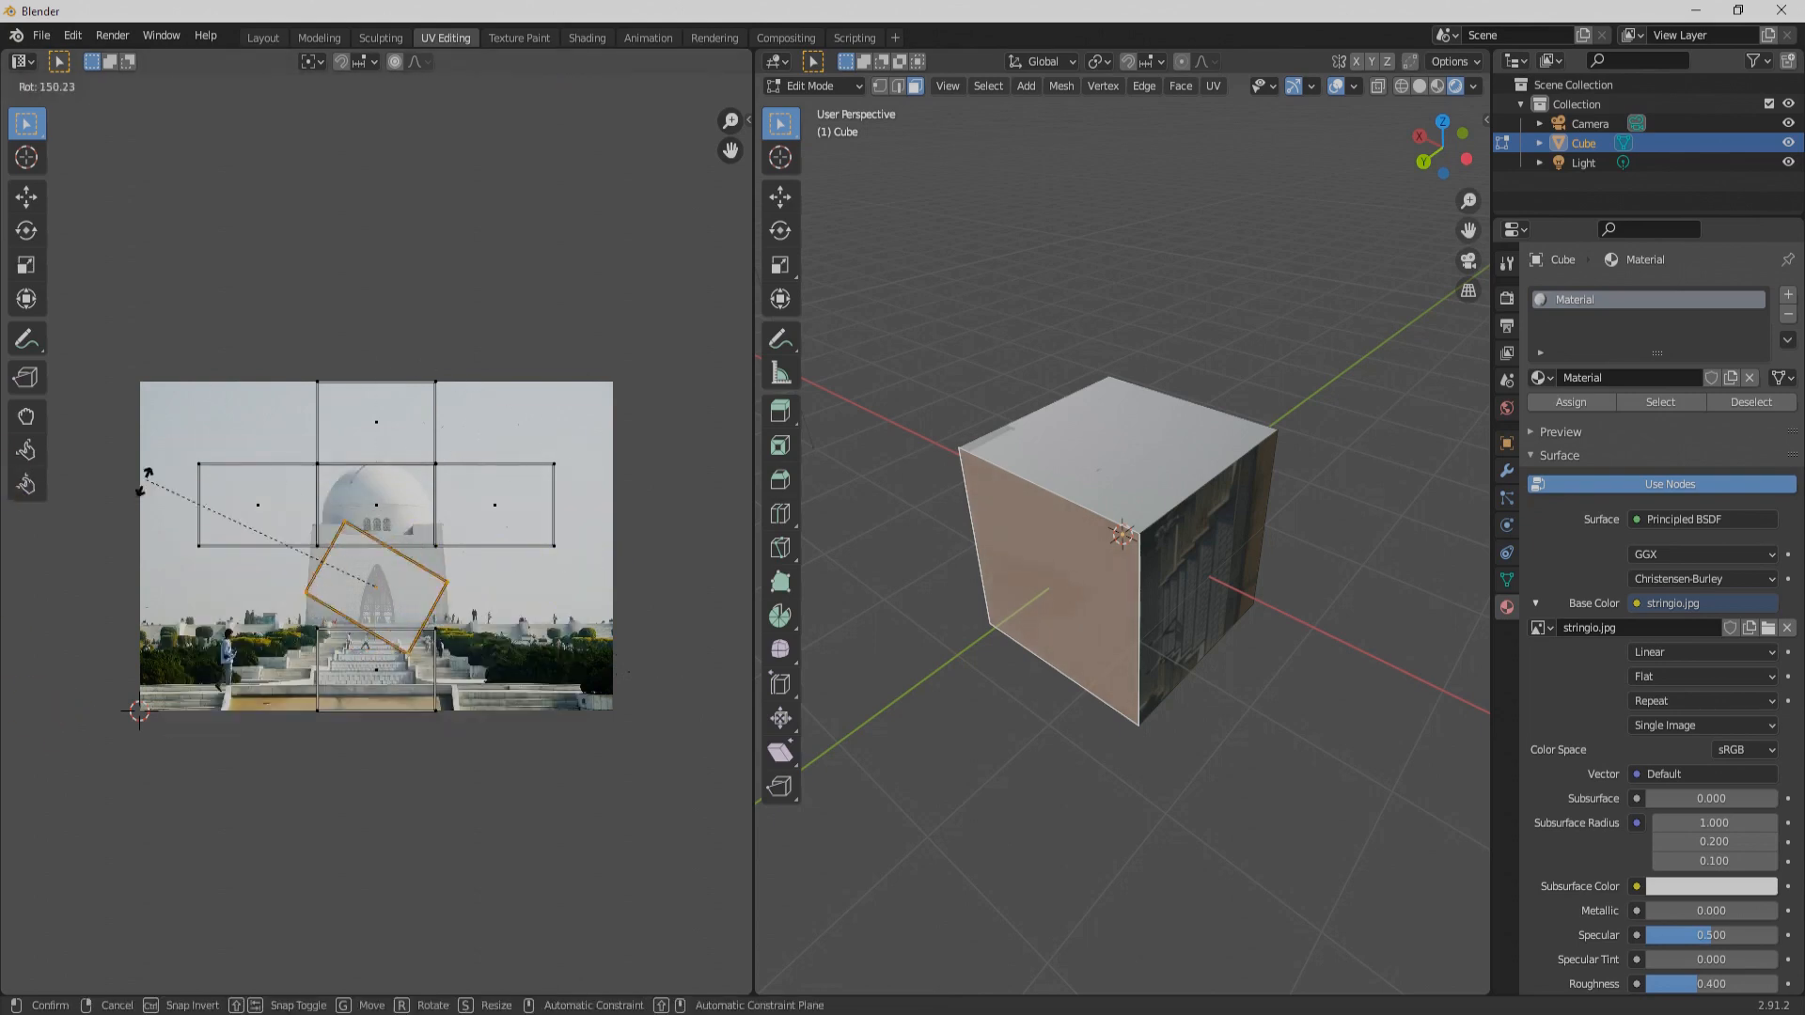
key(Escape)
key(g)
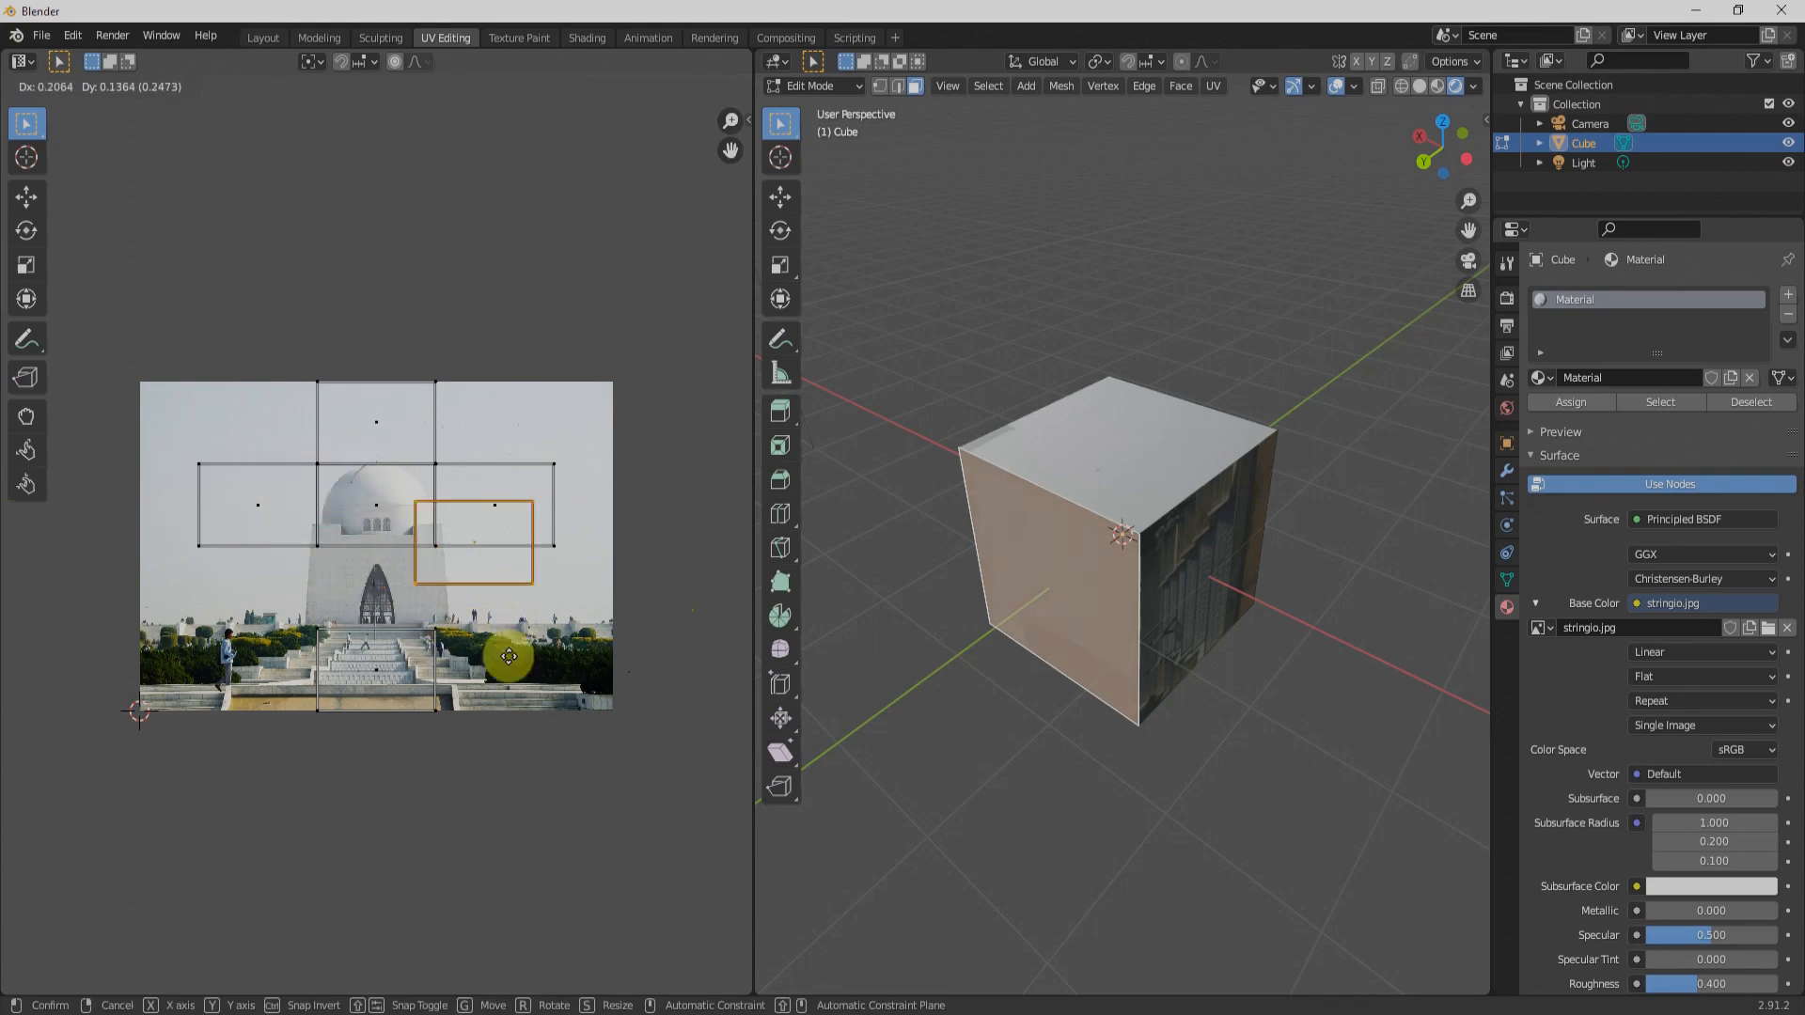
key(Escape)
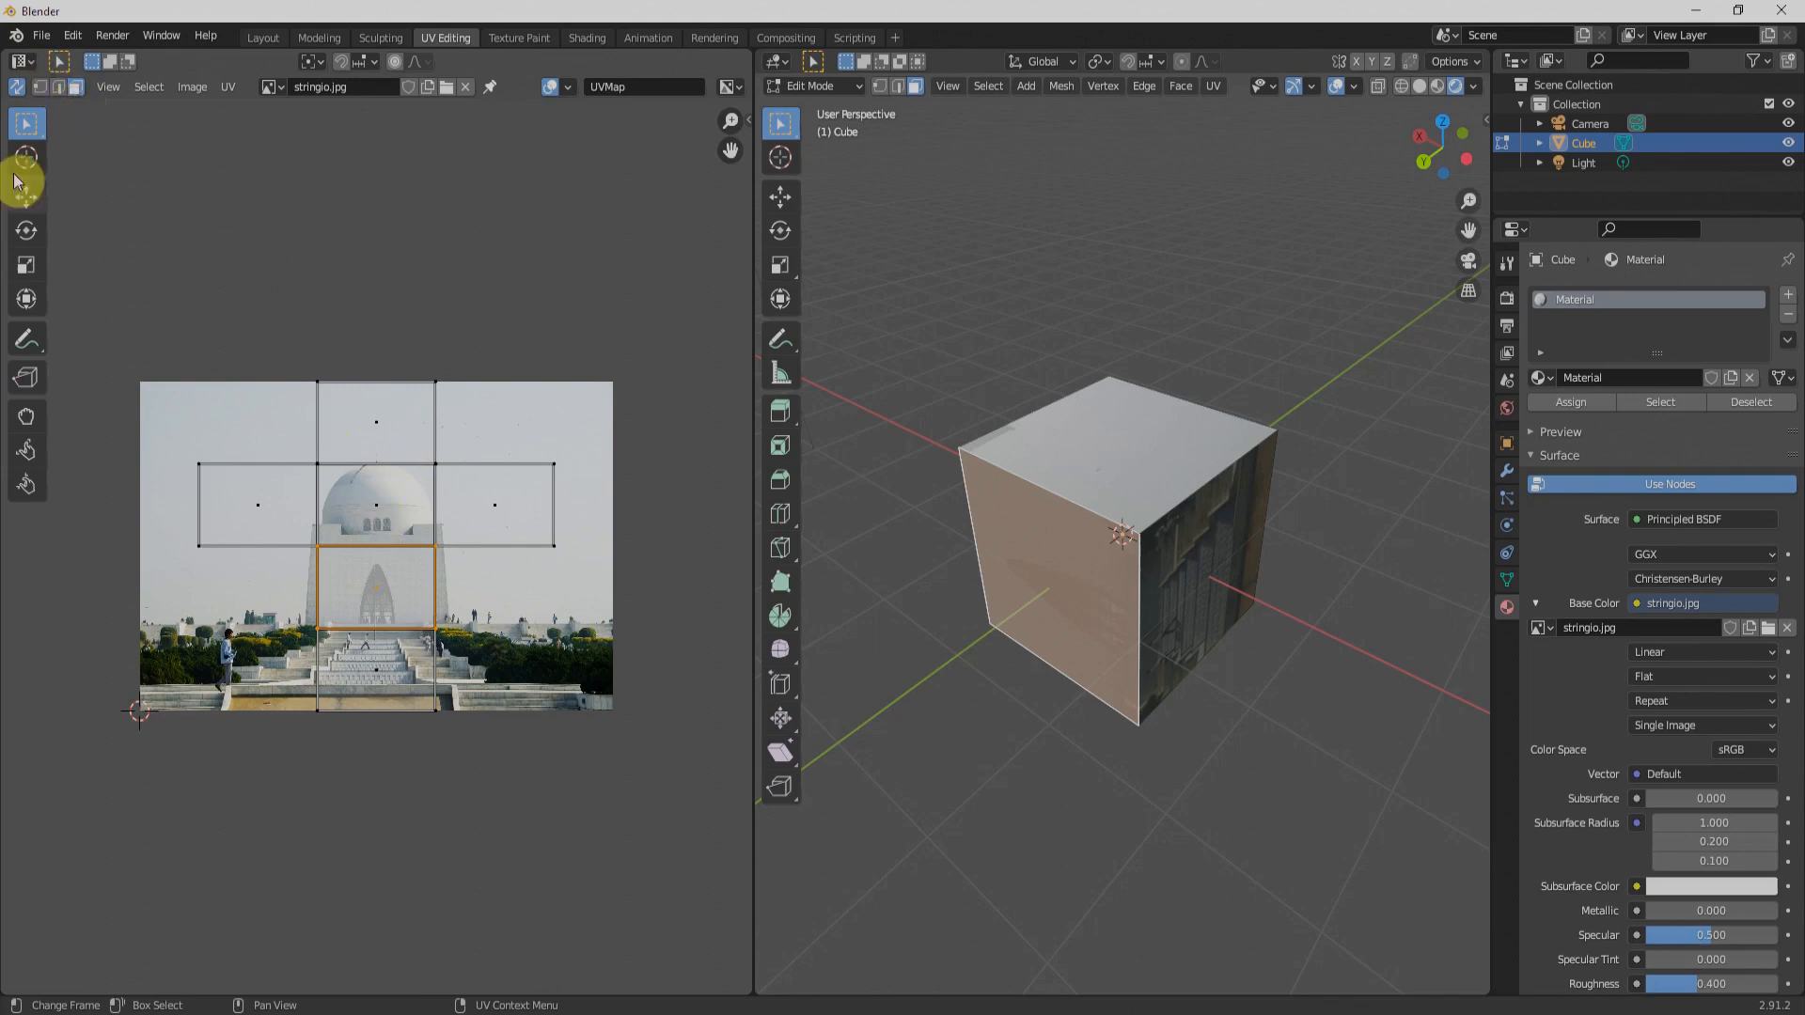
Step: Select the UV edge above the dome in edge mode, and in vertex mode try moving the cross layout's upper outer corner
click(61, 90)
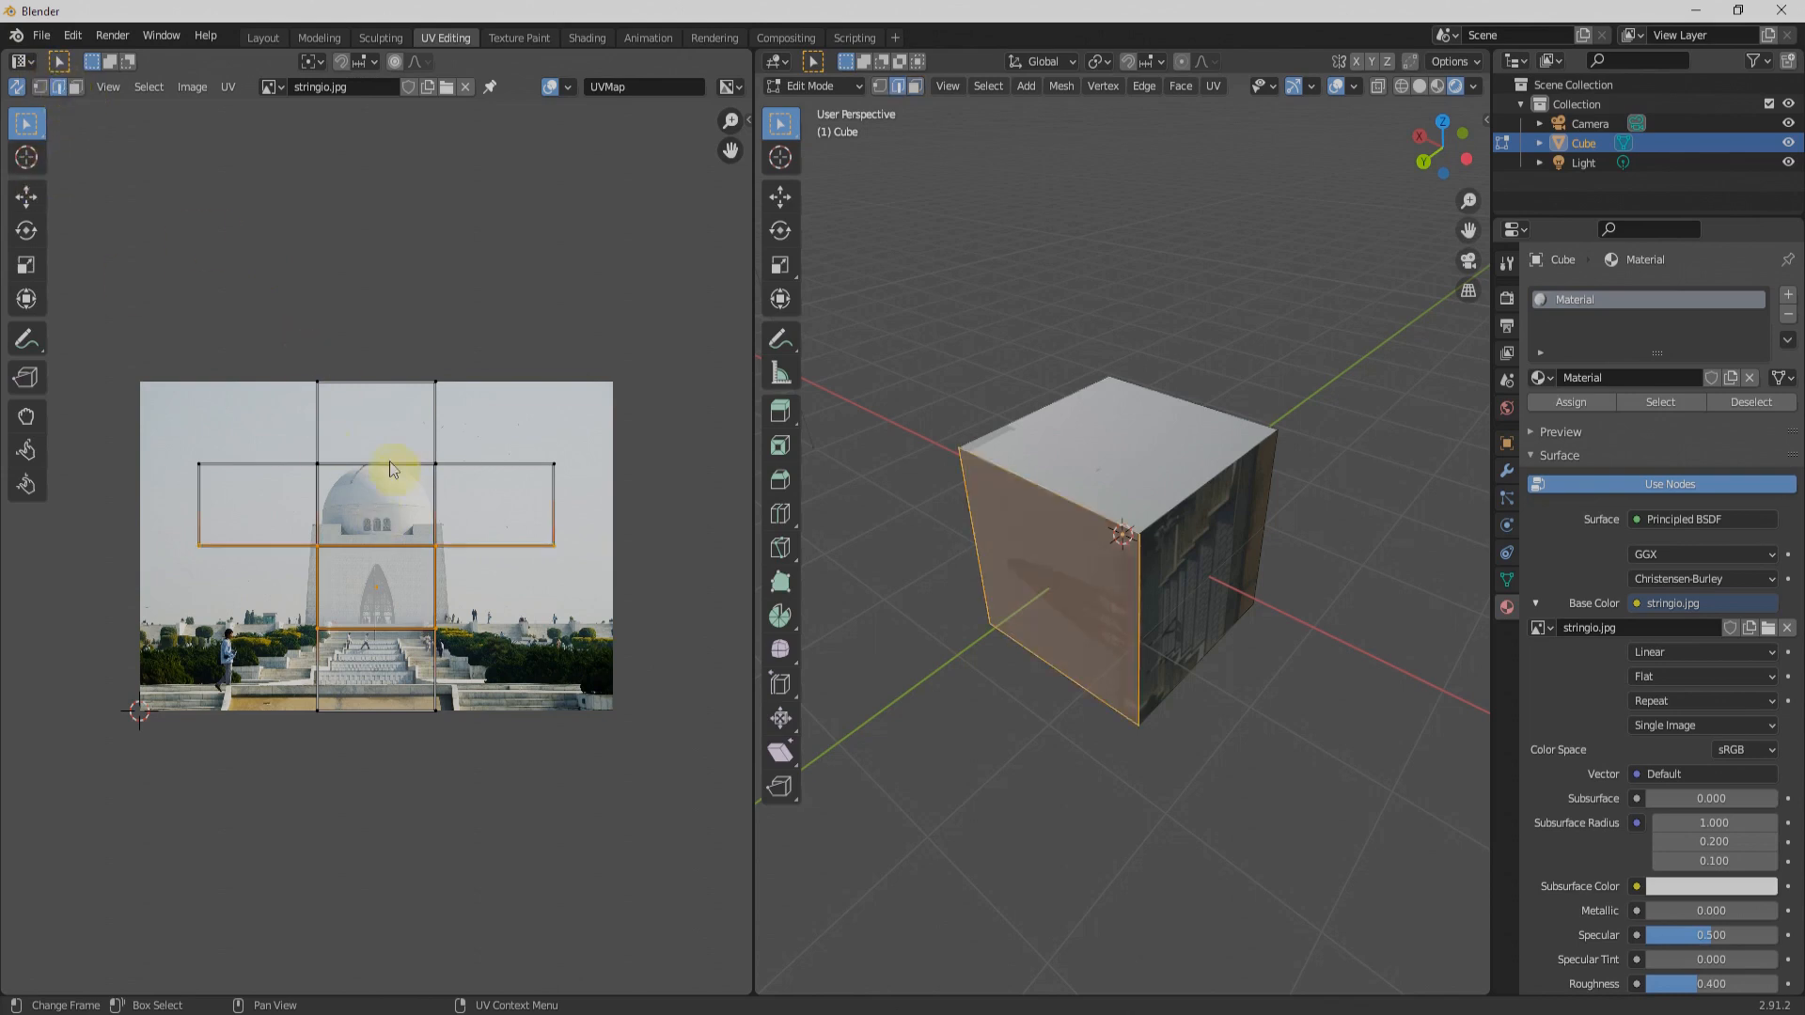
click(391, 466)
click(42, 83)
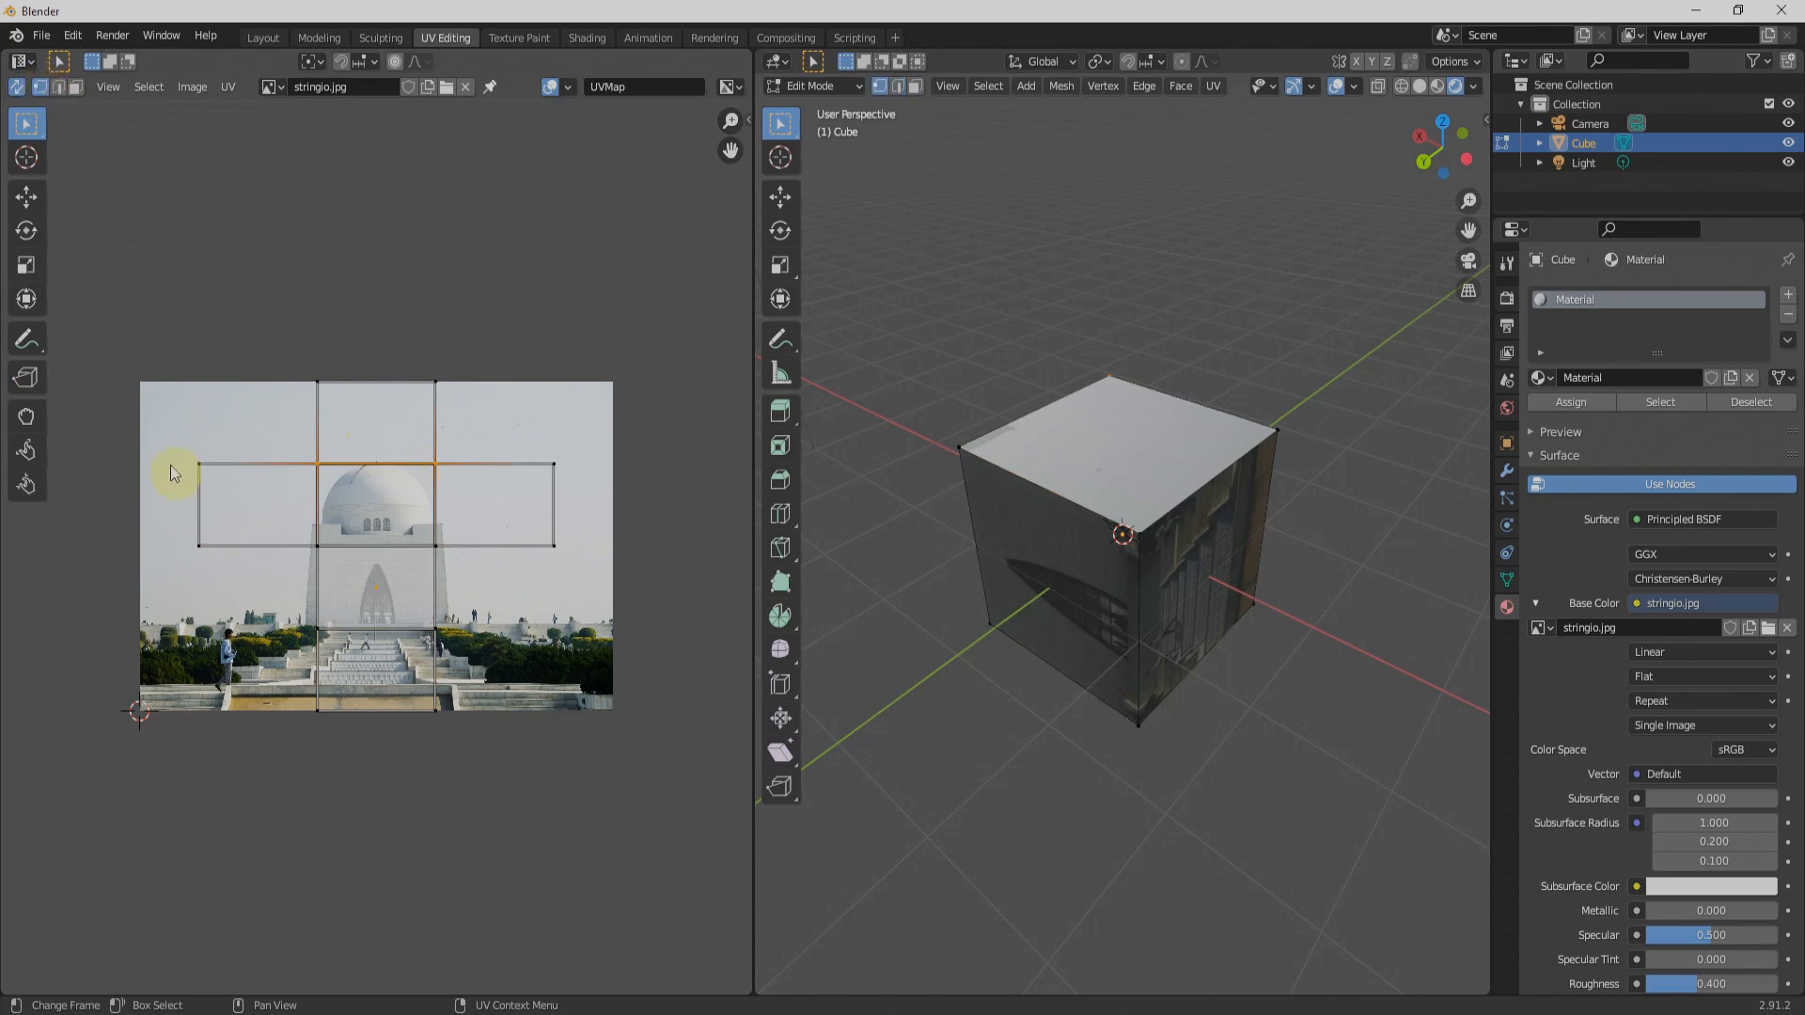
click(201, 463)
key(g)
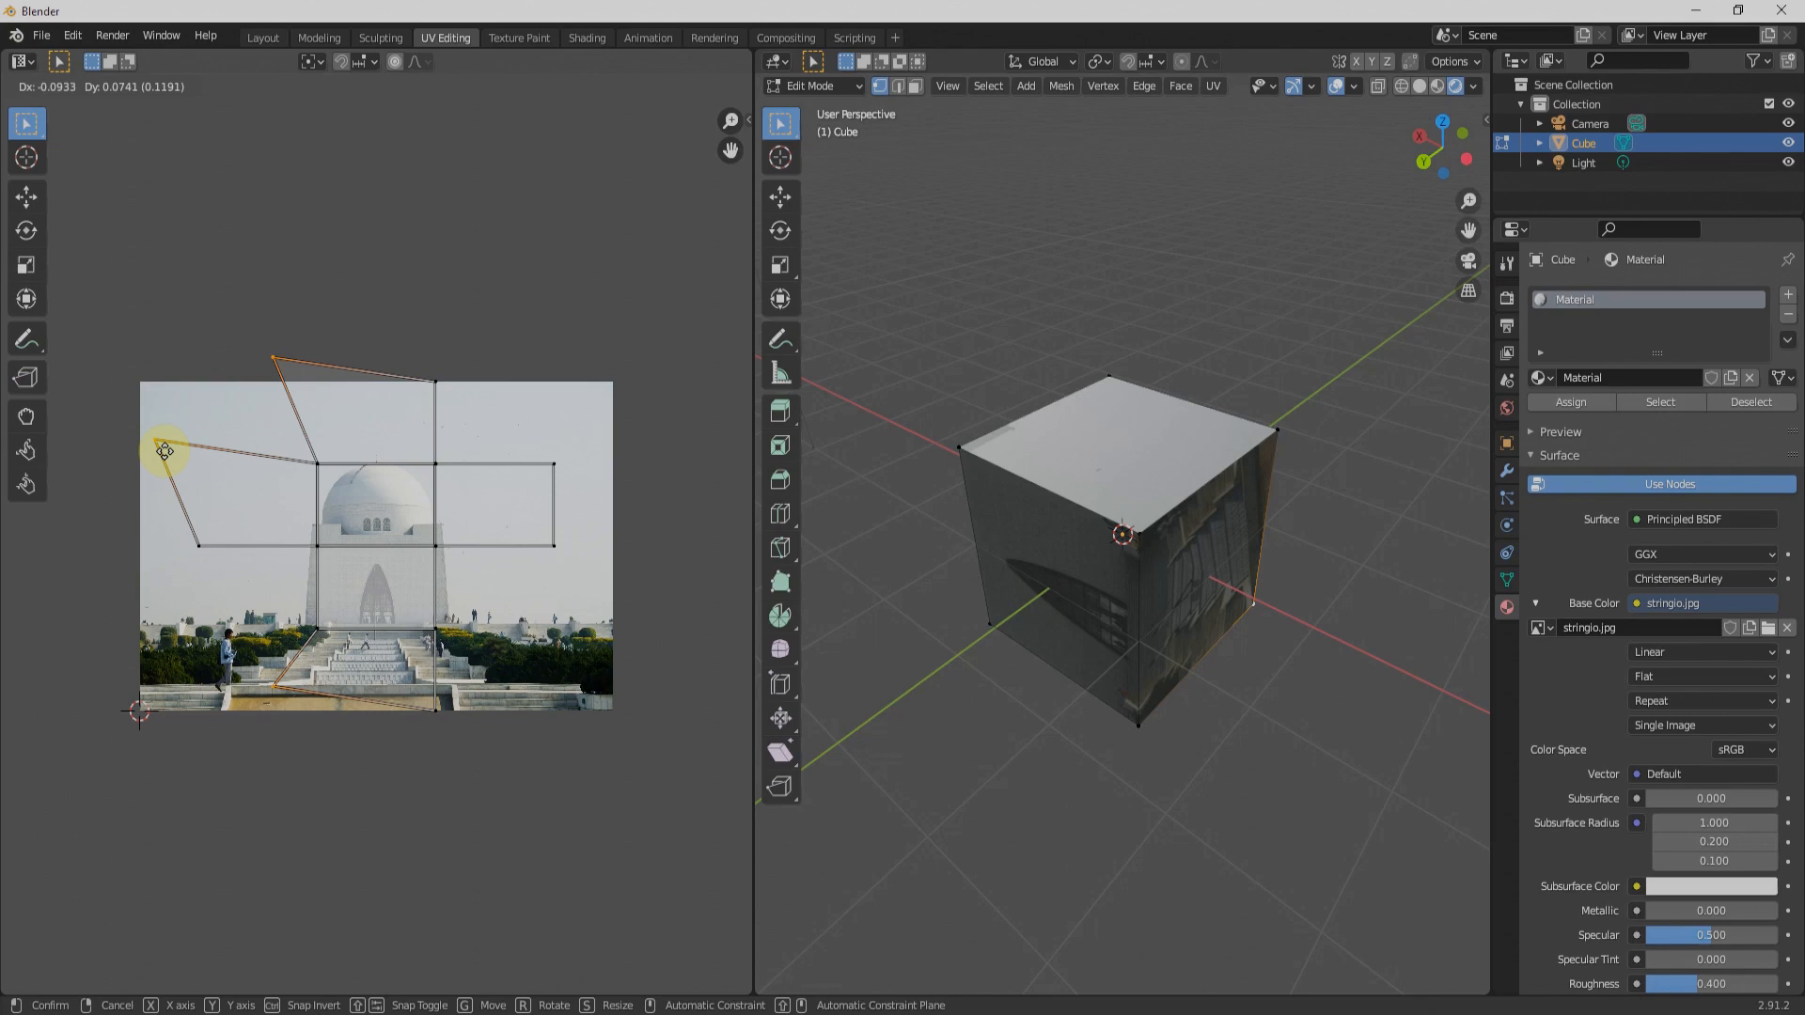
right_click(165, 452)
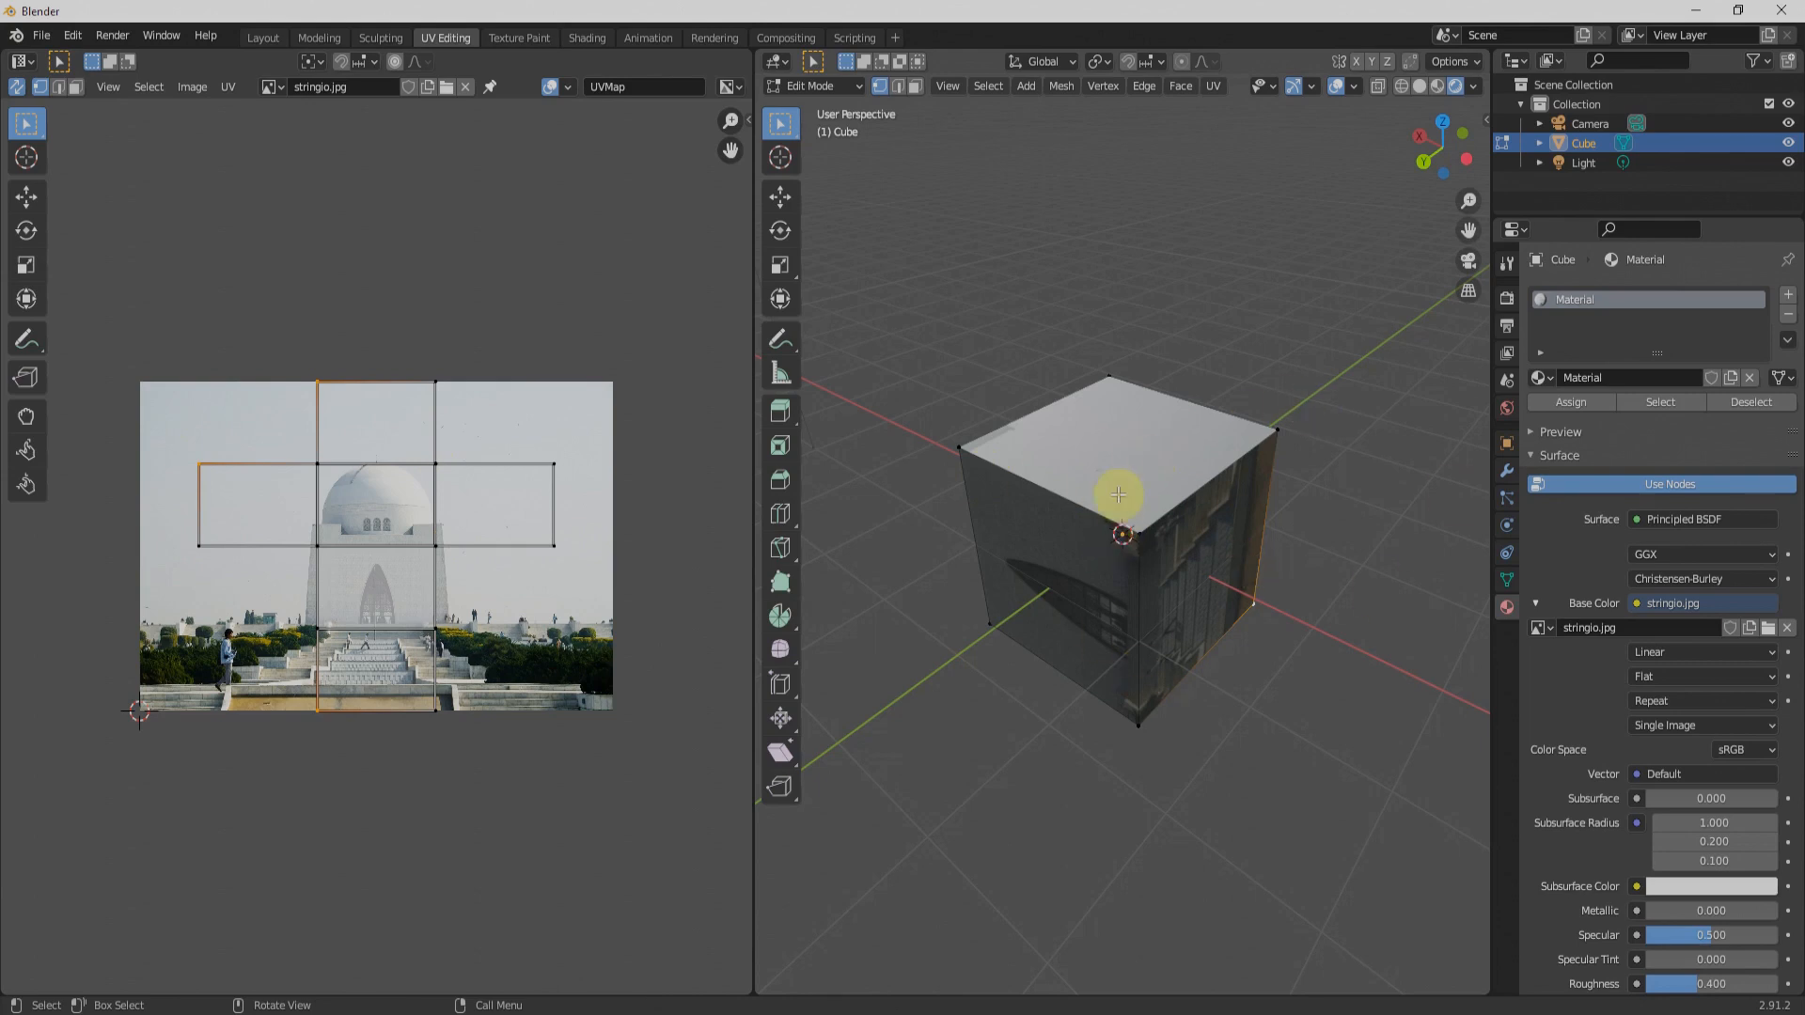
Step: Select the whole cube and unwrap it with the Unwrap method
key(a)
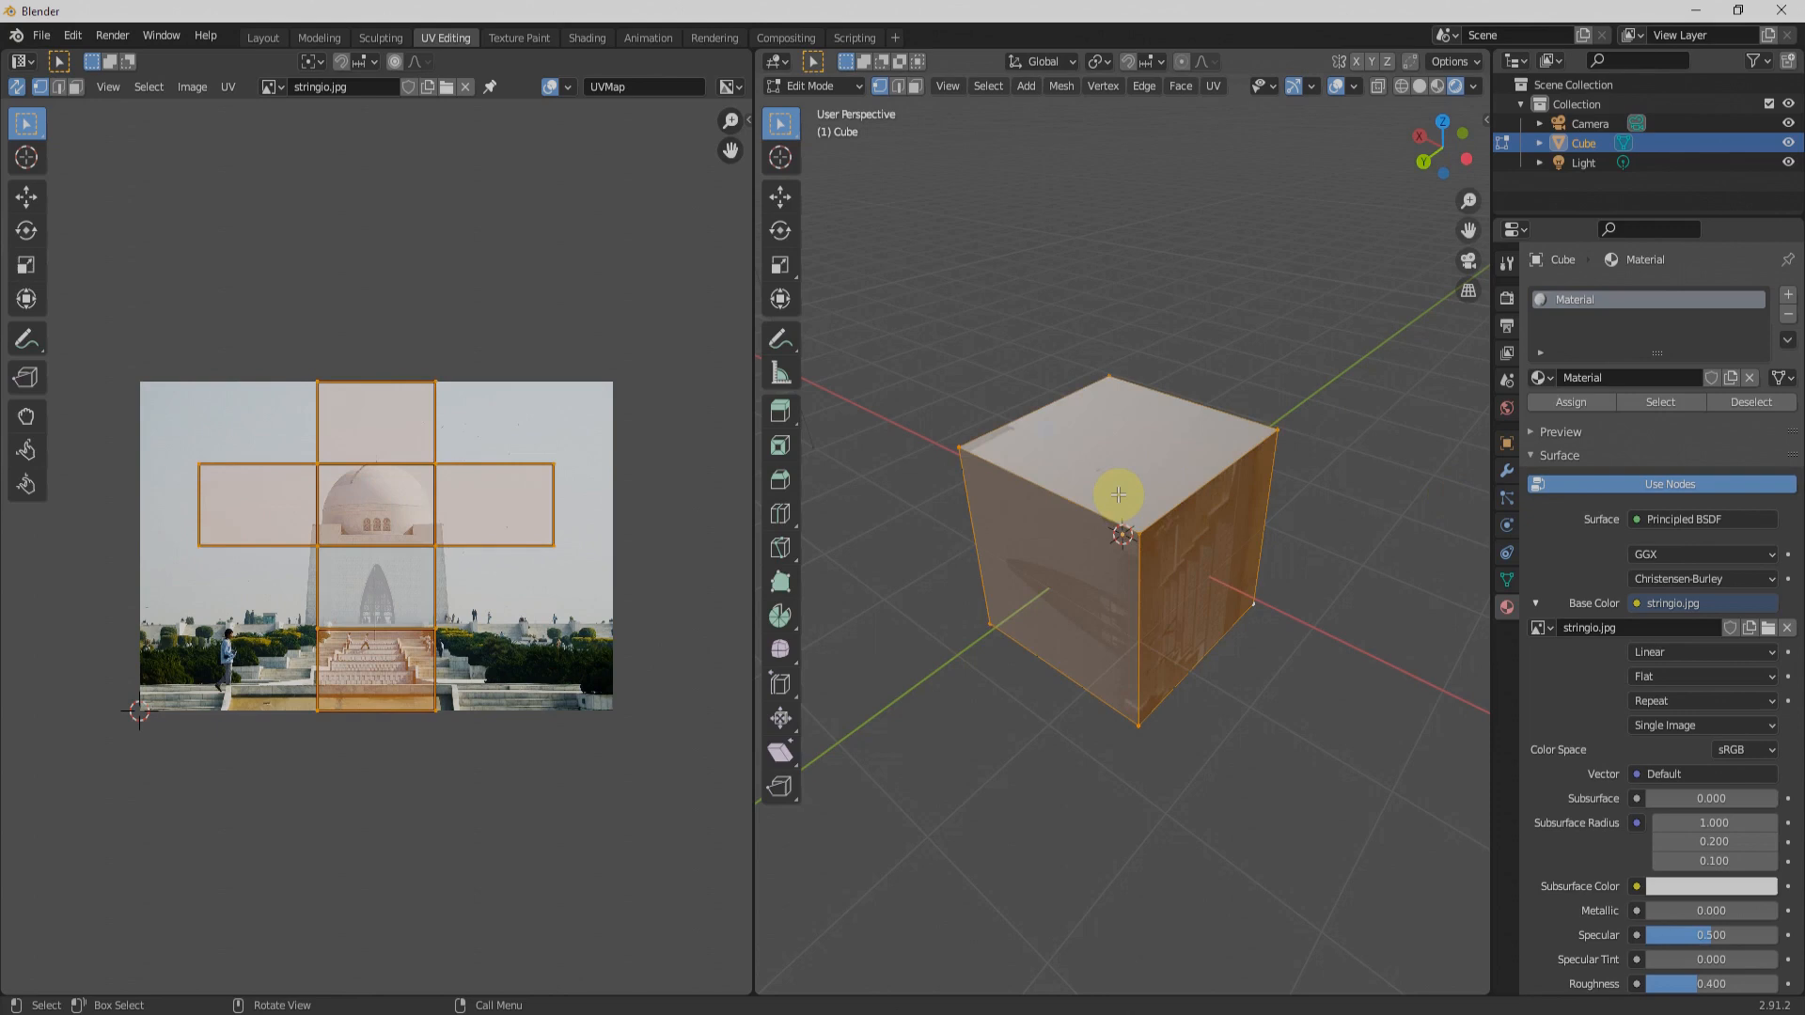
key(u)
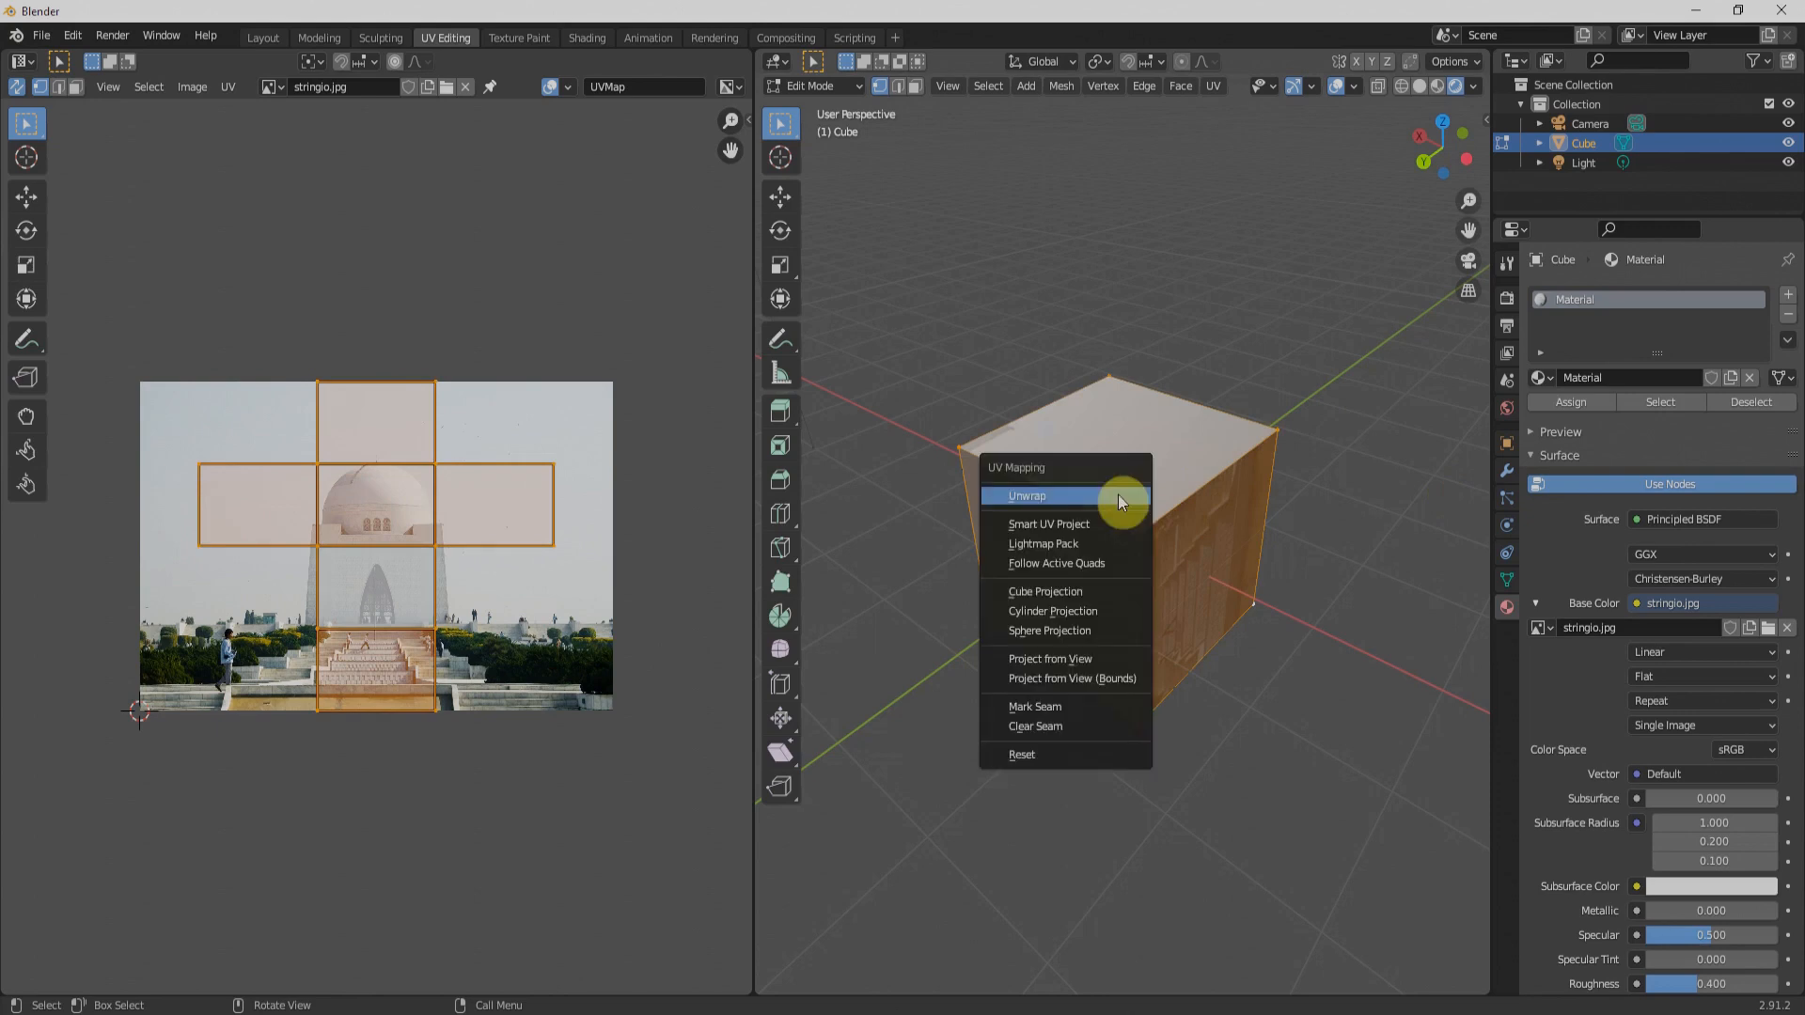
key(Escape)
key(u)
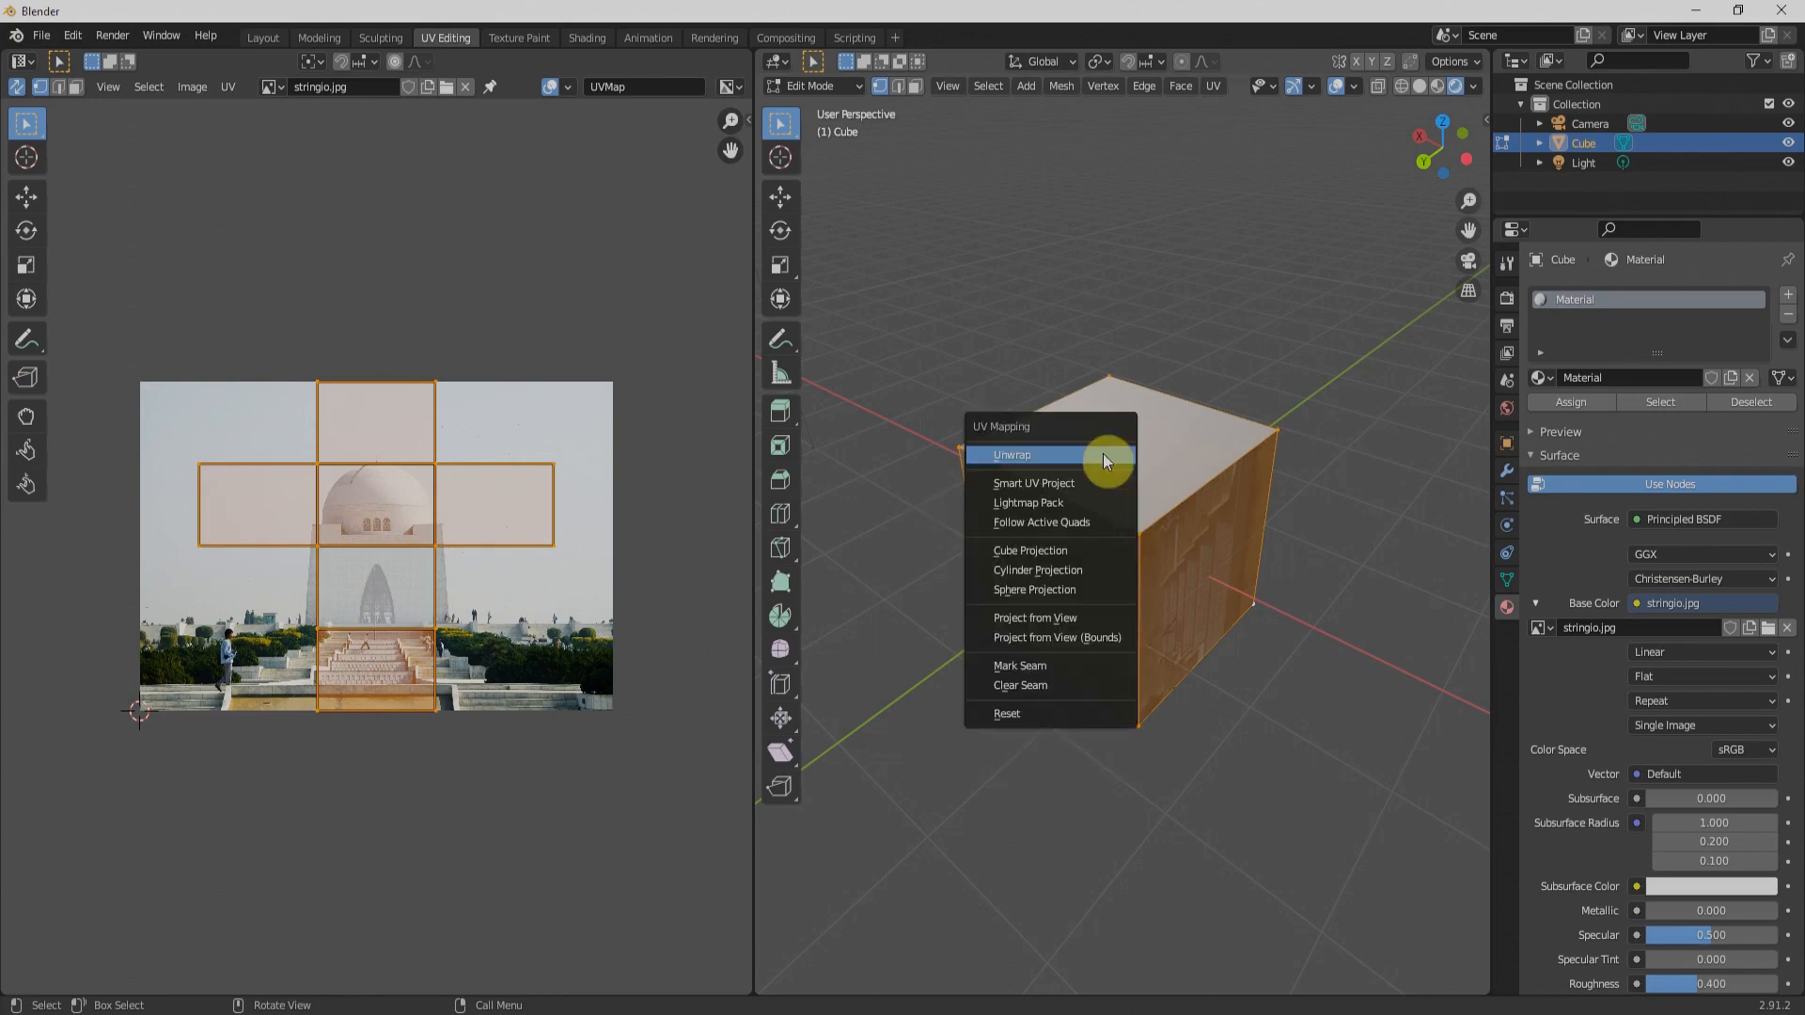
click(1088, 455)
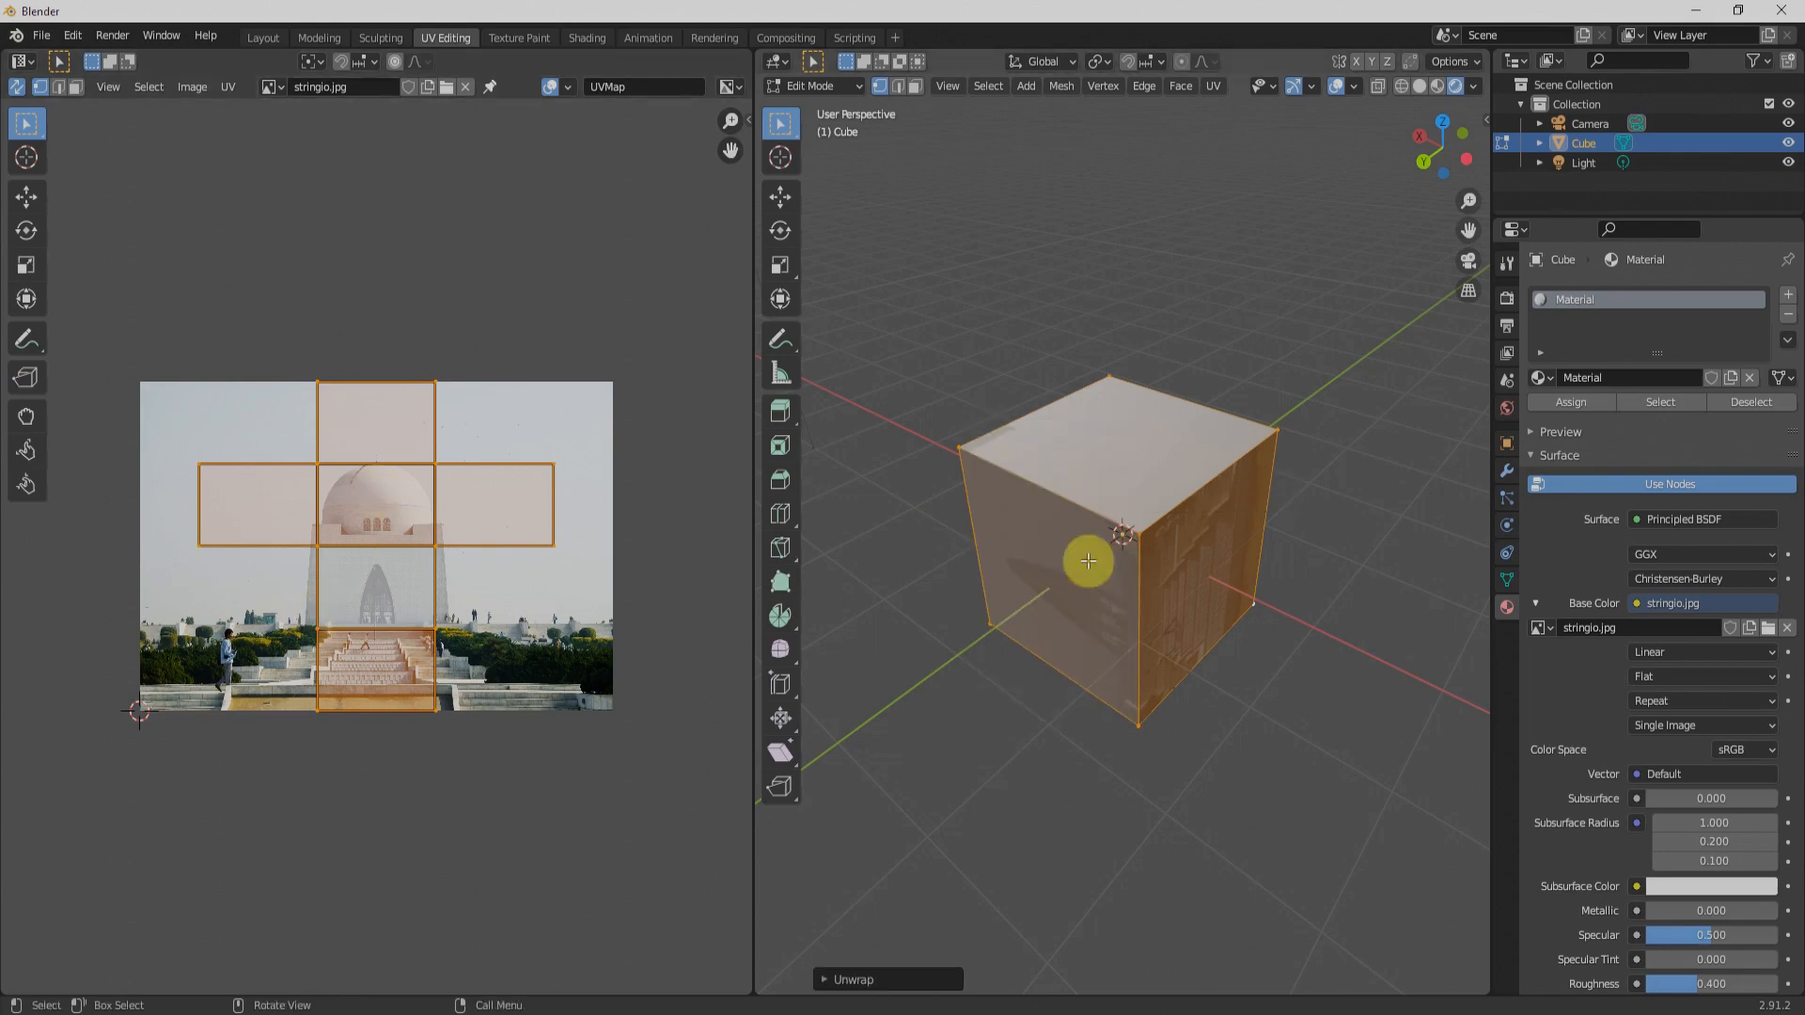
Step: Remap the whole cube with Smart UV Project, with Scale to Bounds toggled in its options
key(u)
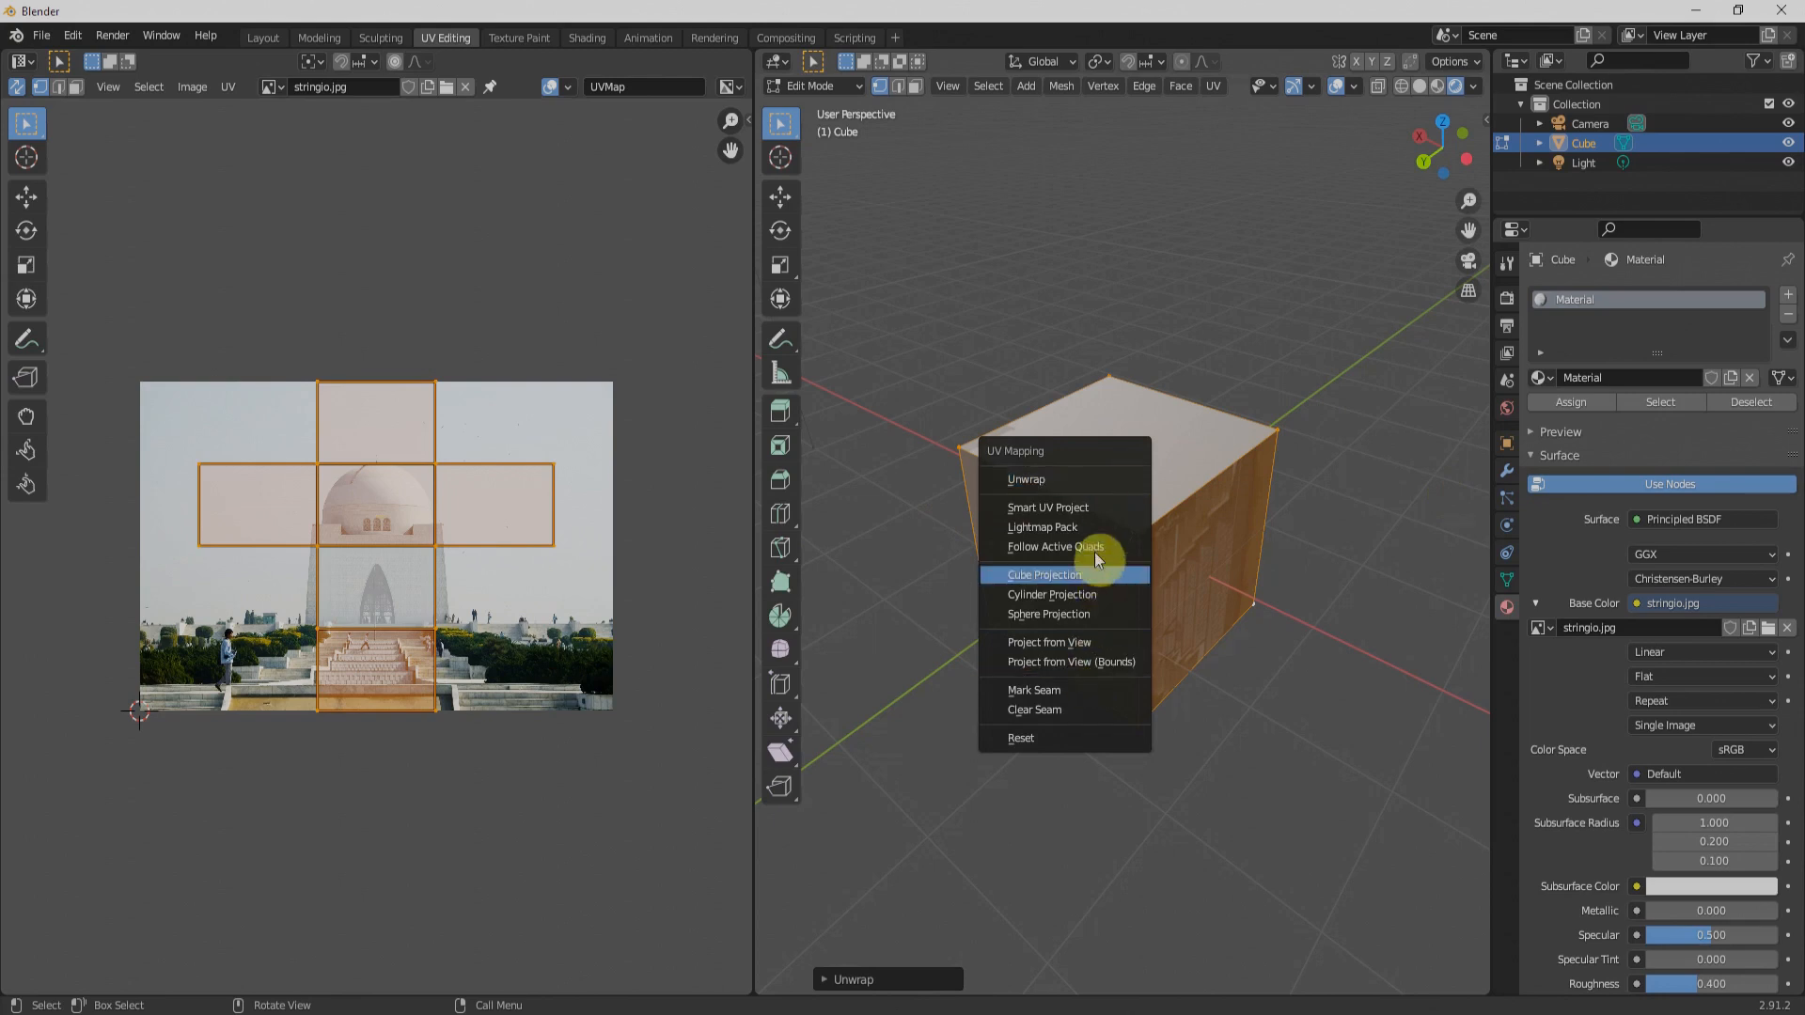
click(1076, 509)
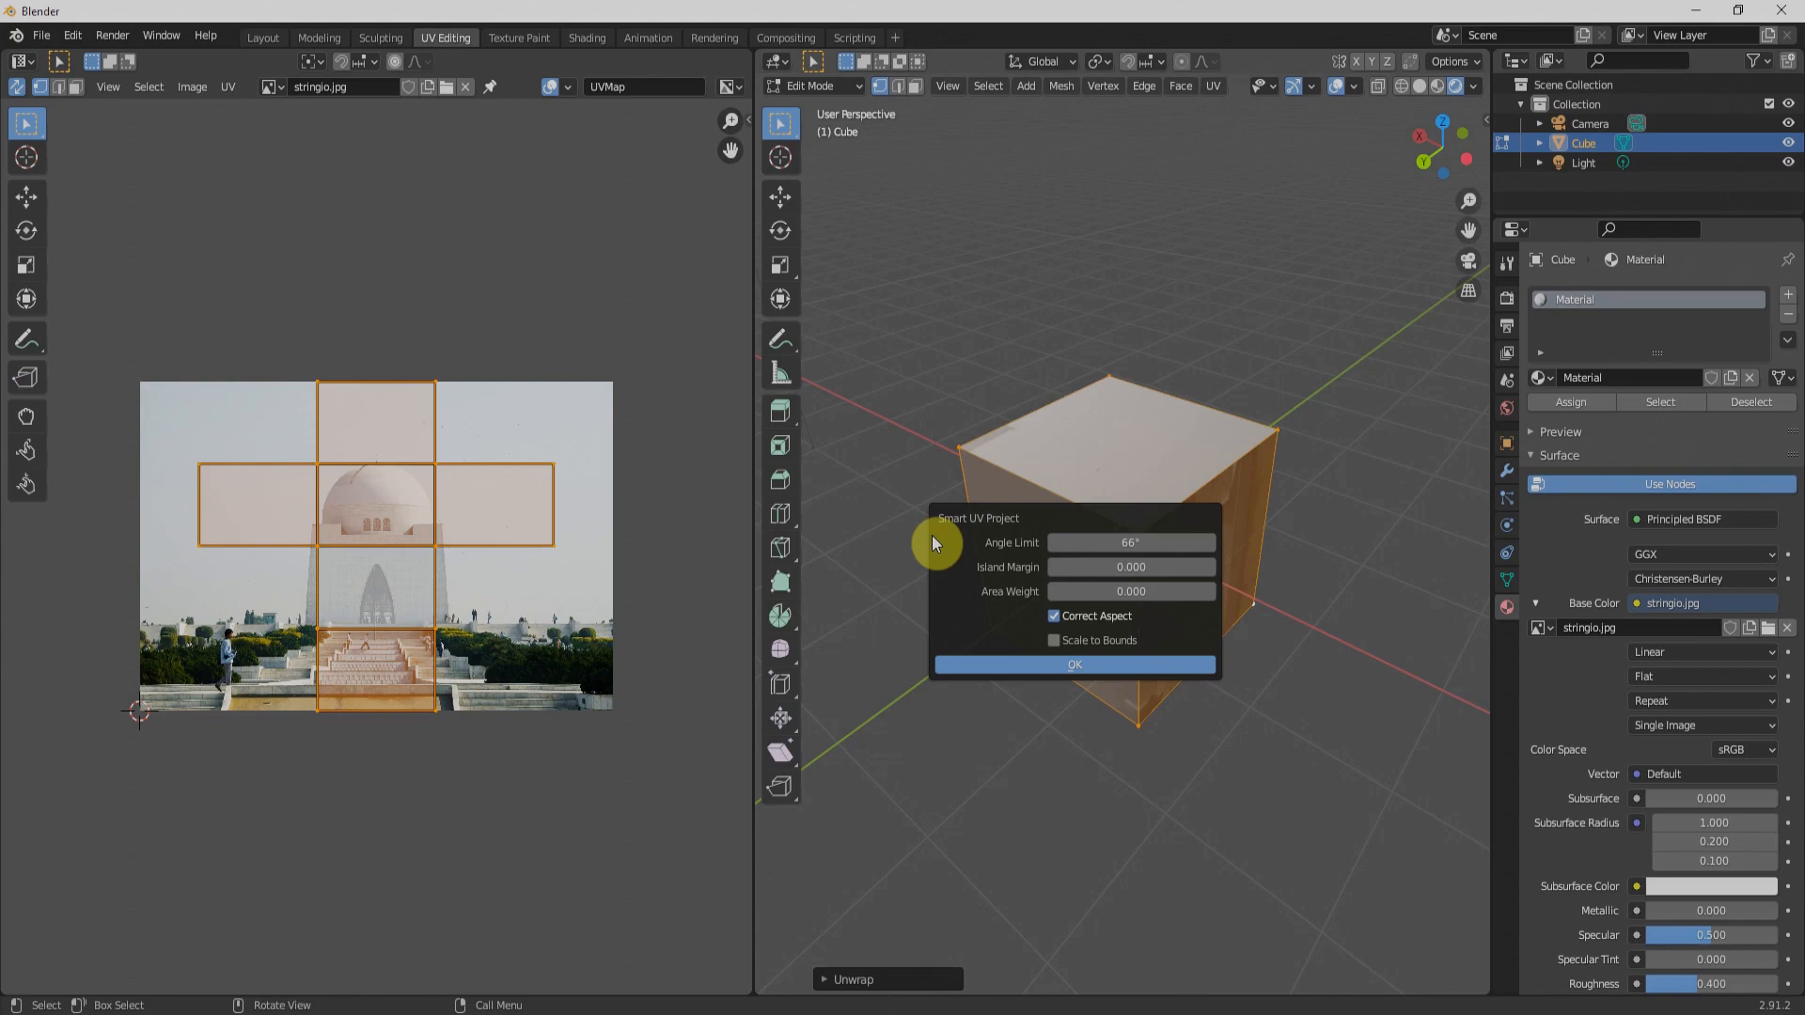
click(1053, 643)
click(1094, 662)
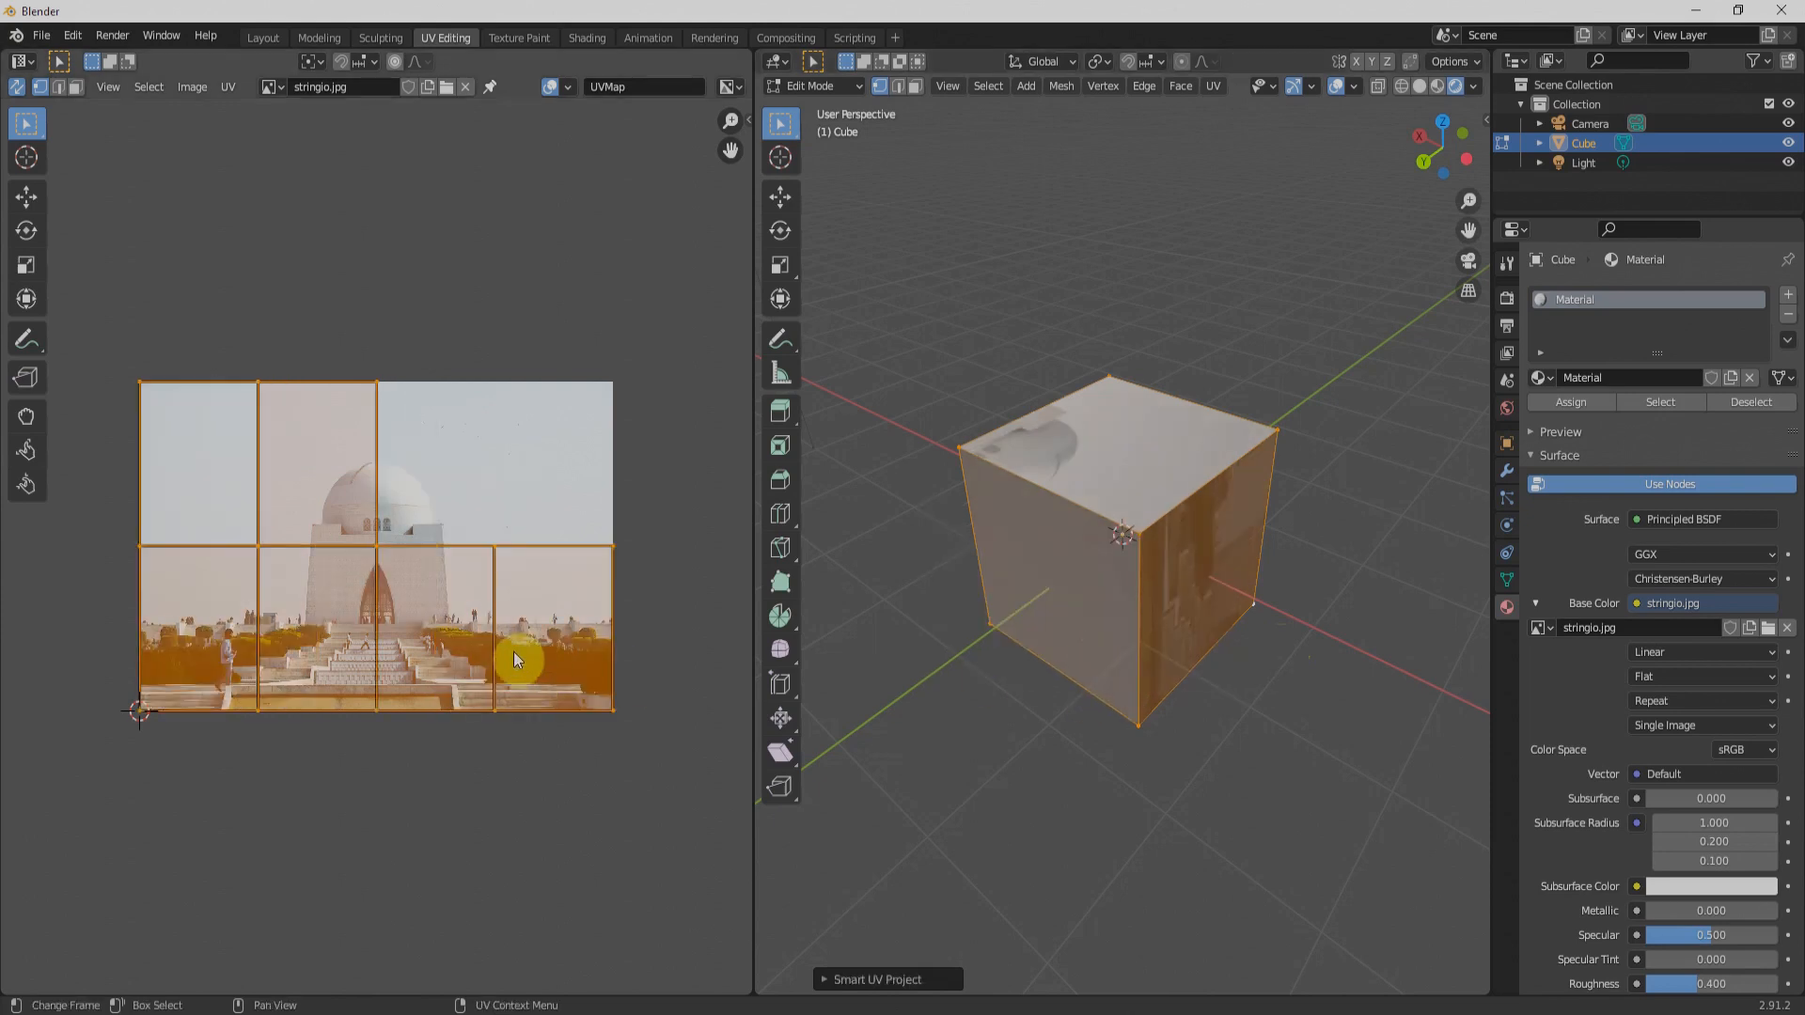
Step: Switch to face selection, select the cube face mapped to the stairs and doorway, and try moving its UV rectangle
key(alt+a)
click(1211, 606)
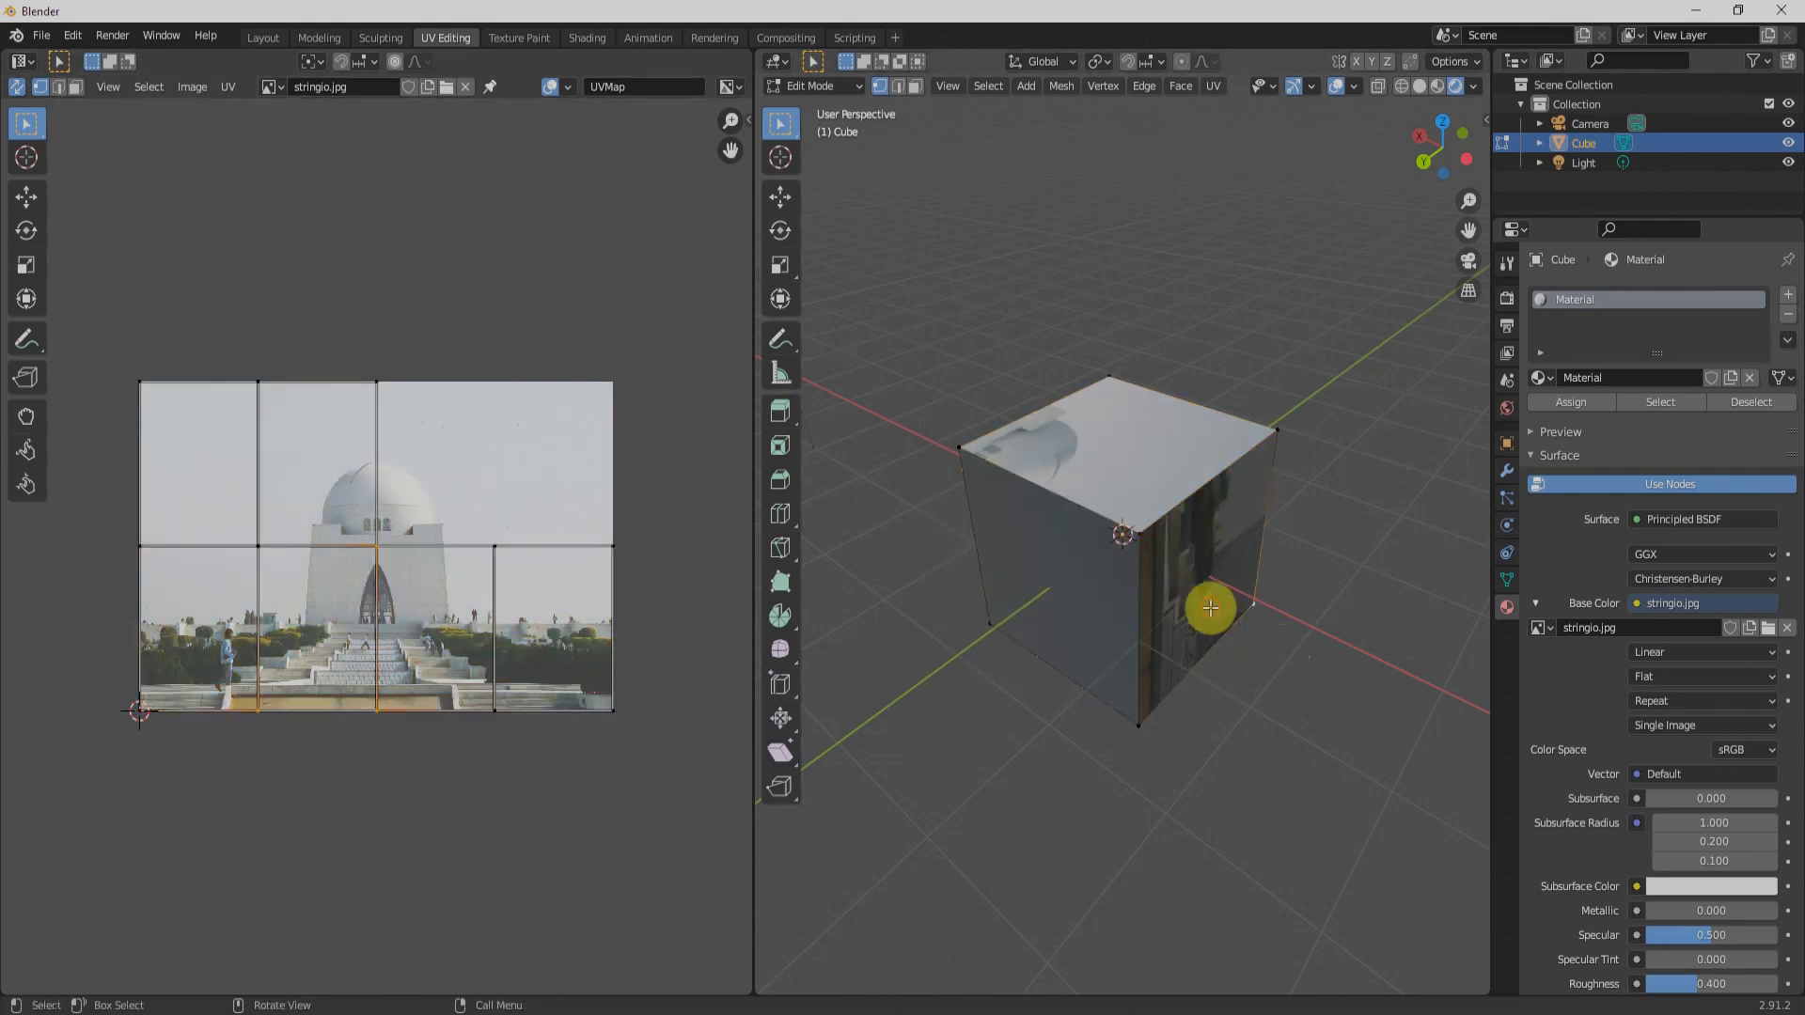
click(76, 86)
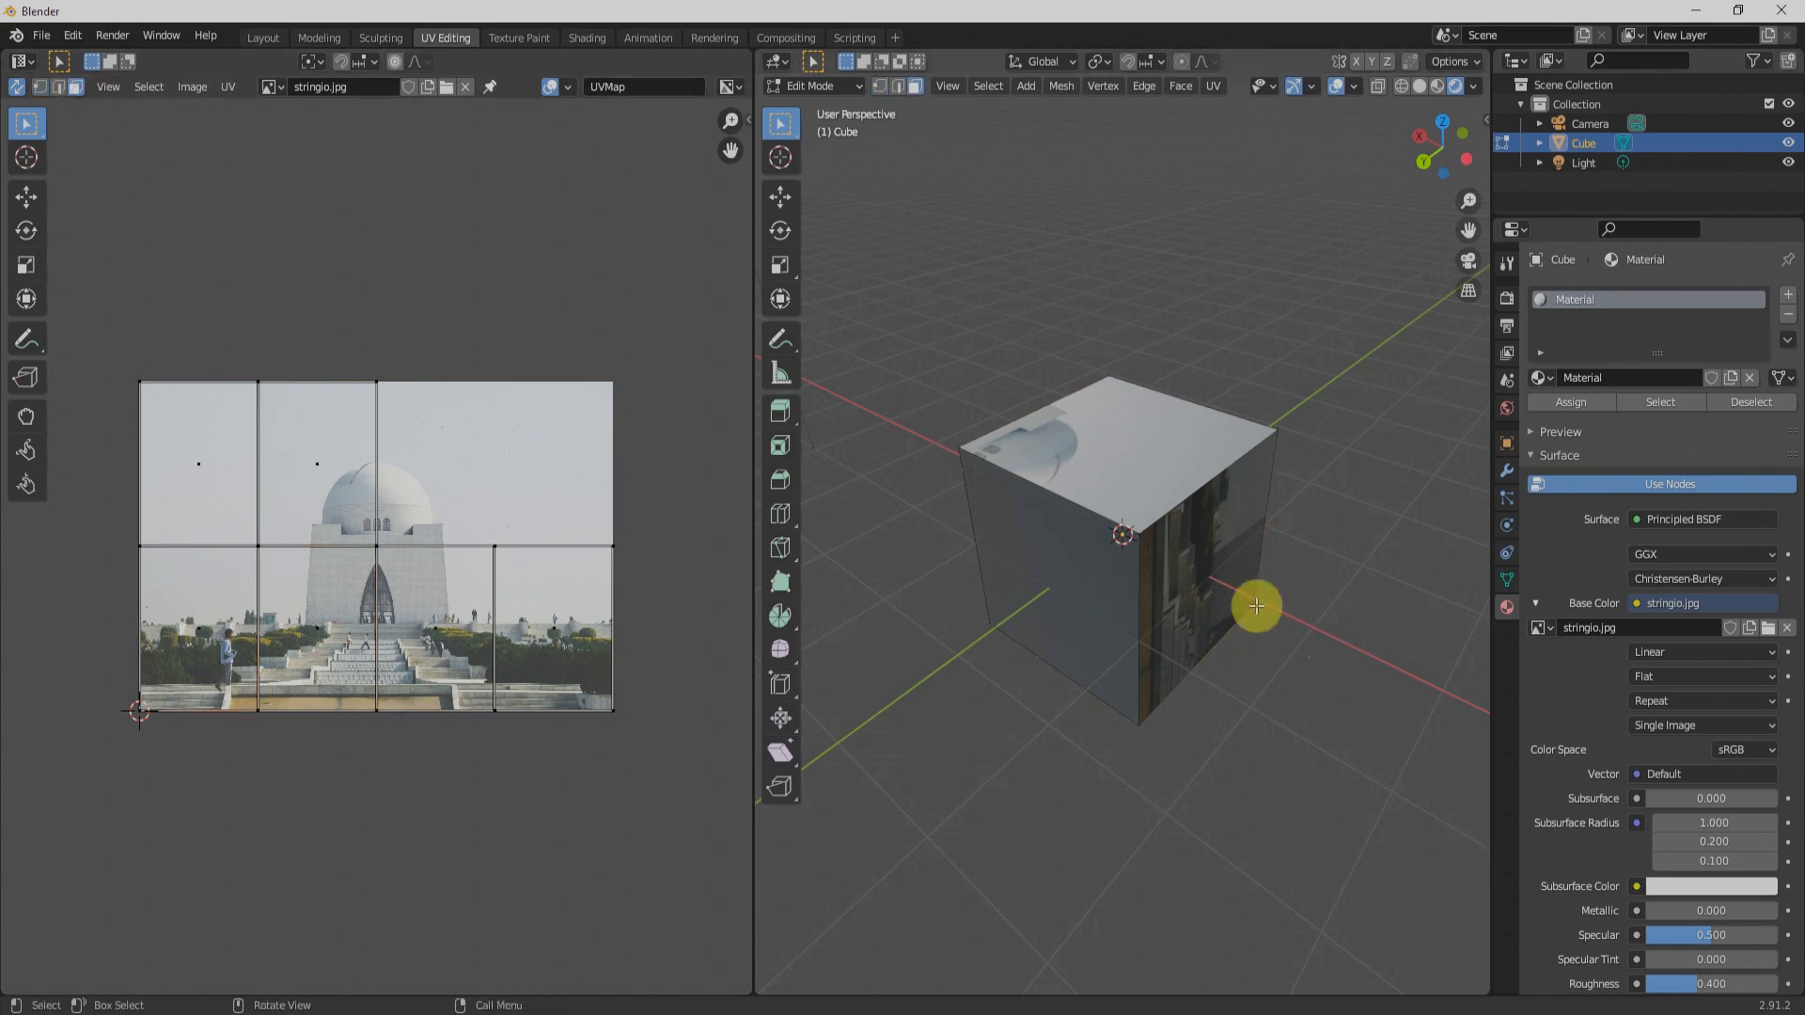
click(1197, 568)
drag(301, 604, 339, 524)
right_click(339, 523)
Step: Select all faces of the cube and map them with Cube Projection
key(a)
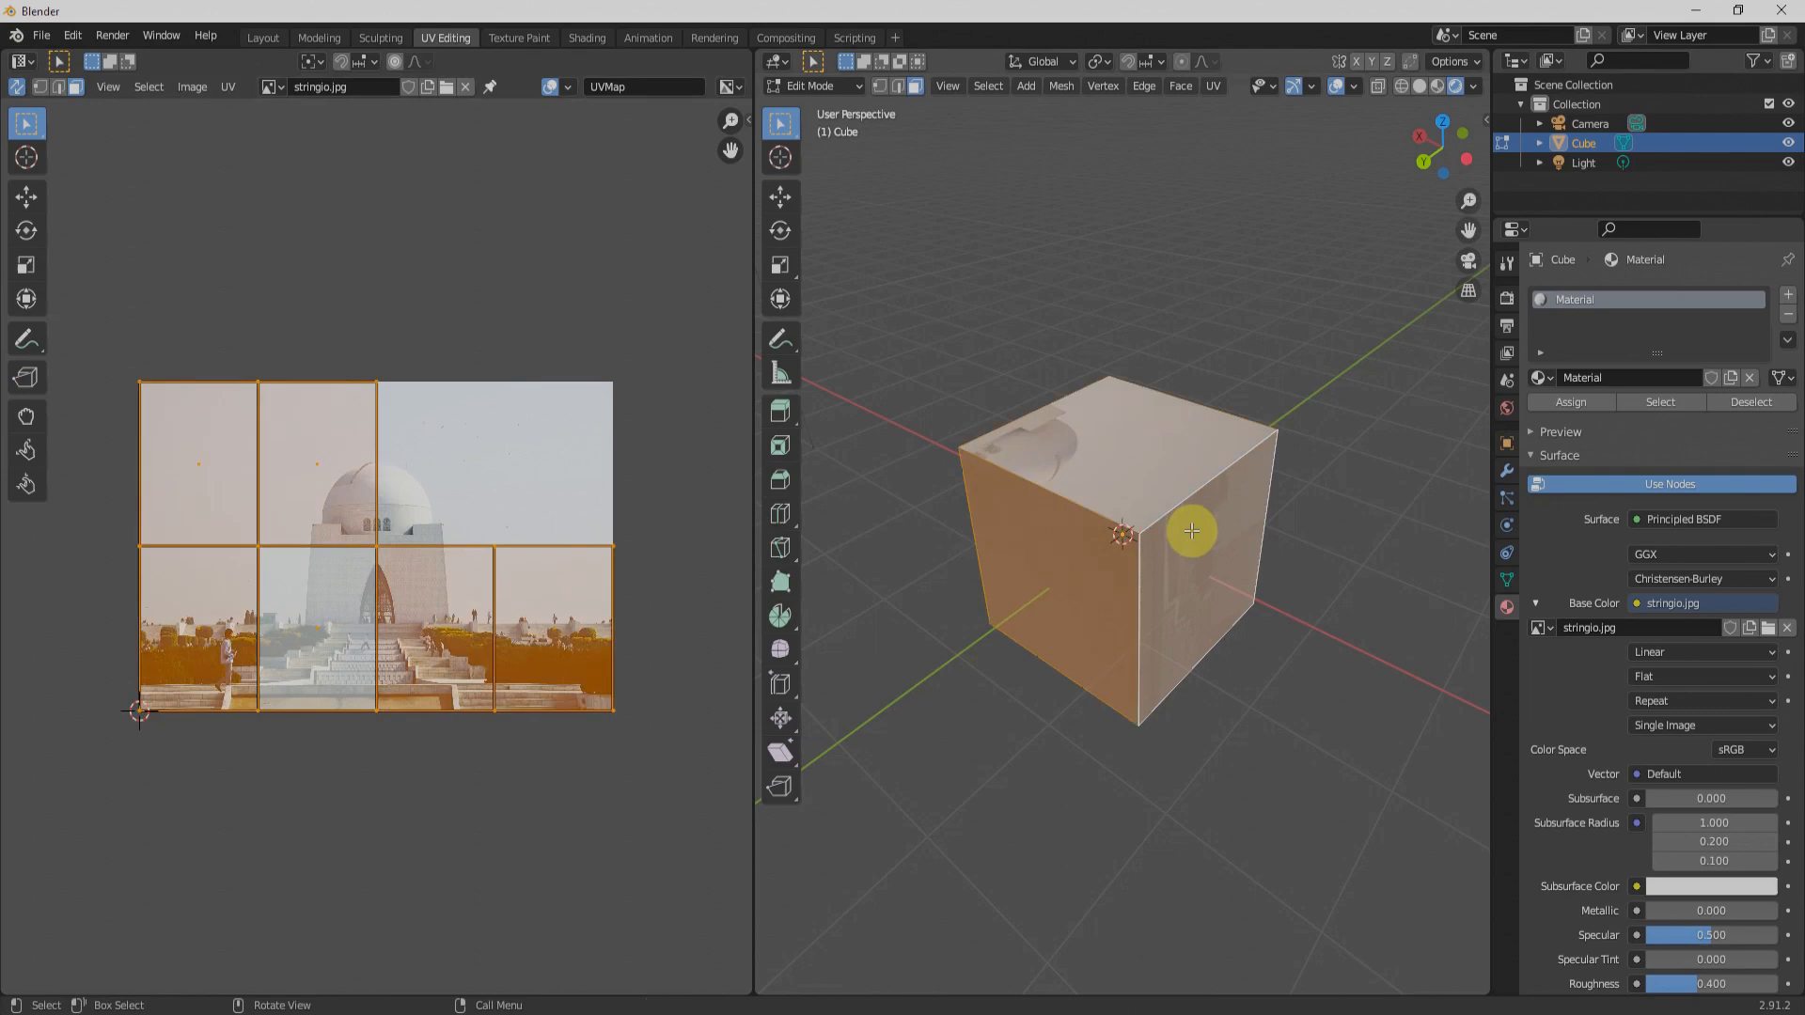
key(u)
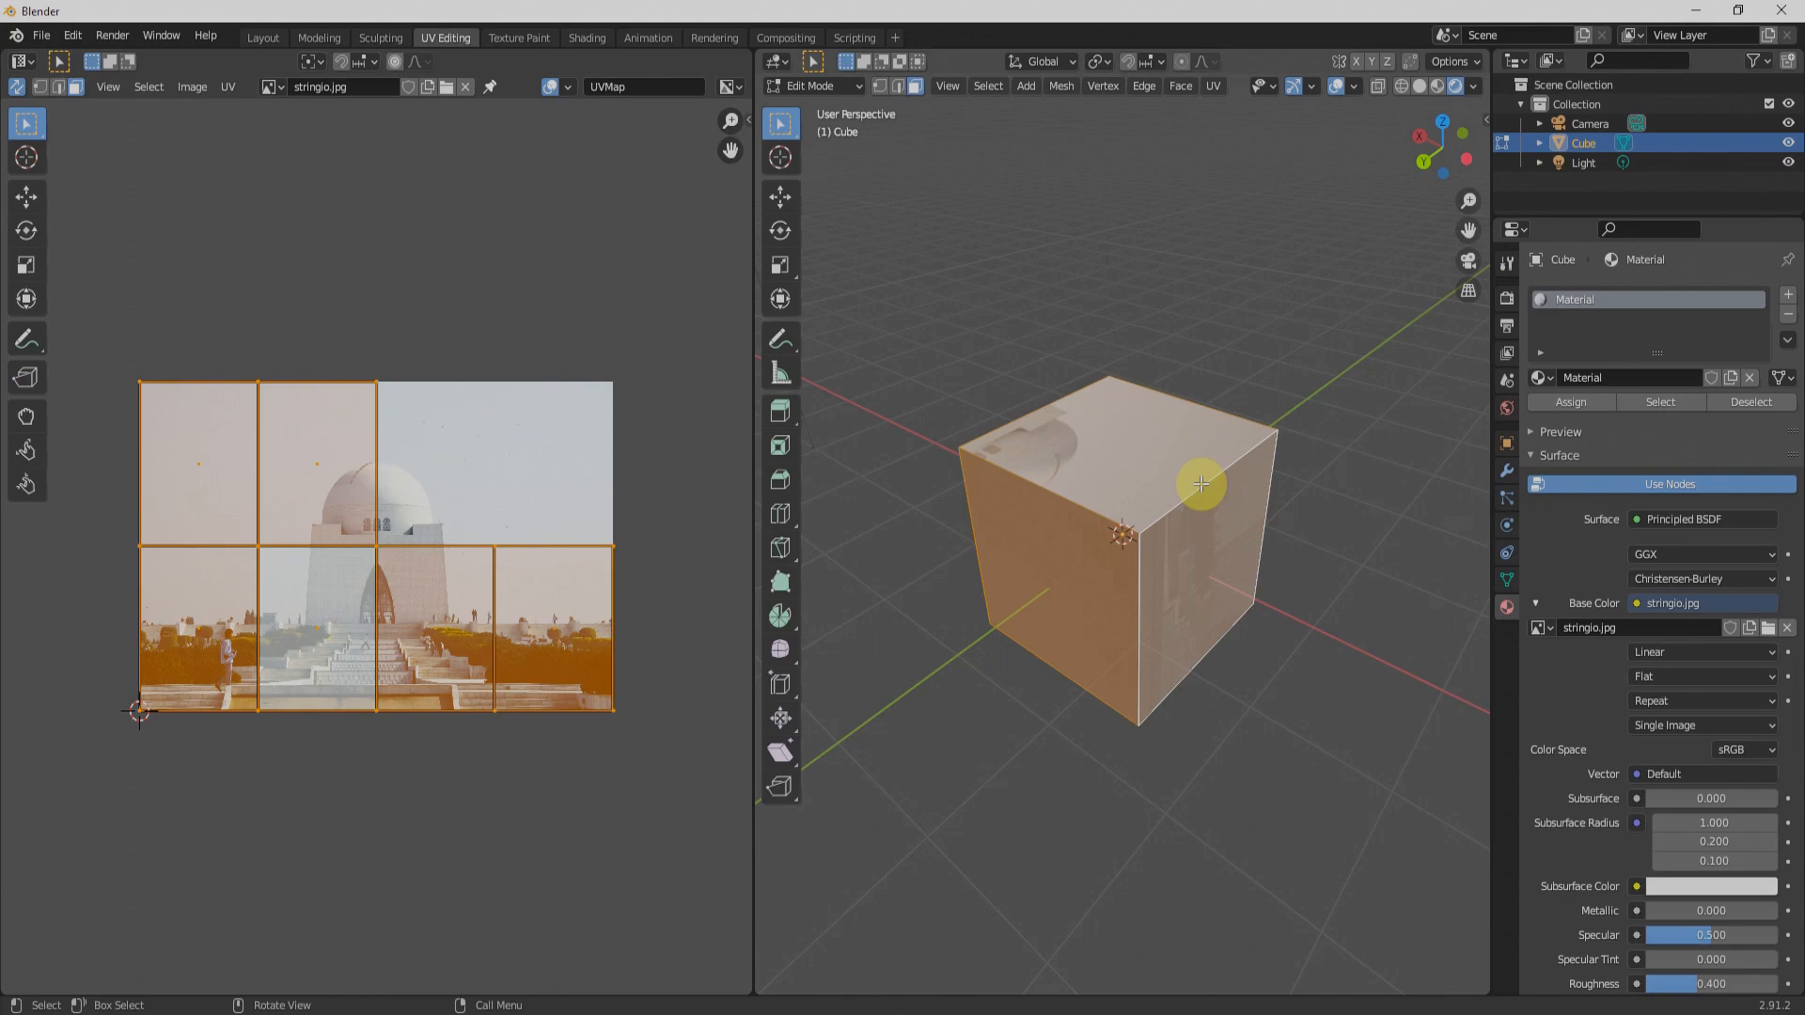
key(u)
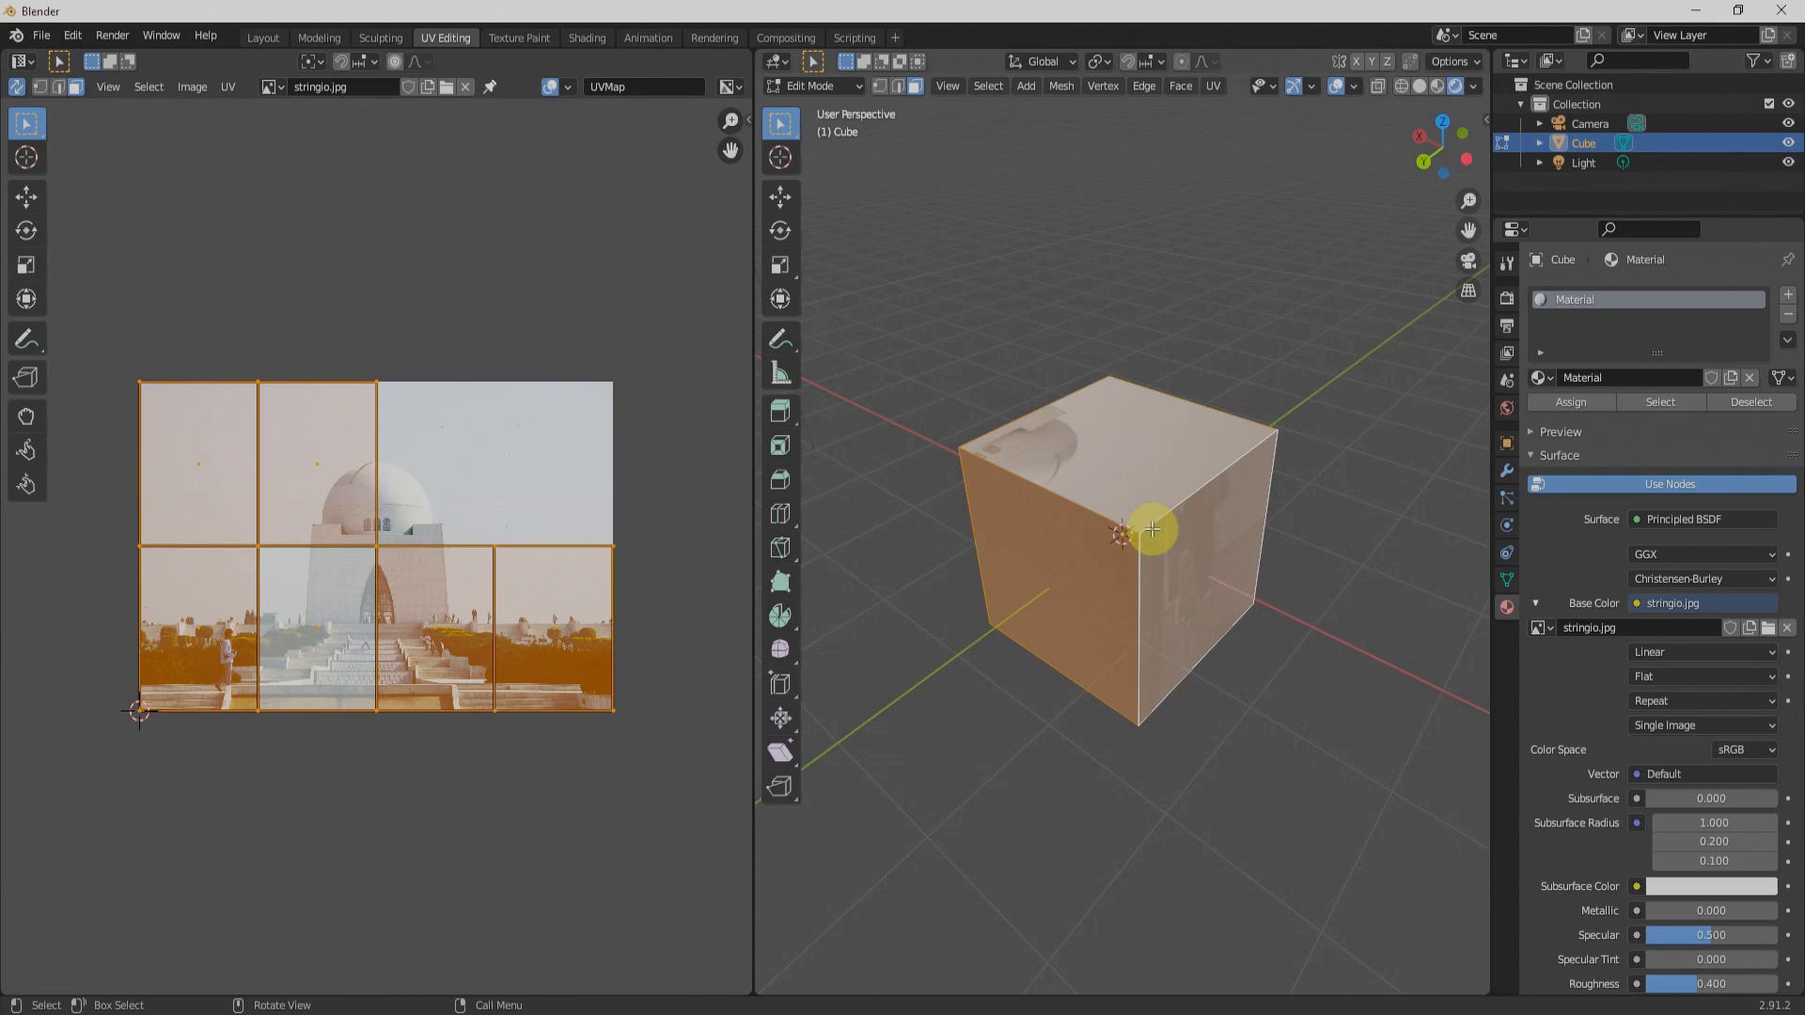
key(u)
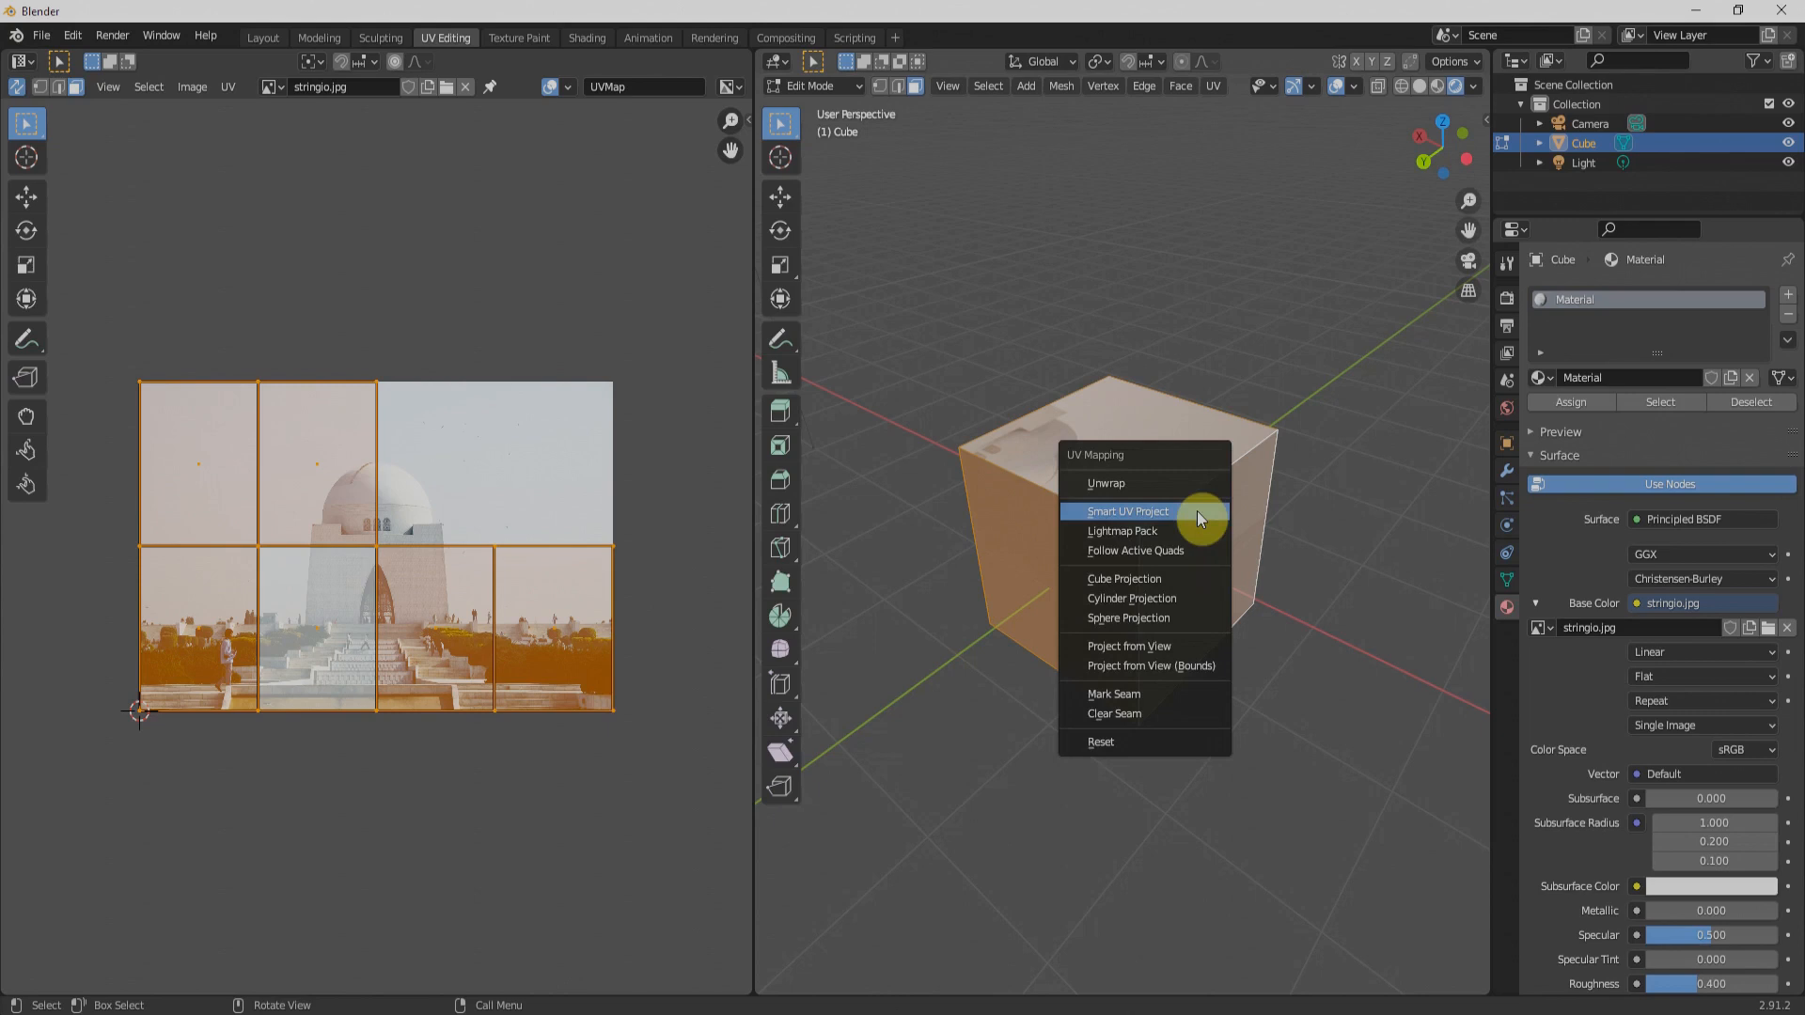
click(1149, 579)
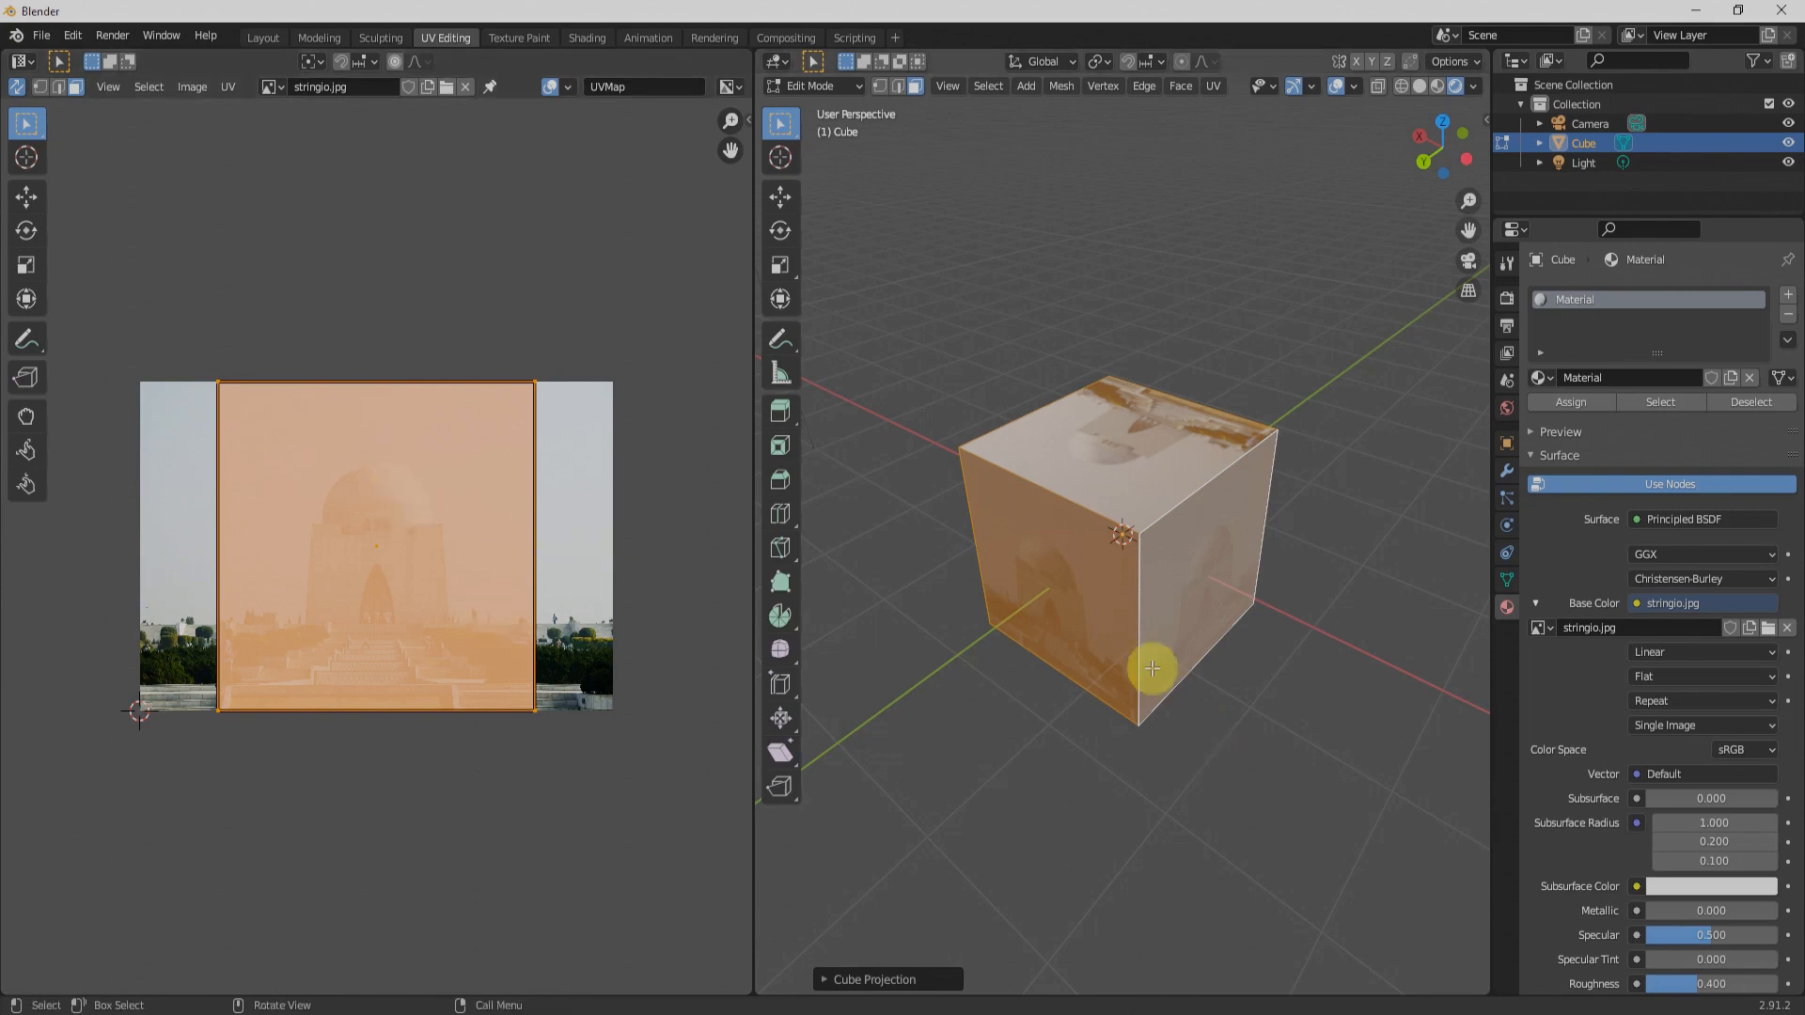
Step: Select the cube's two visible side faces and its top face one by one to inspect their UV placement
click(1181, 587)
click(1149, 454)
click(1060, 565)
click(1132, 467)
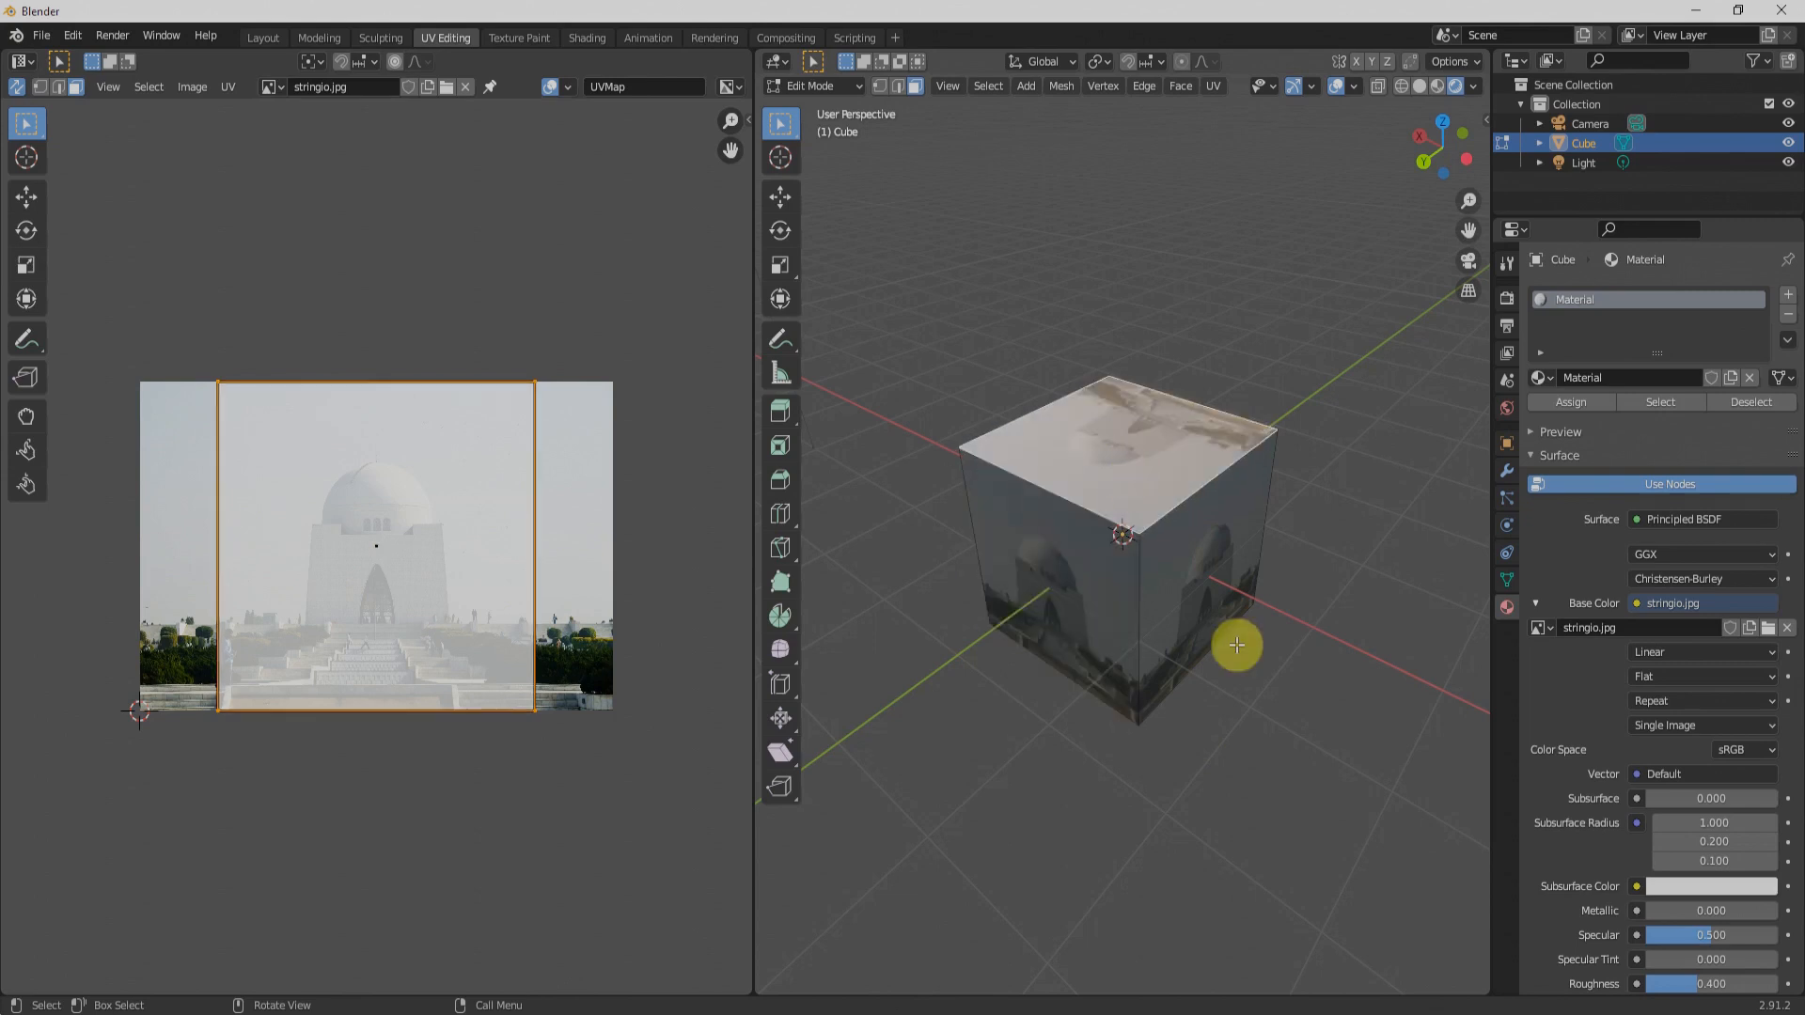
Step: Select all faces and scale their overlapping UV square down to about half size
key(a)
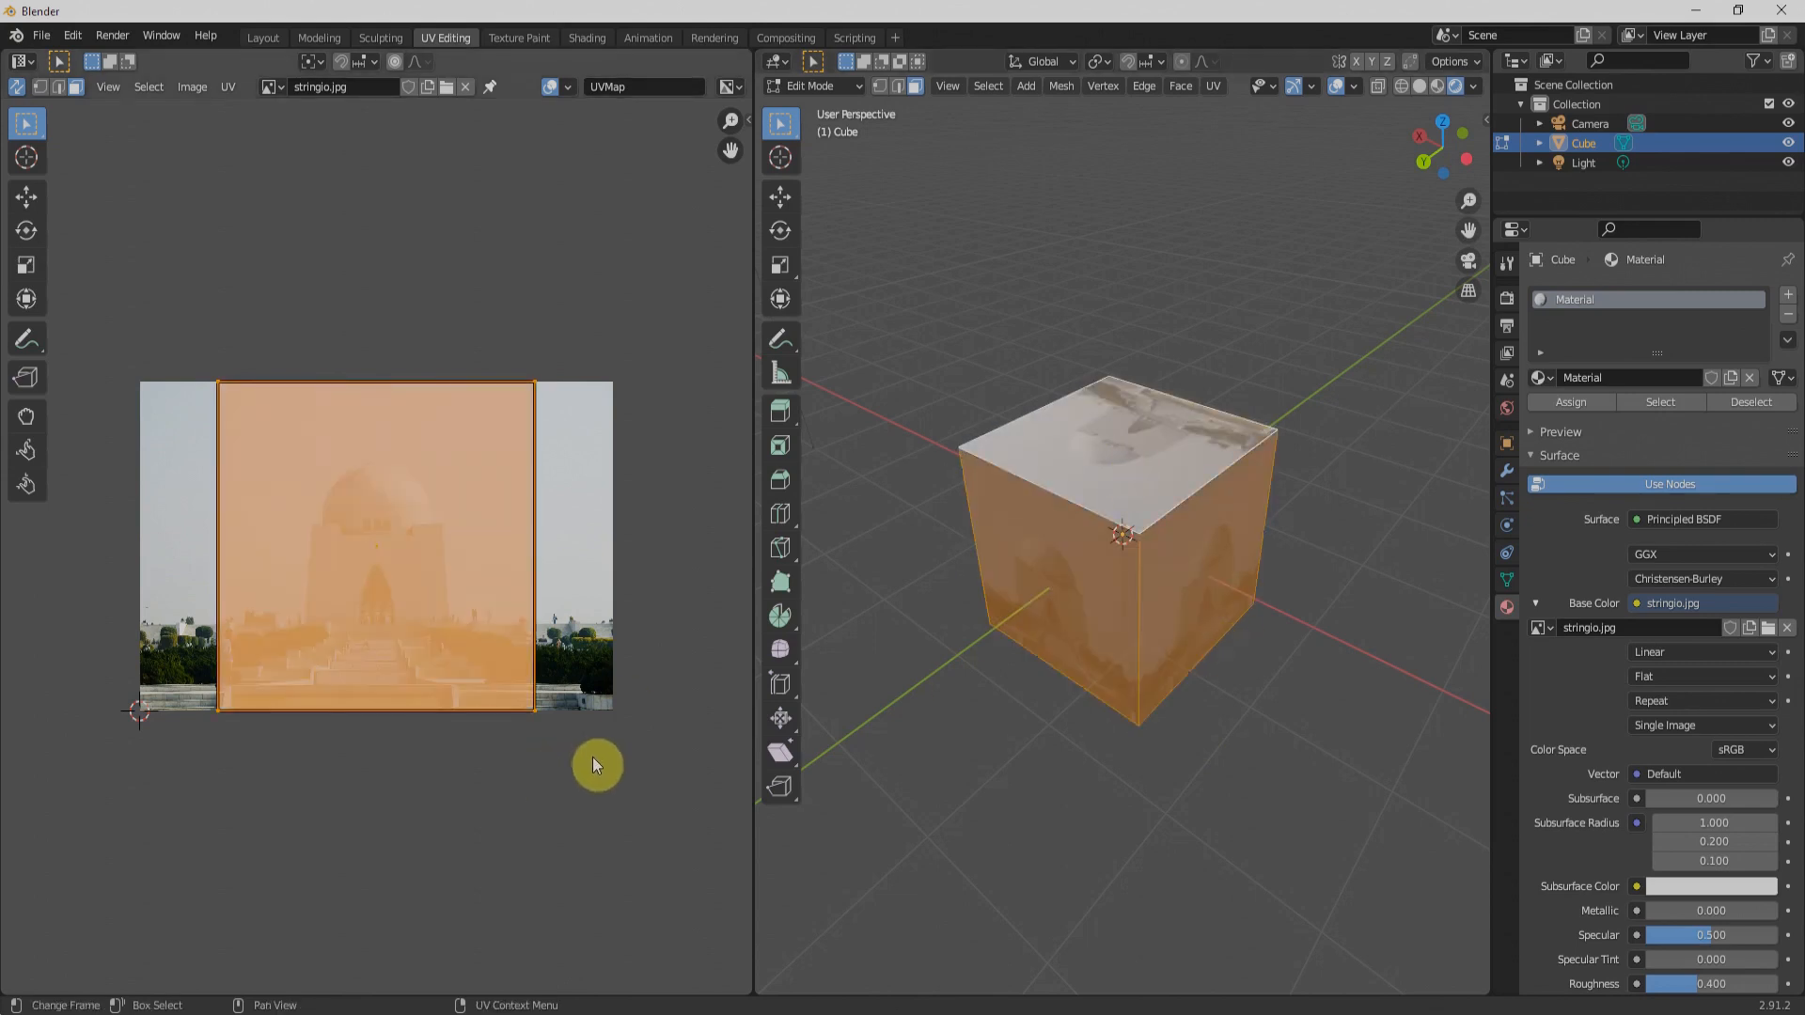
key(s)
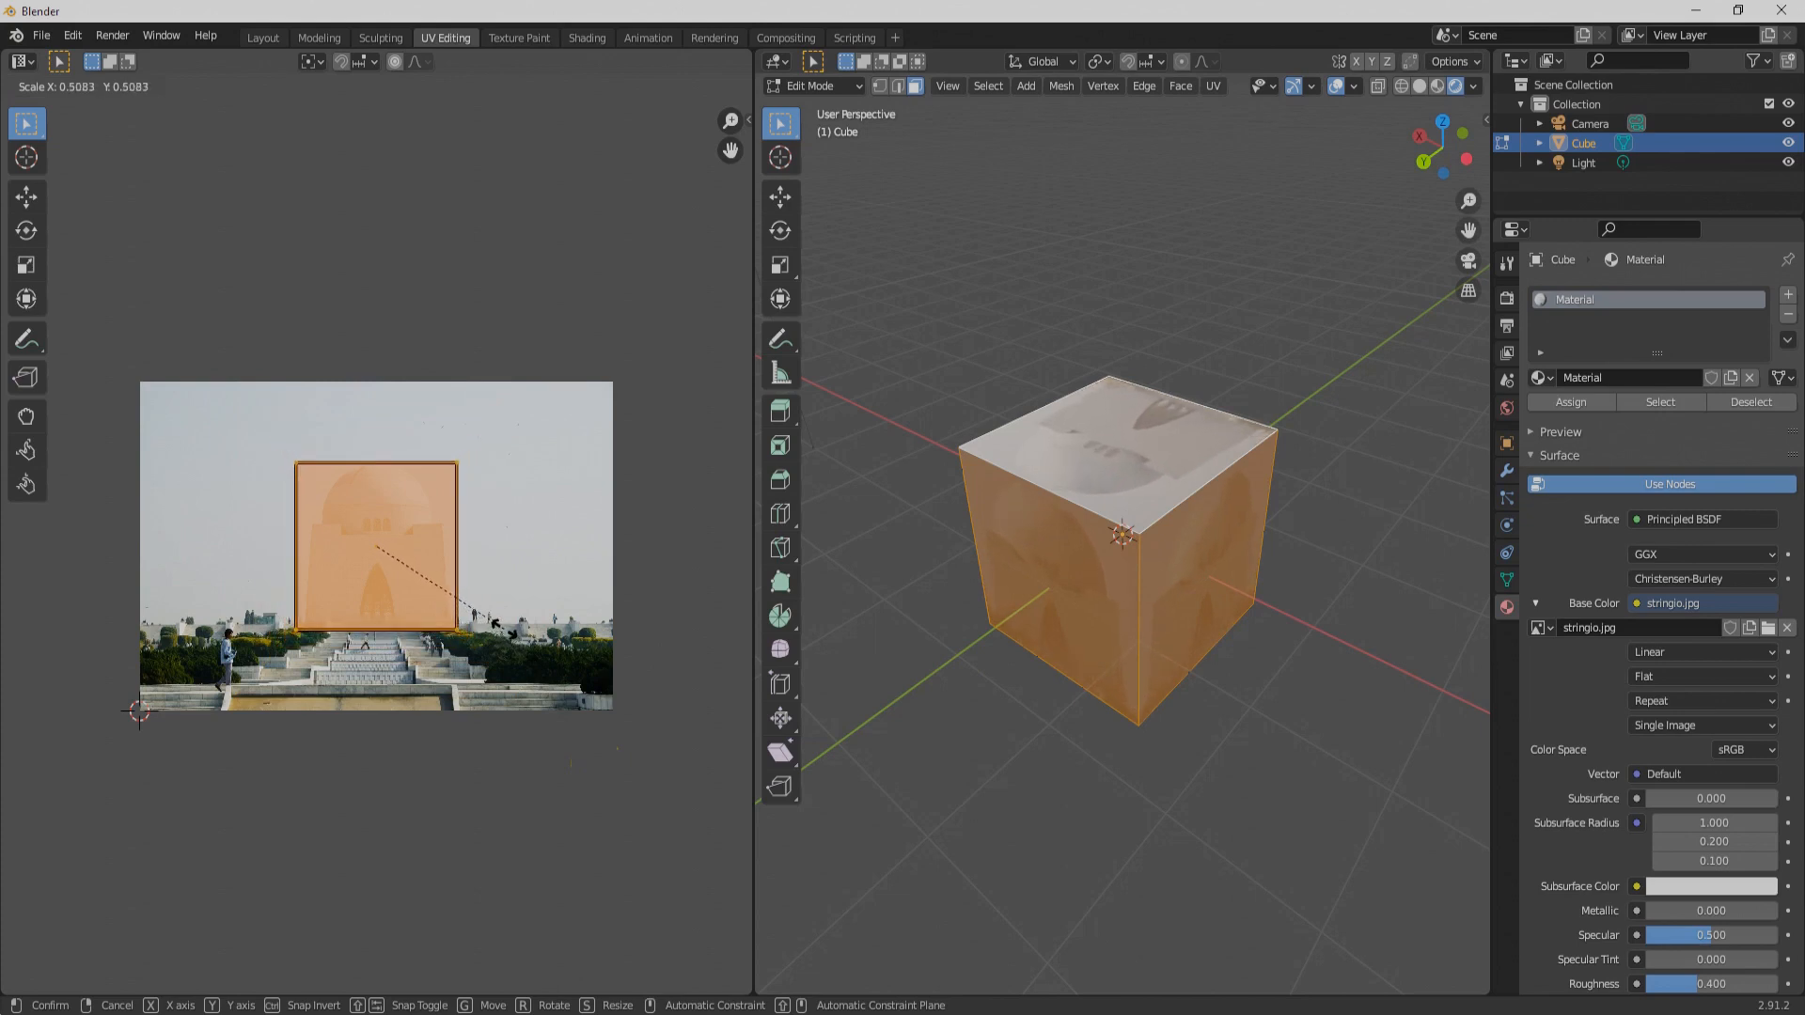
click(503, 625)
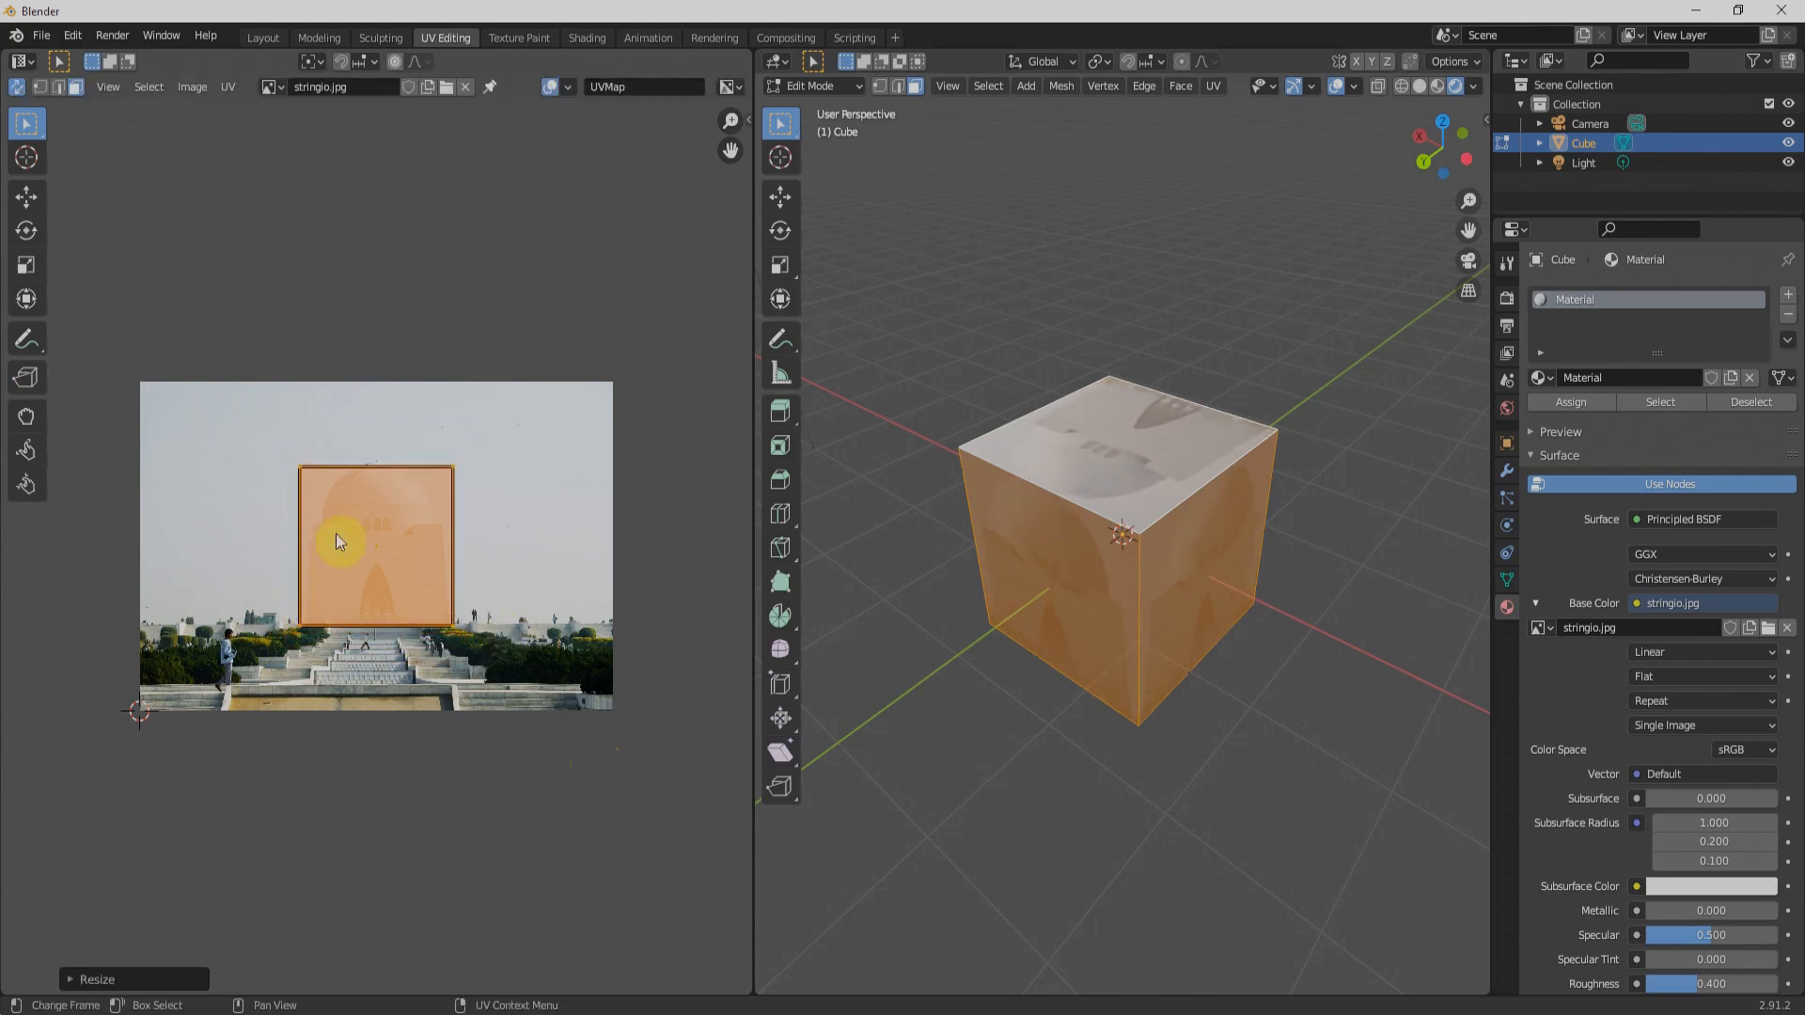
Step: Reposition and slightly enlarge the overlapping UV square so it frames the building's dome and arched doorway
key(g)
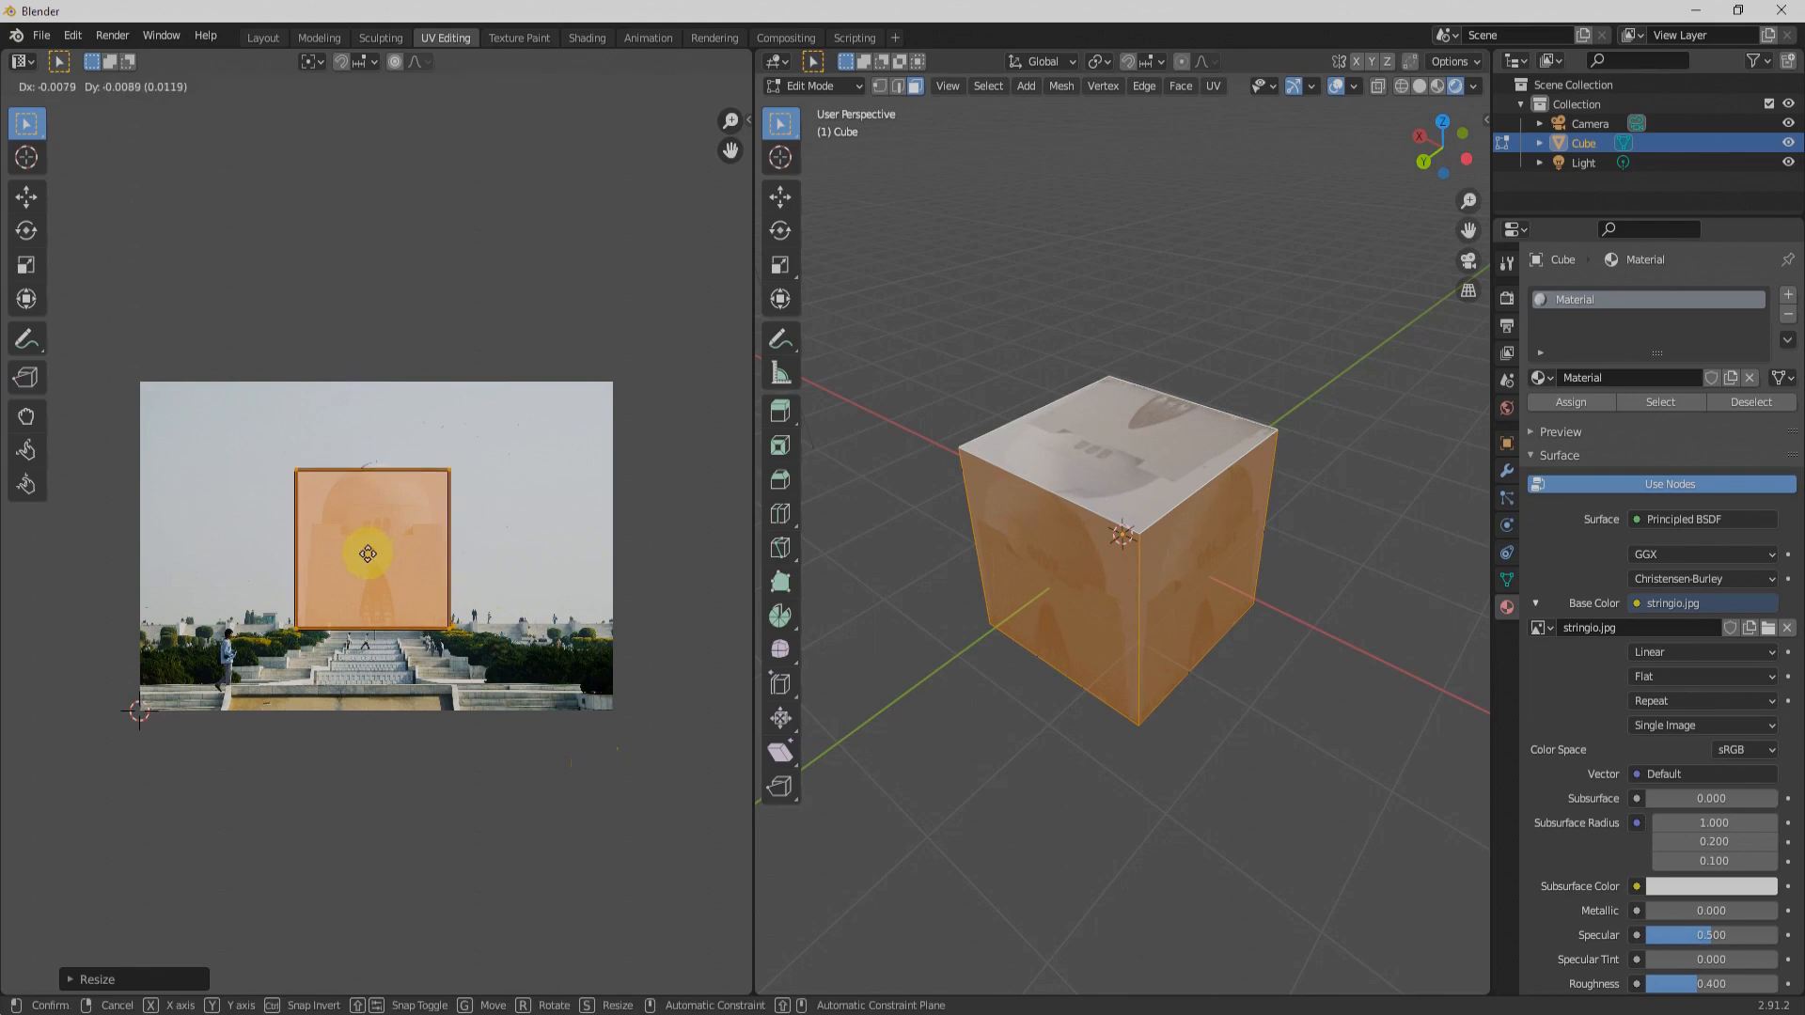
click(373, 556)
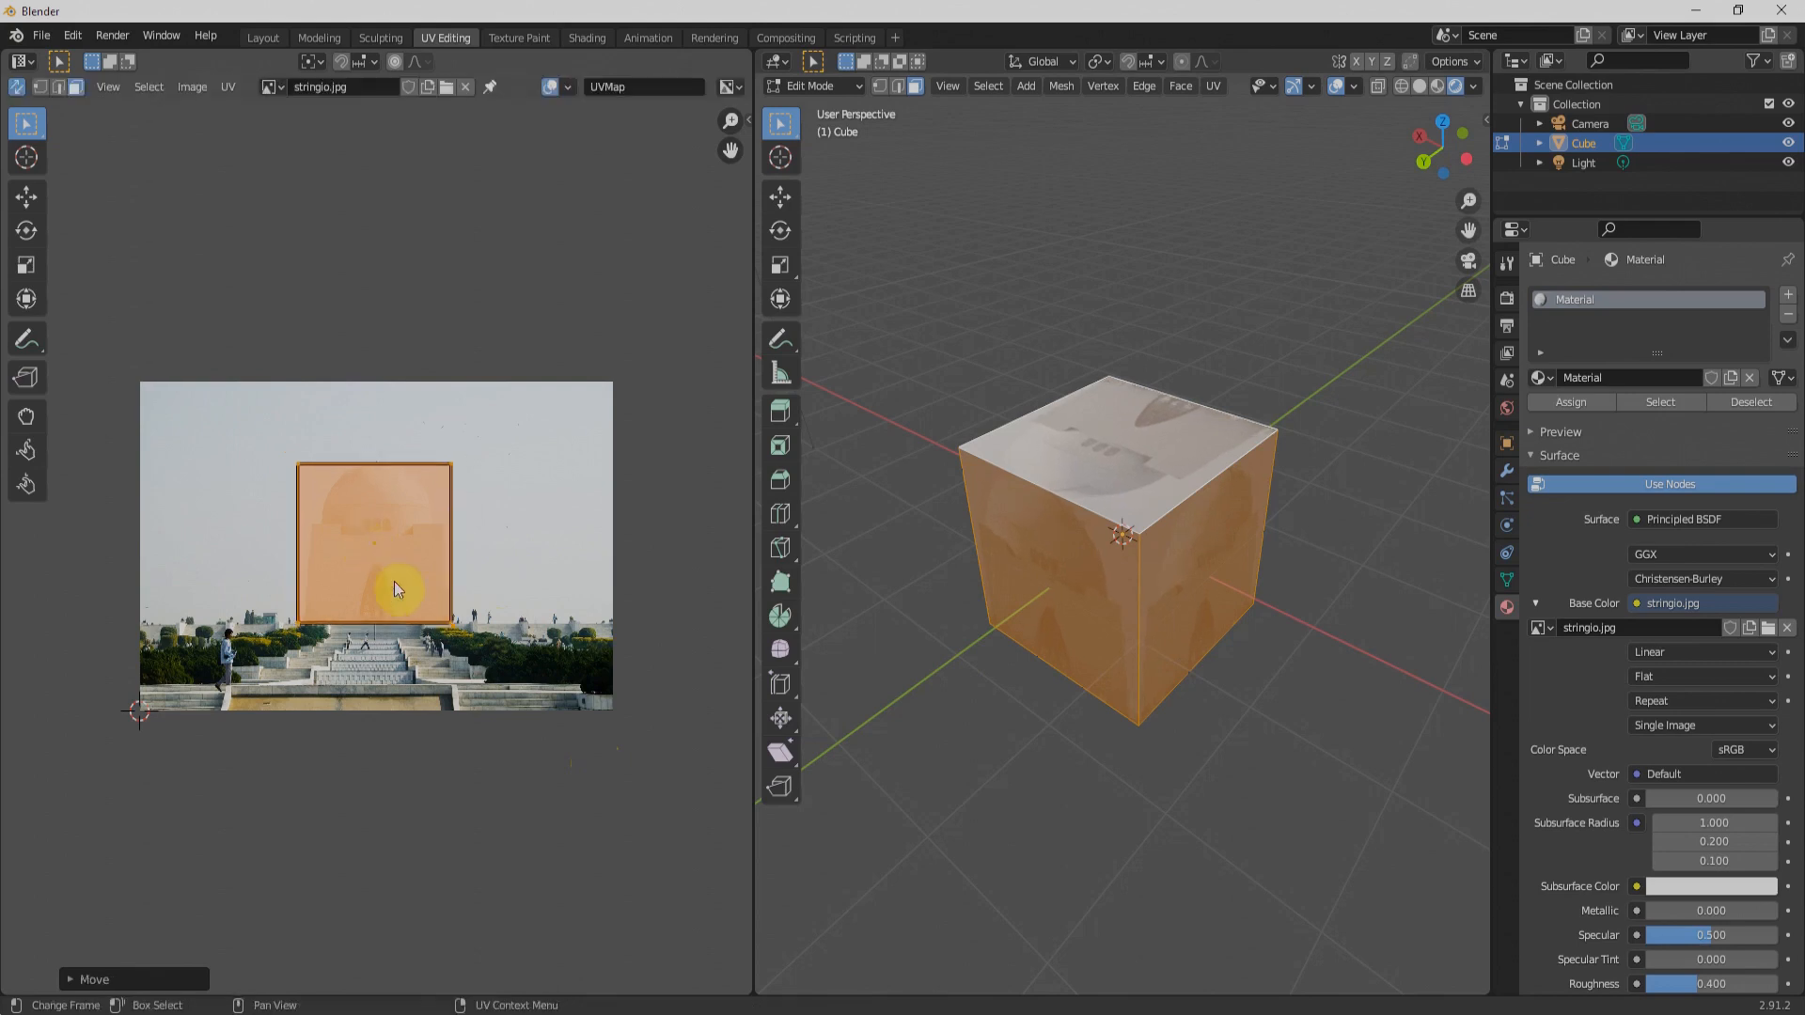
key(s)
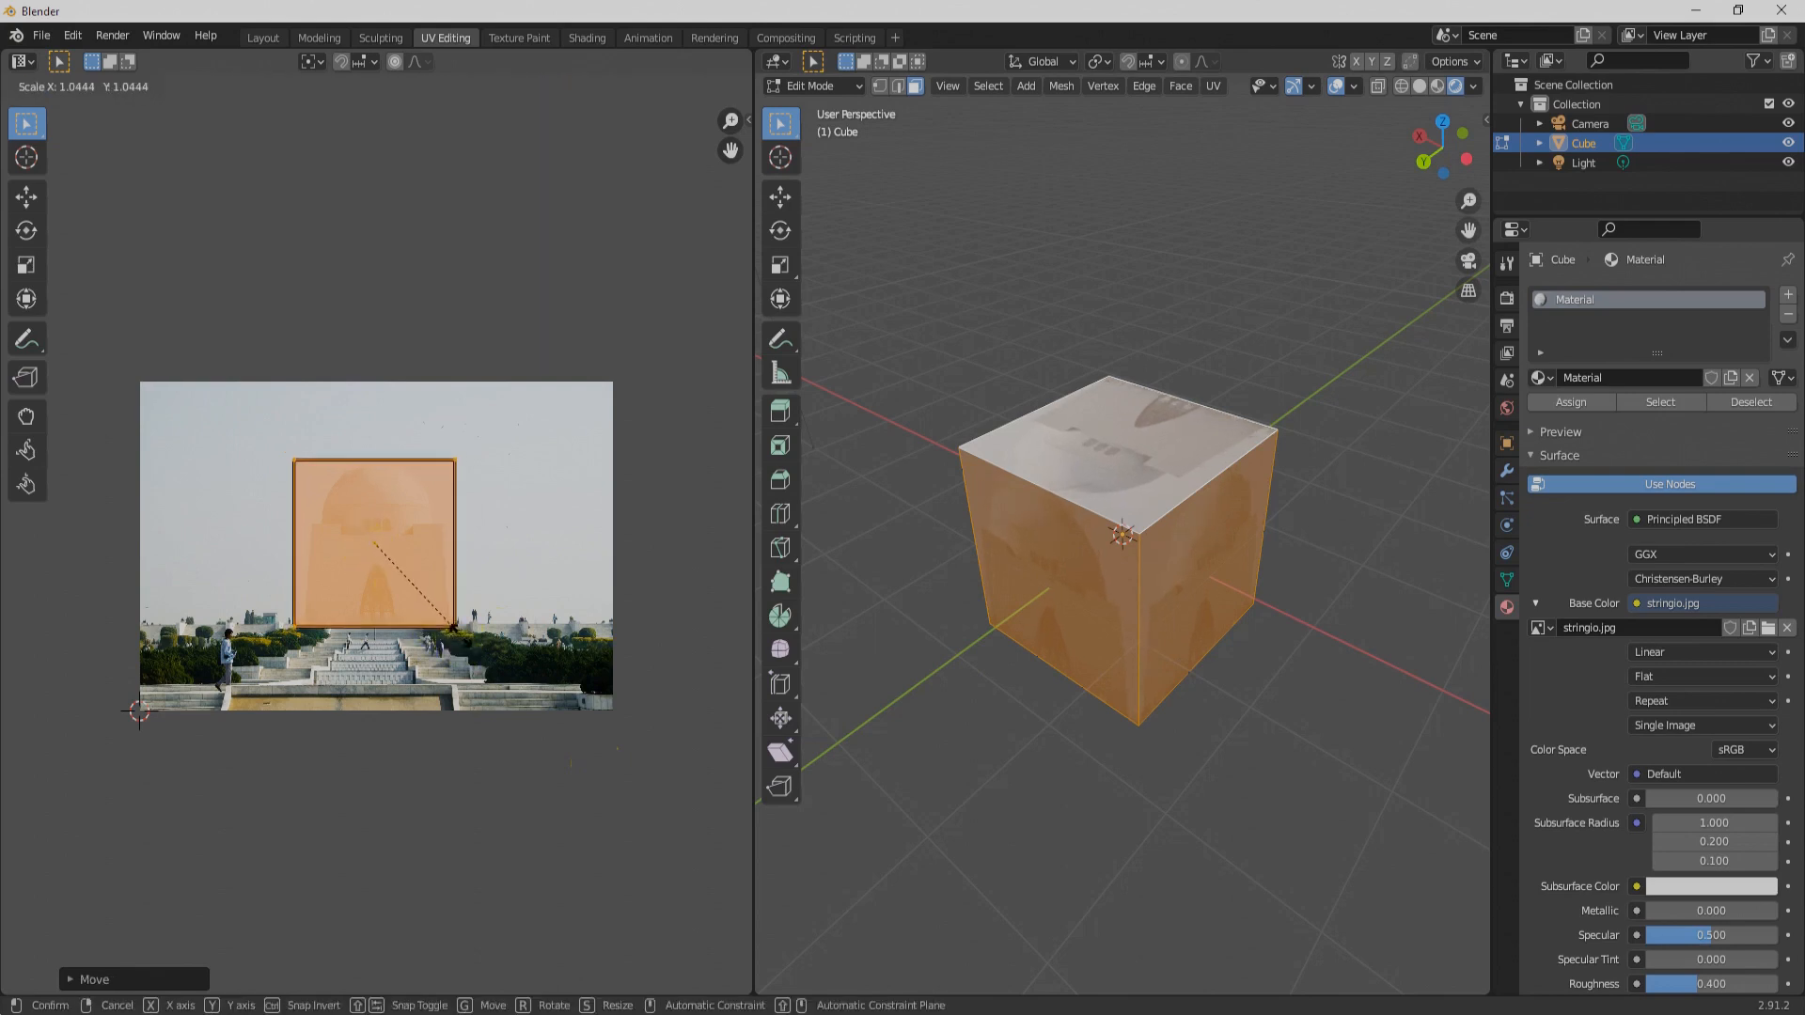
click(436, 606)
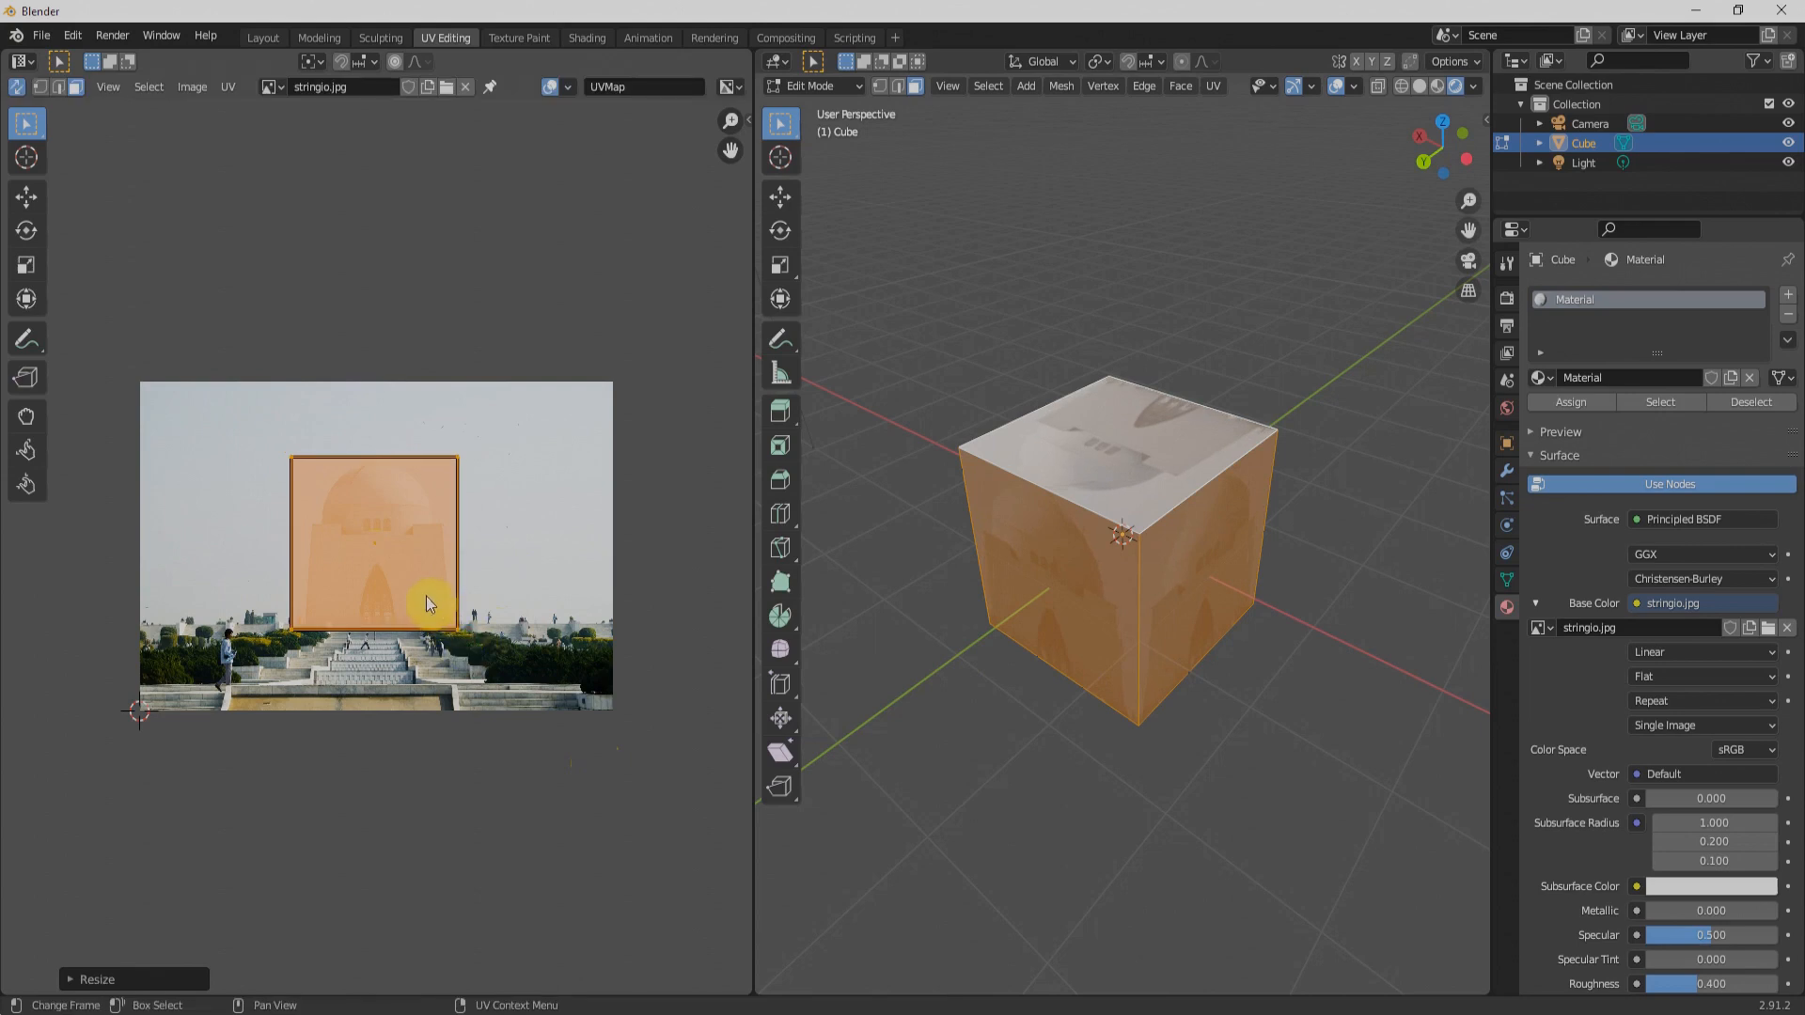
key(g)
click(431, 592)
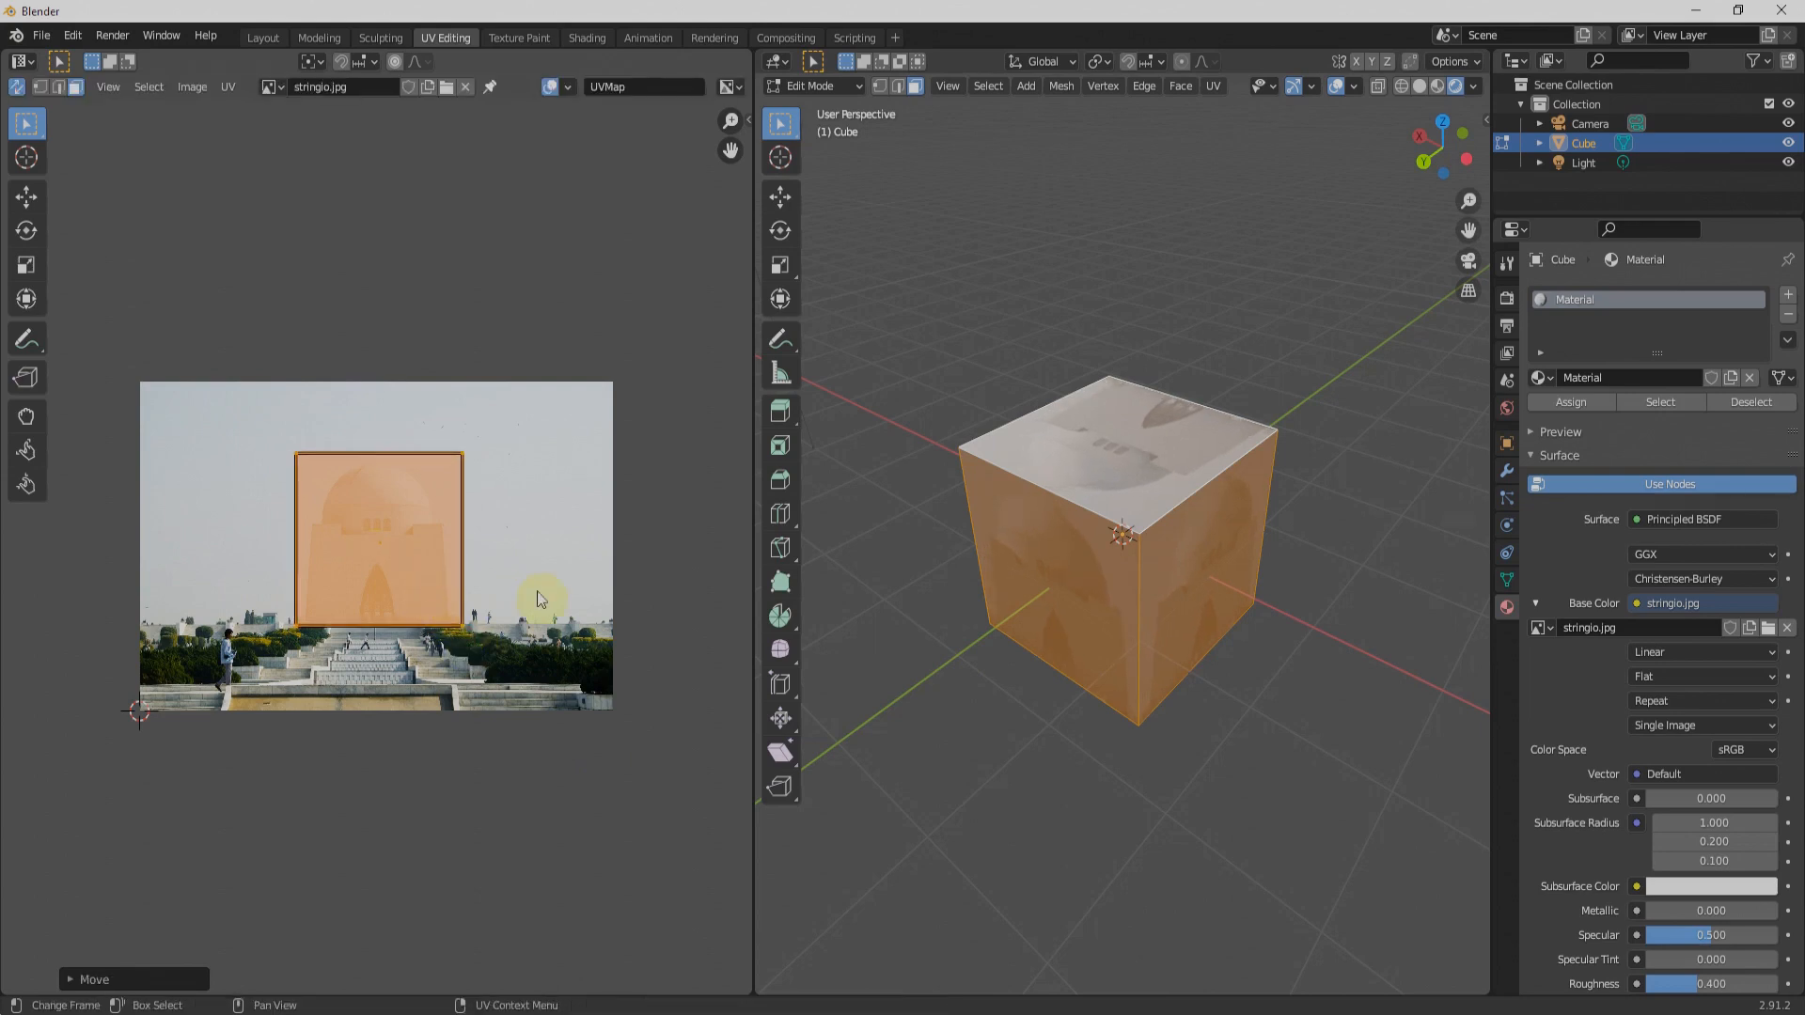
Step: Try scaling the UV square along Y, and narrow it along X to about 0.89
key(y)
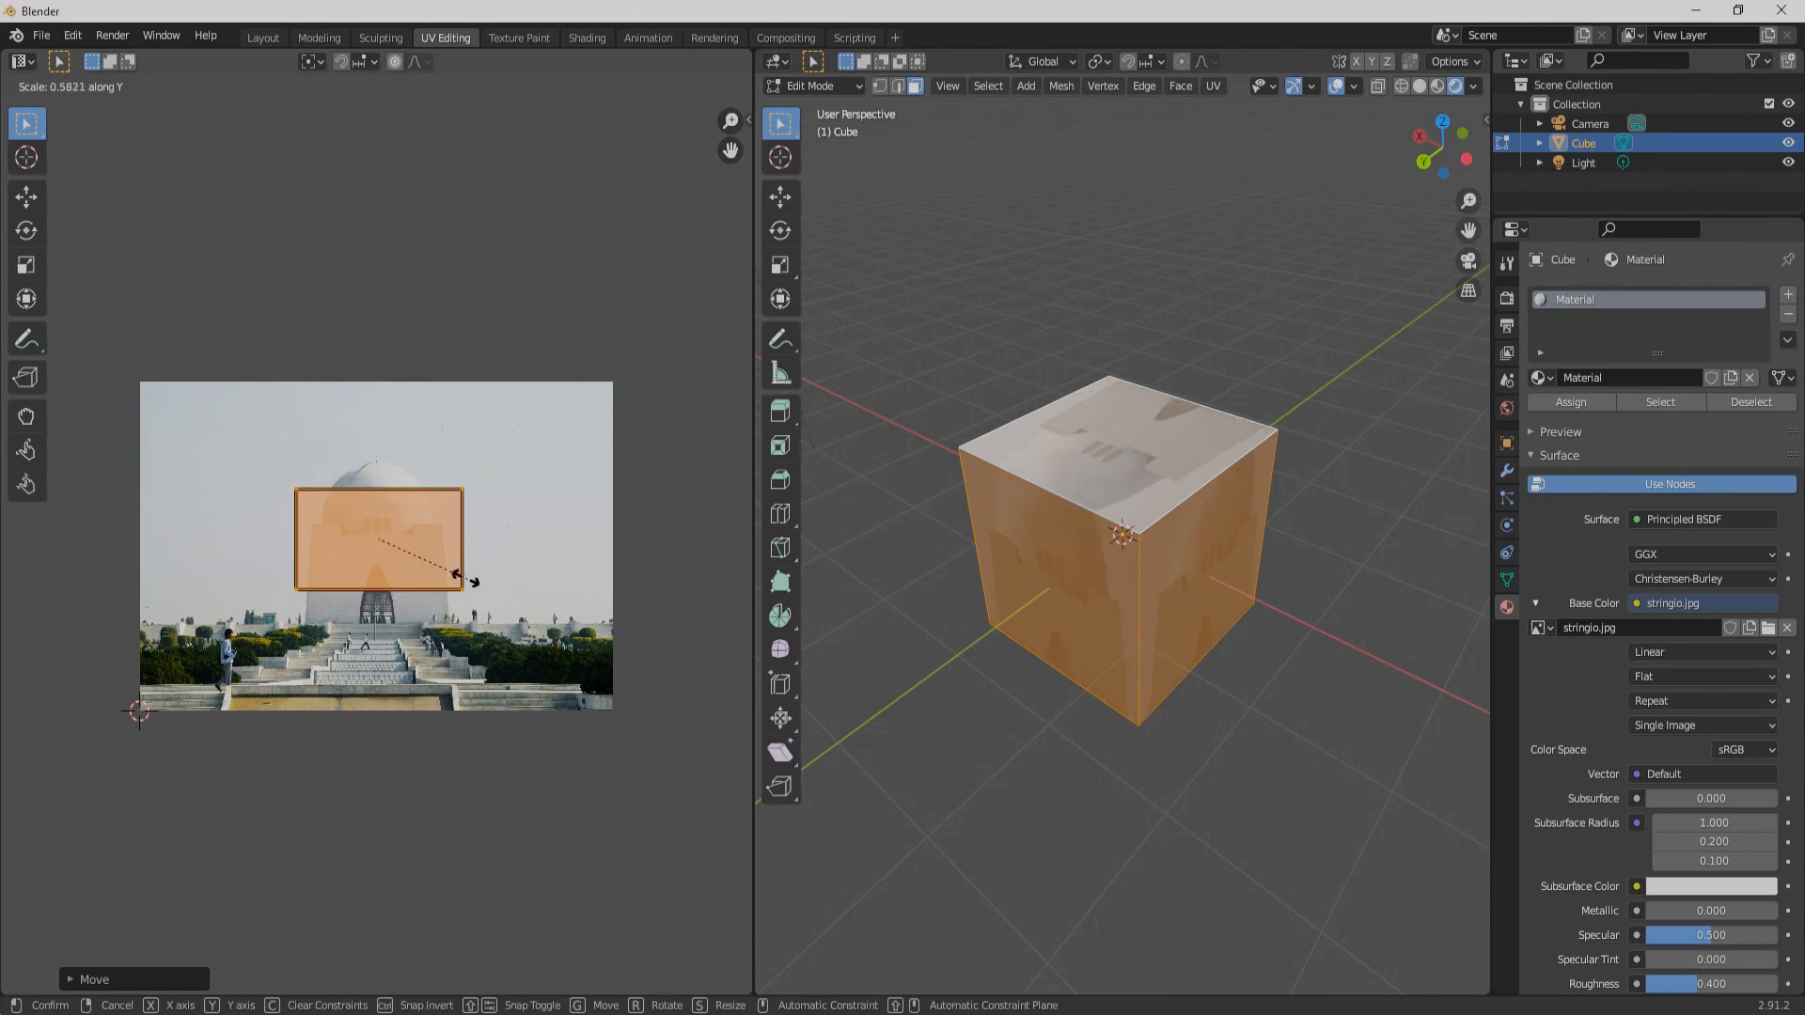
click(448, 583)
key(s)
key(x)
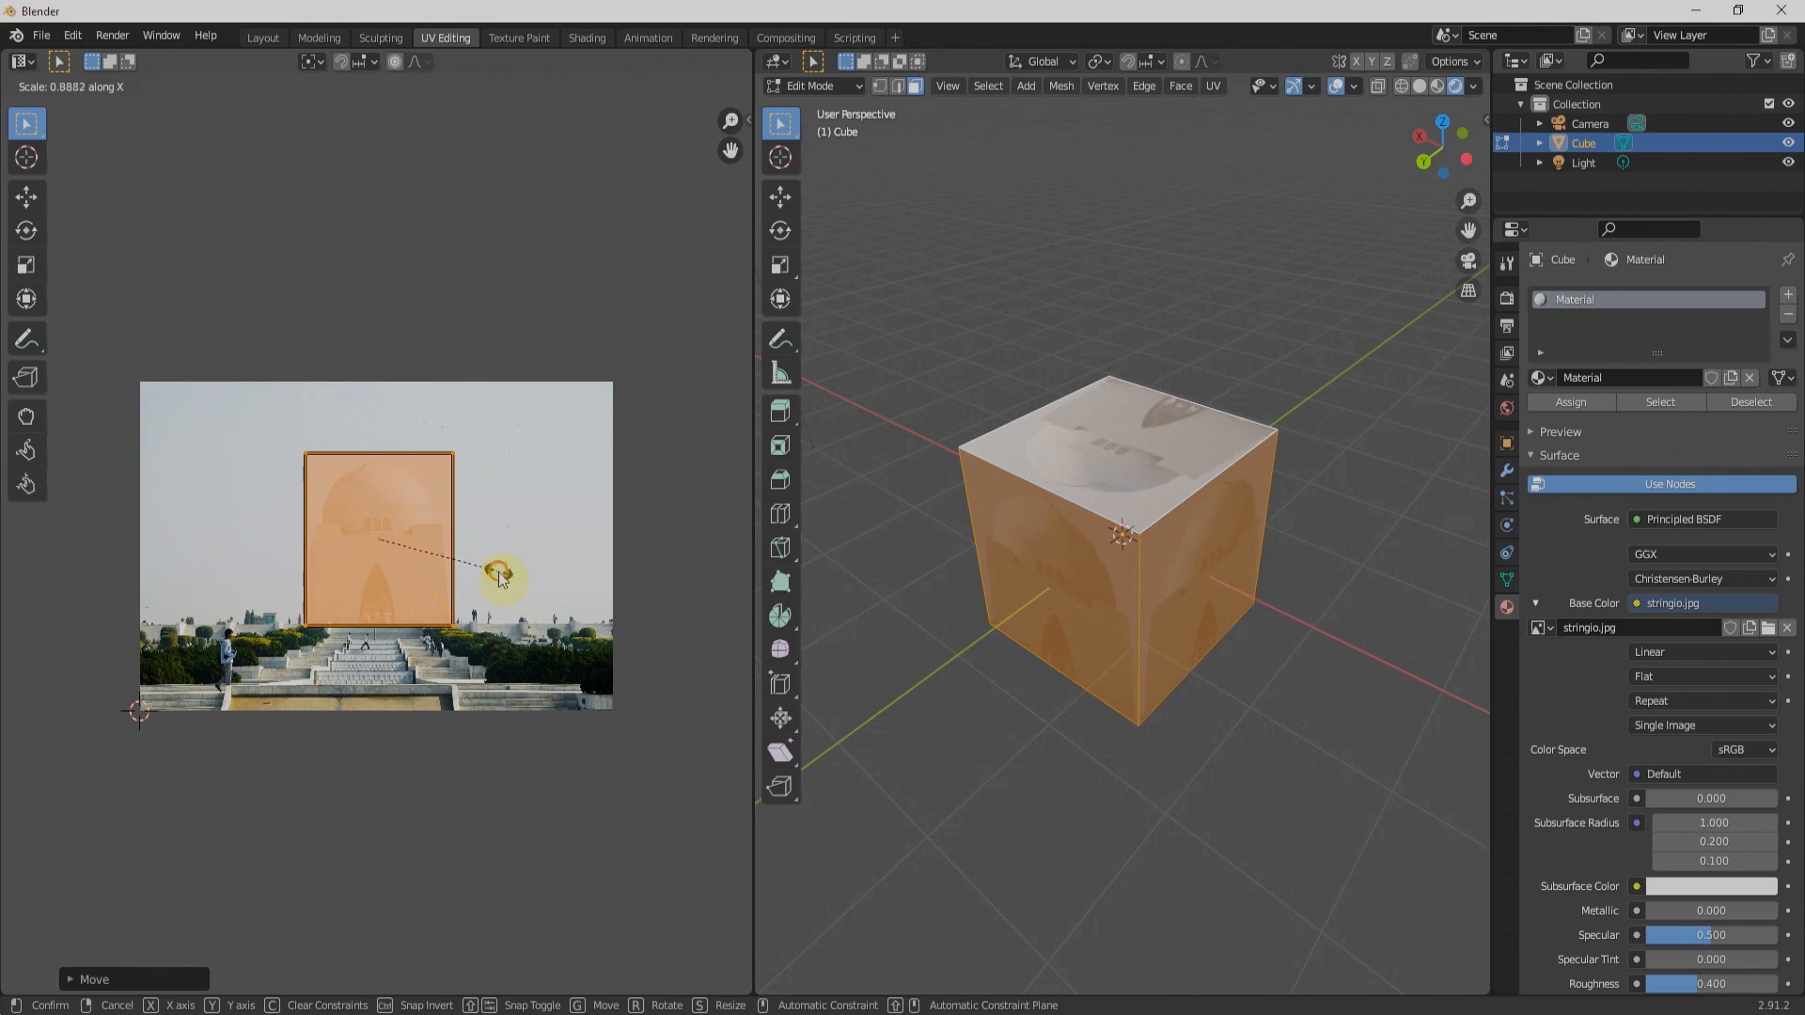
click(392, 579)
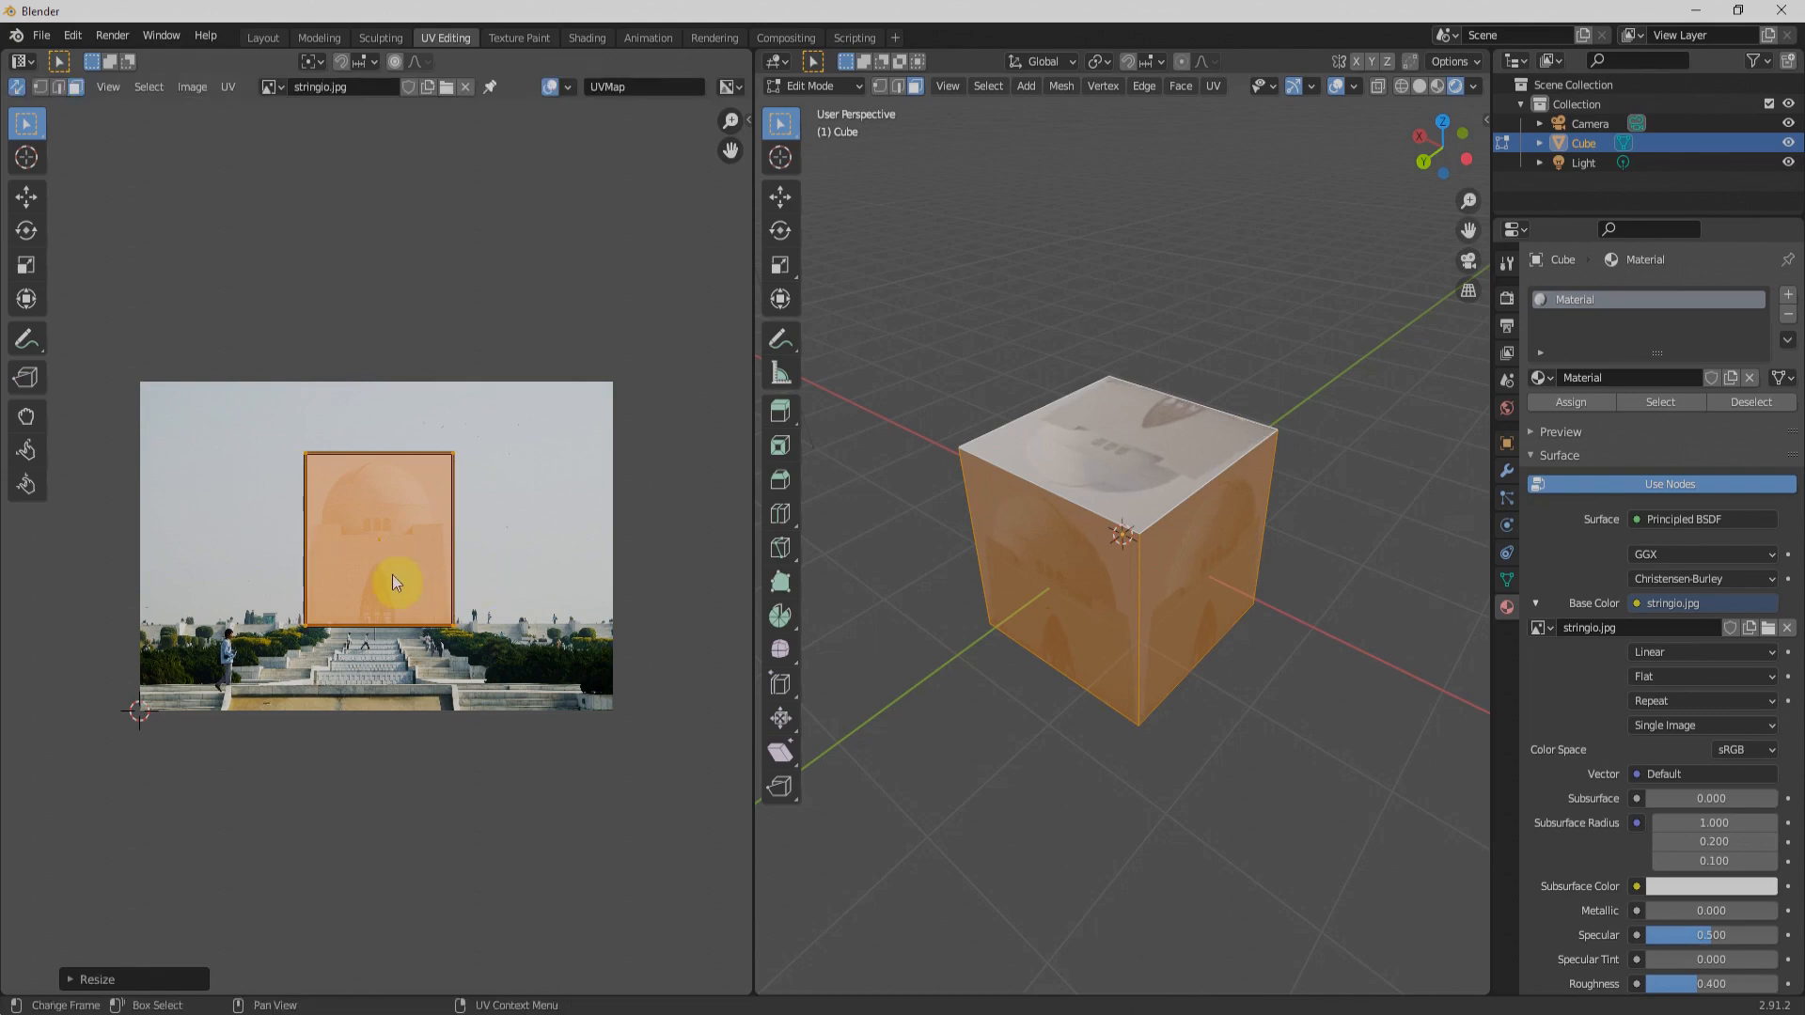
Step: Try stretching the overlapping UV square along Y and along X over the building photo
key(s)
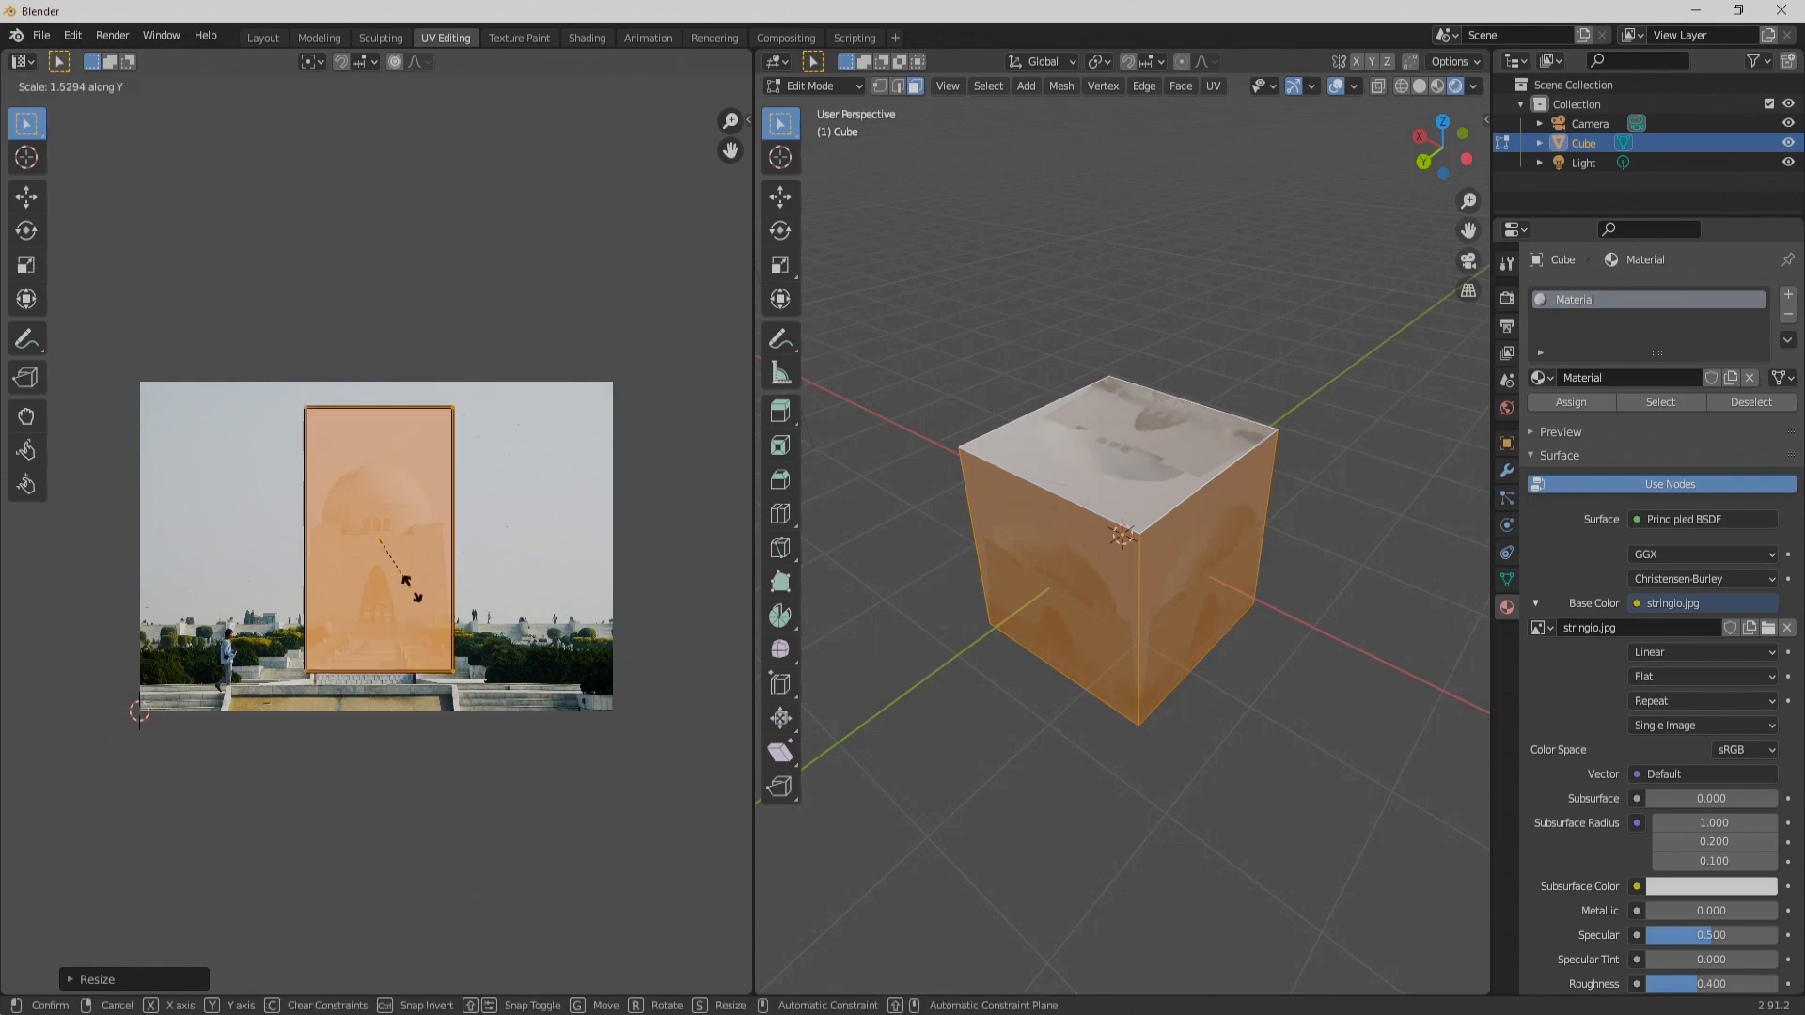
right_click(424, 602)
key(s)
key(x)
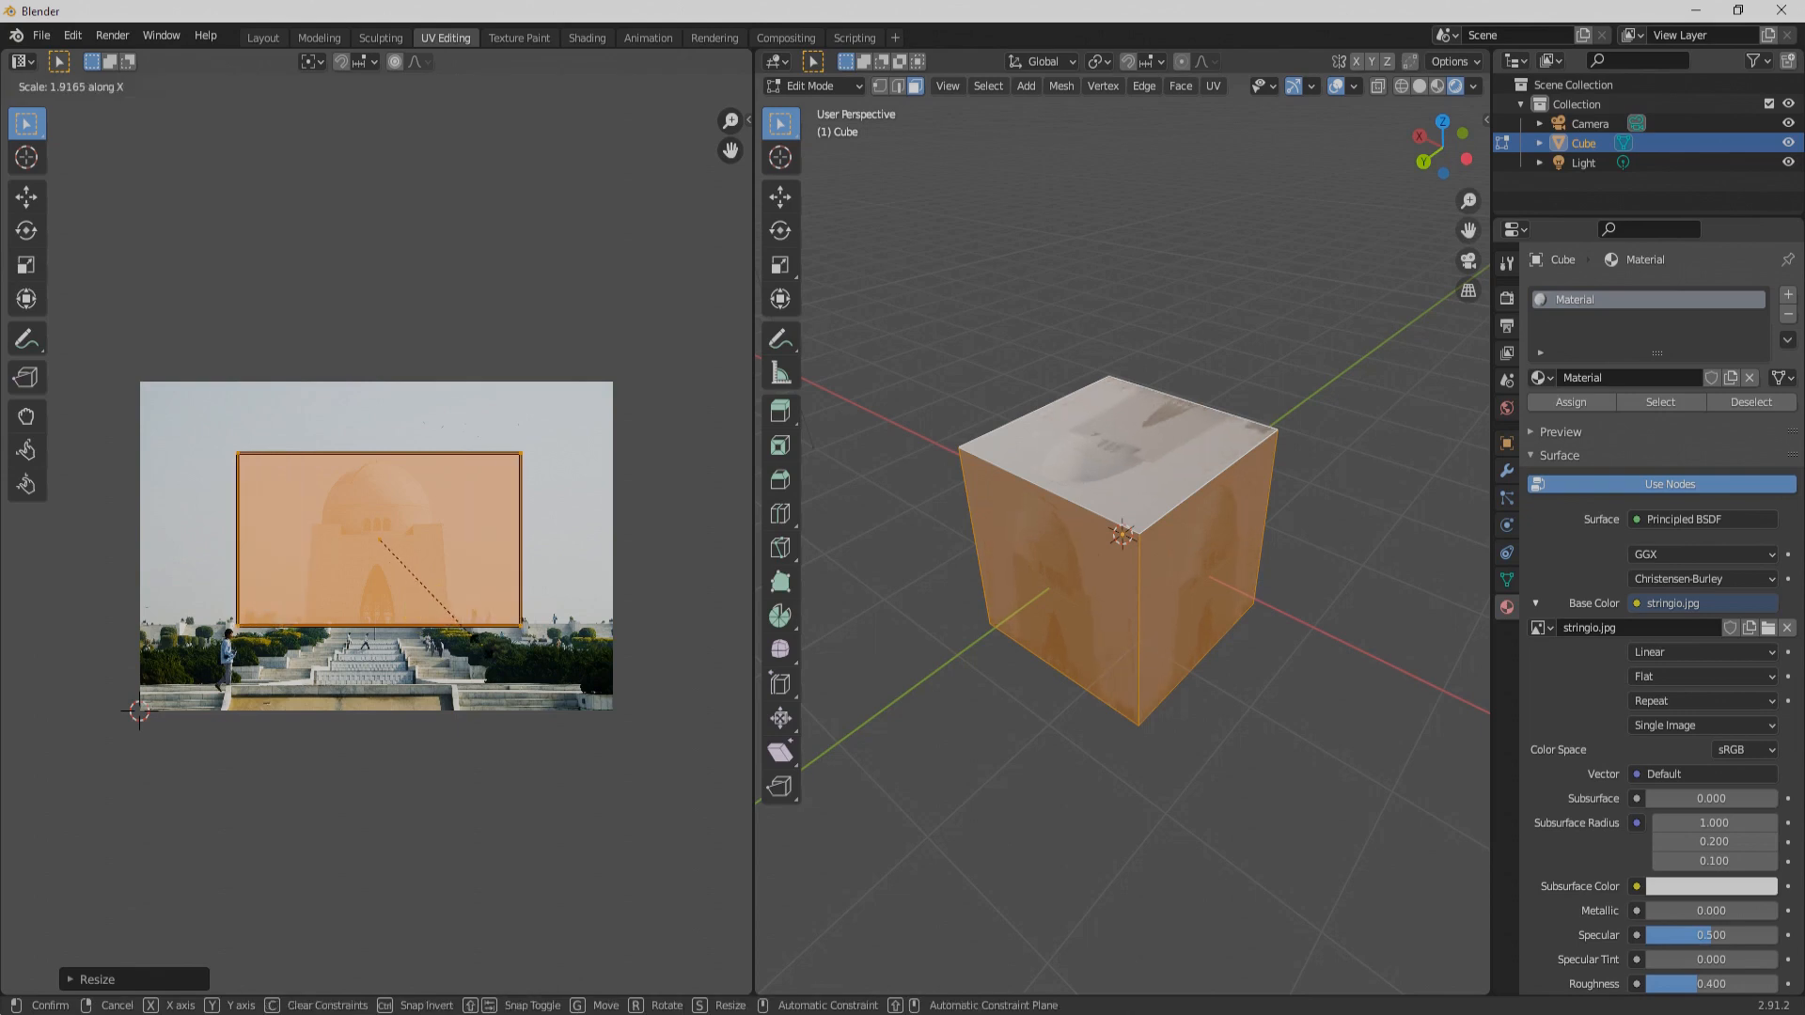
click(322, 574)
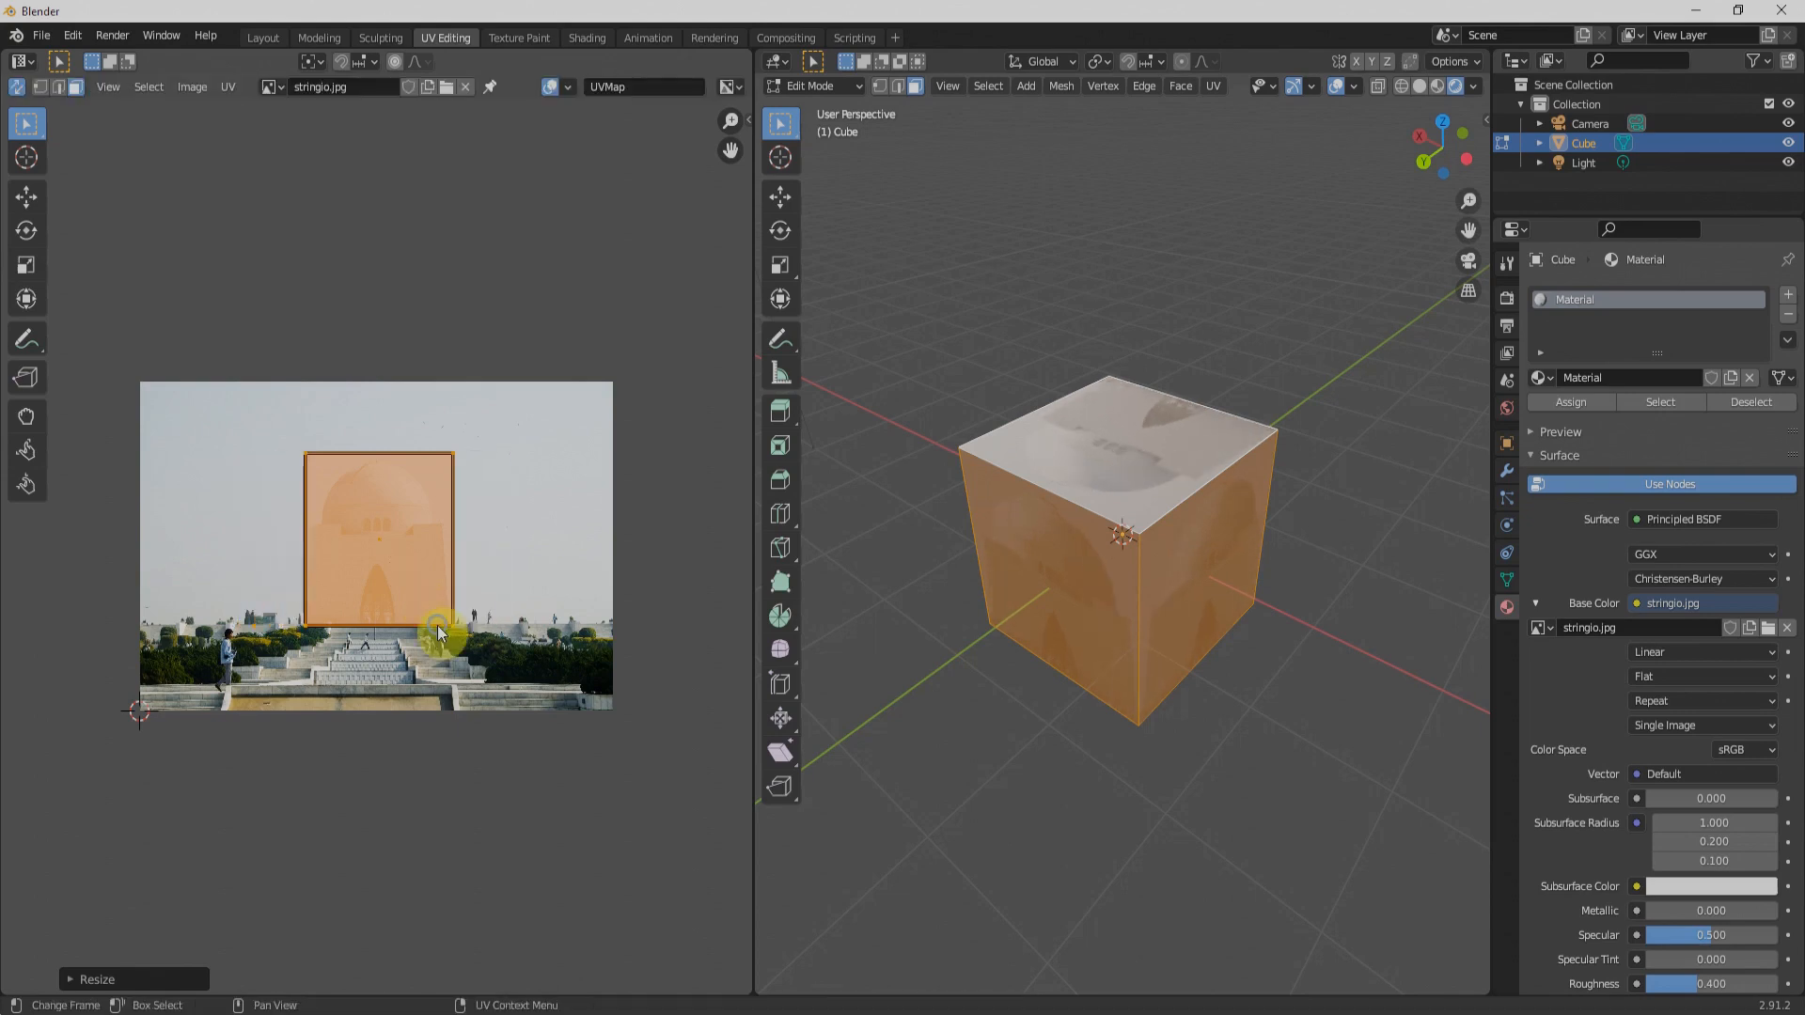
Step: Nudge the overlapping UV square slightly left and up so it is centred on the building
key(g)
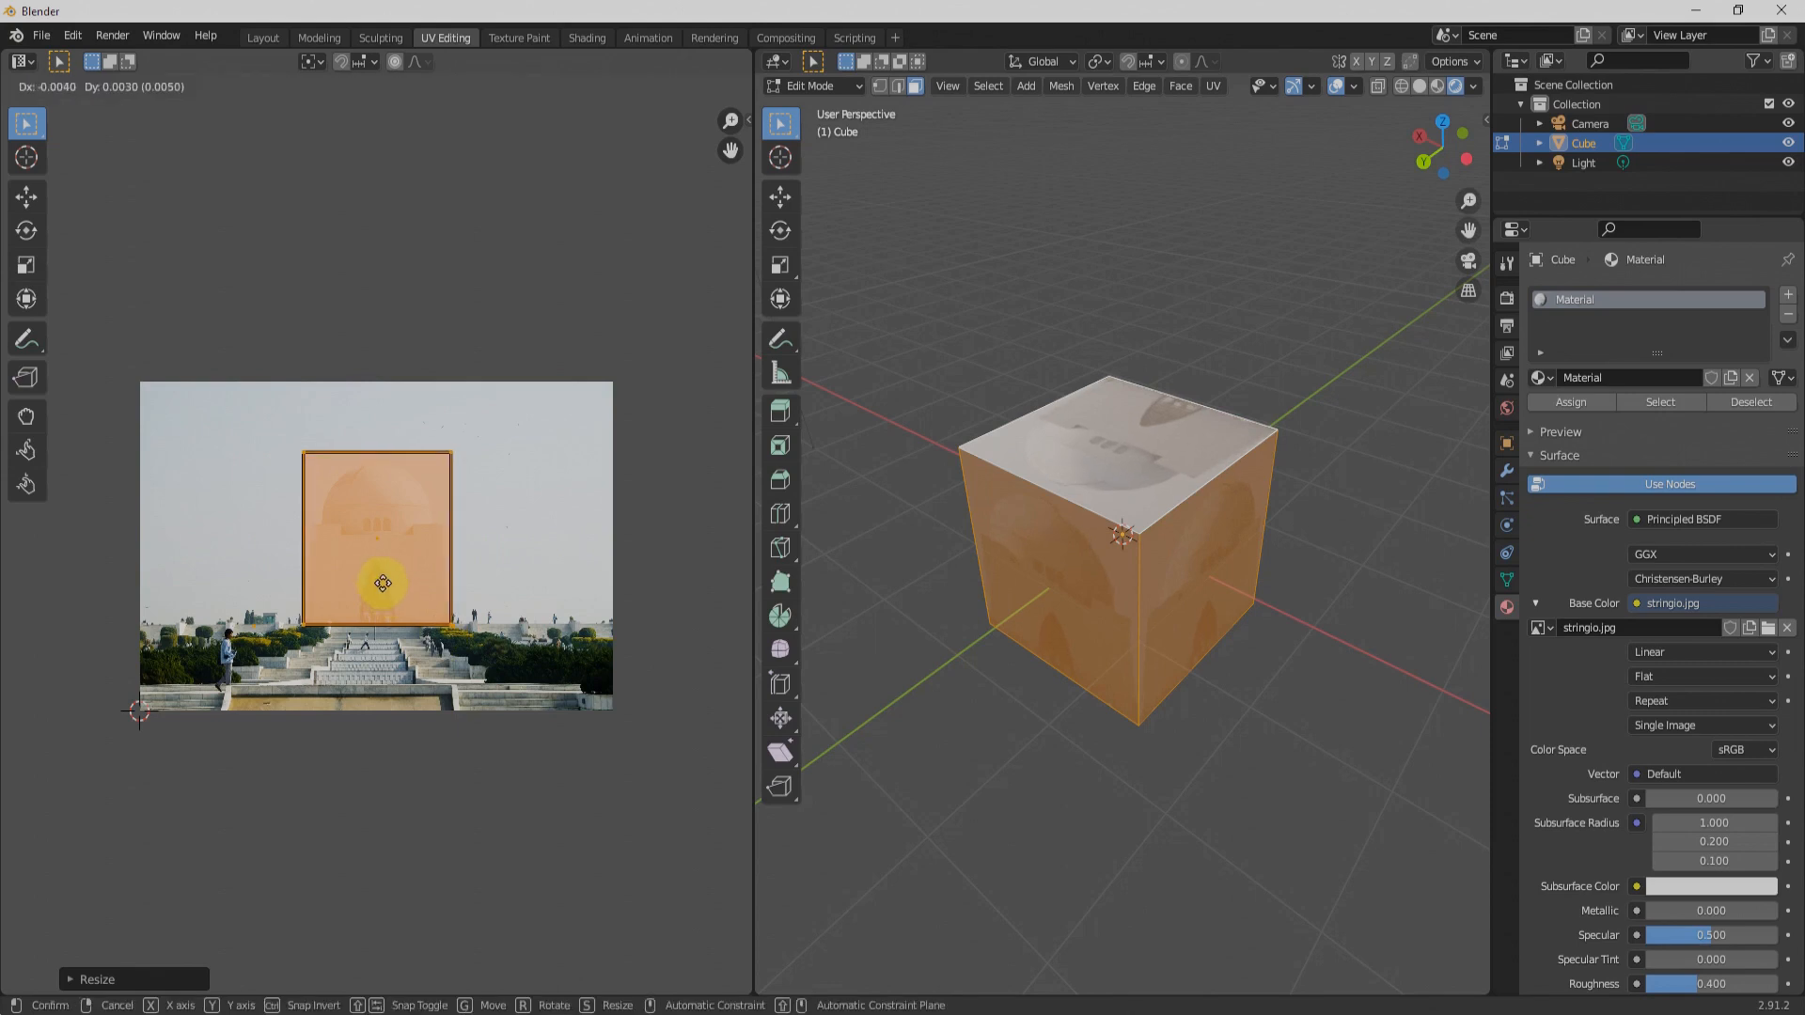
click(382, 583)
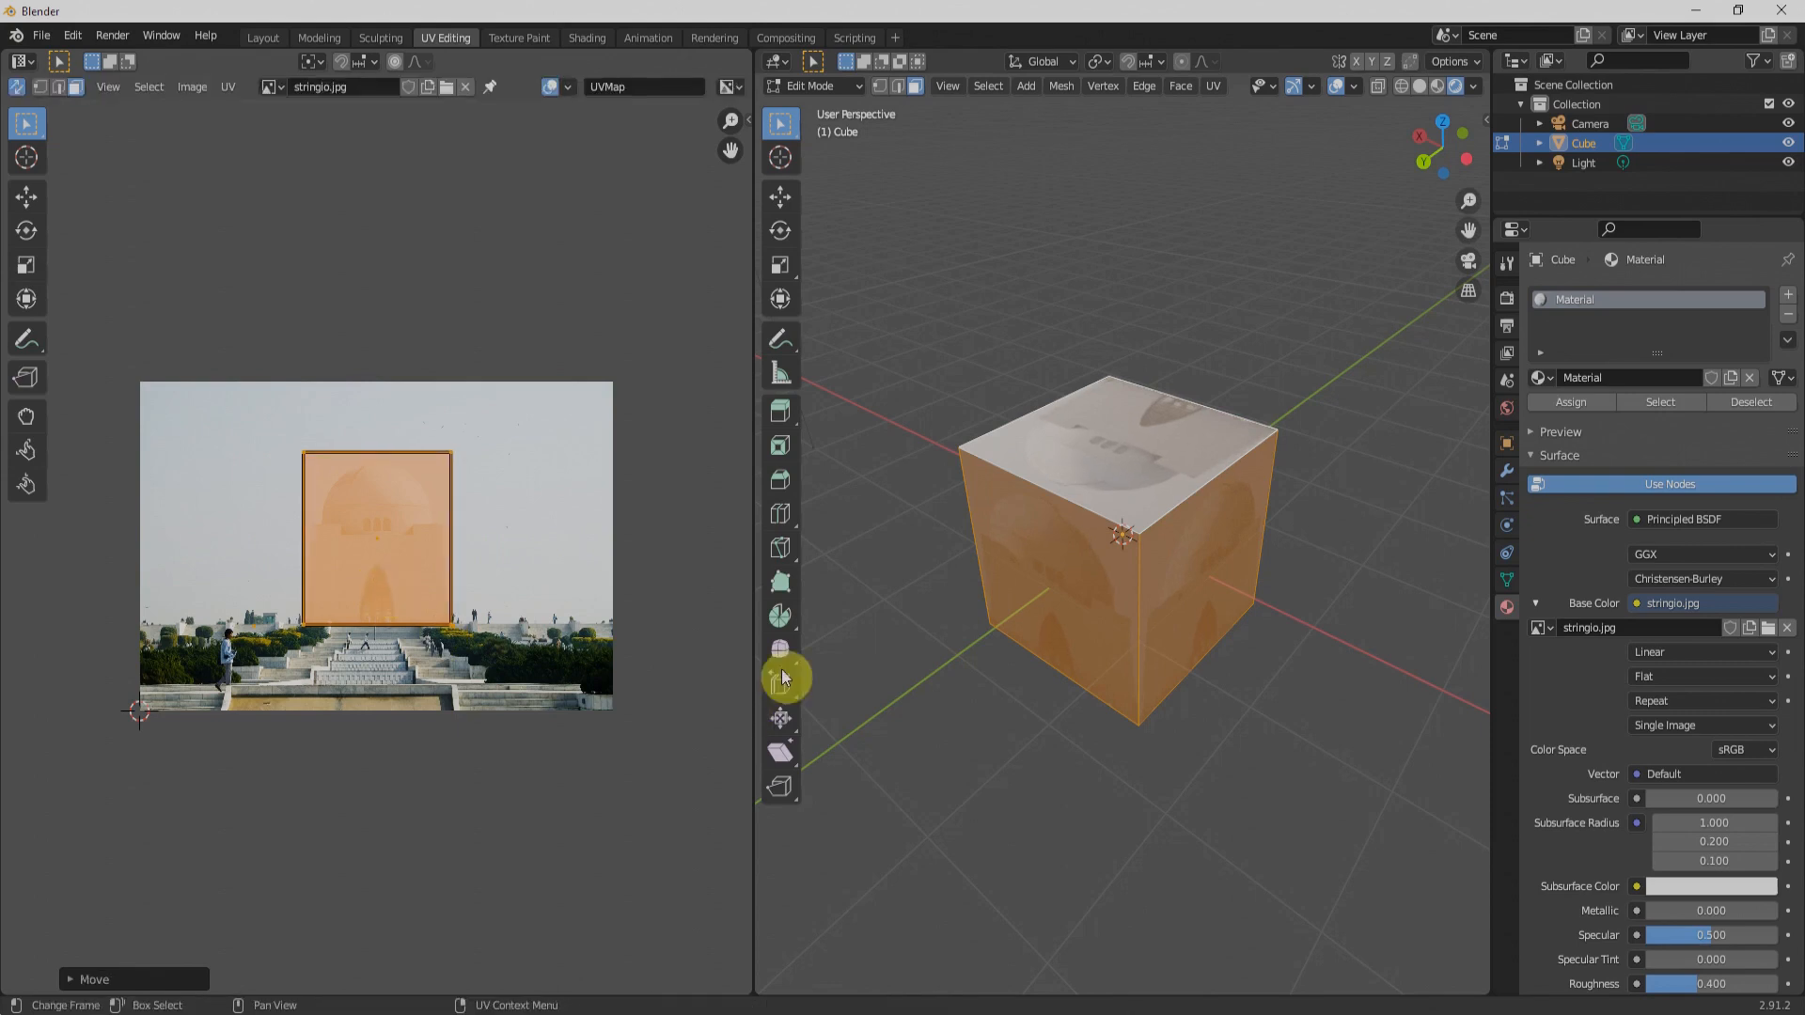
middle_drag(998, 644, 1126, 602)
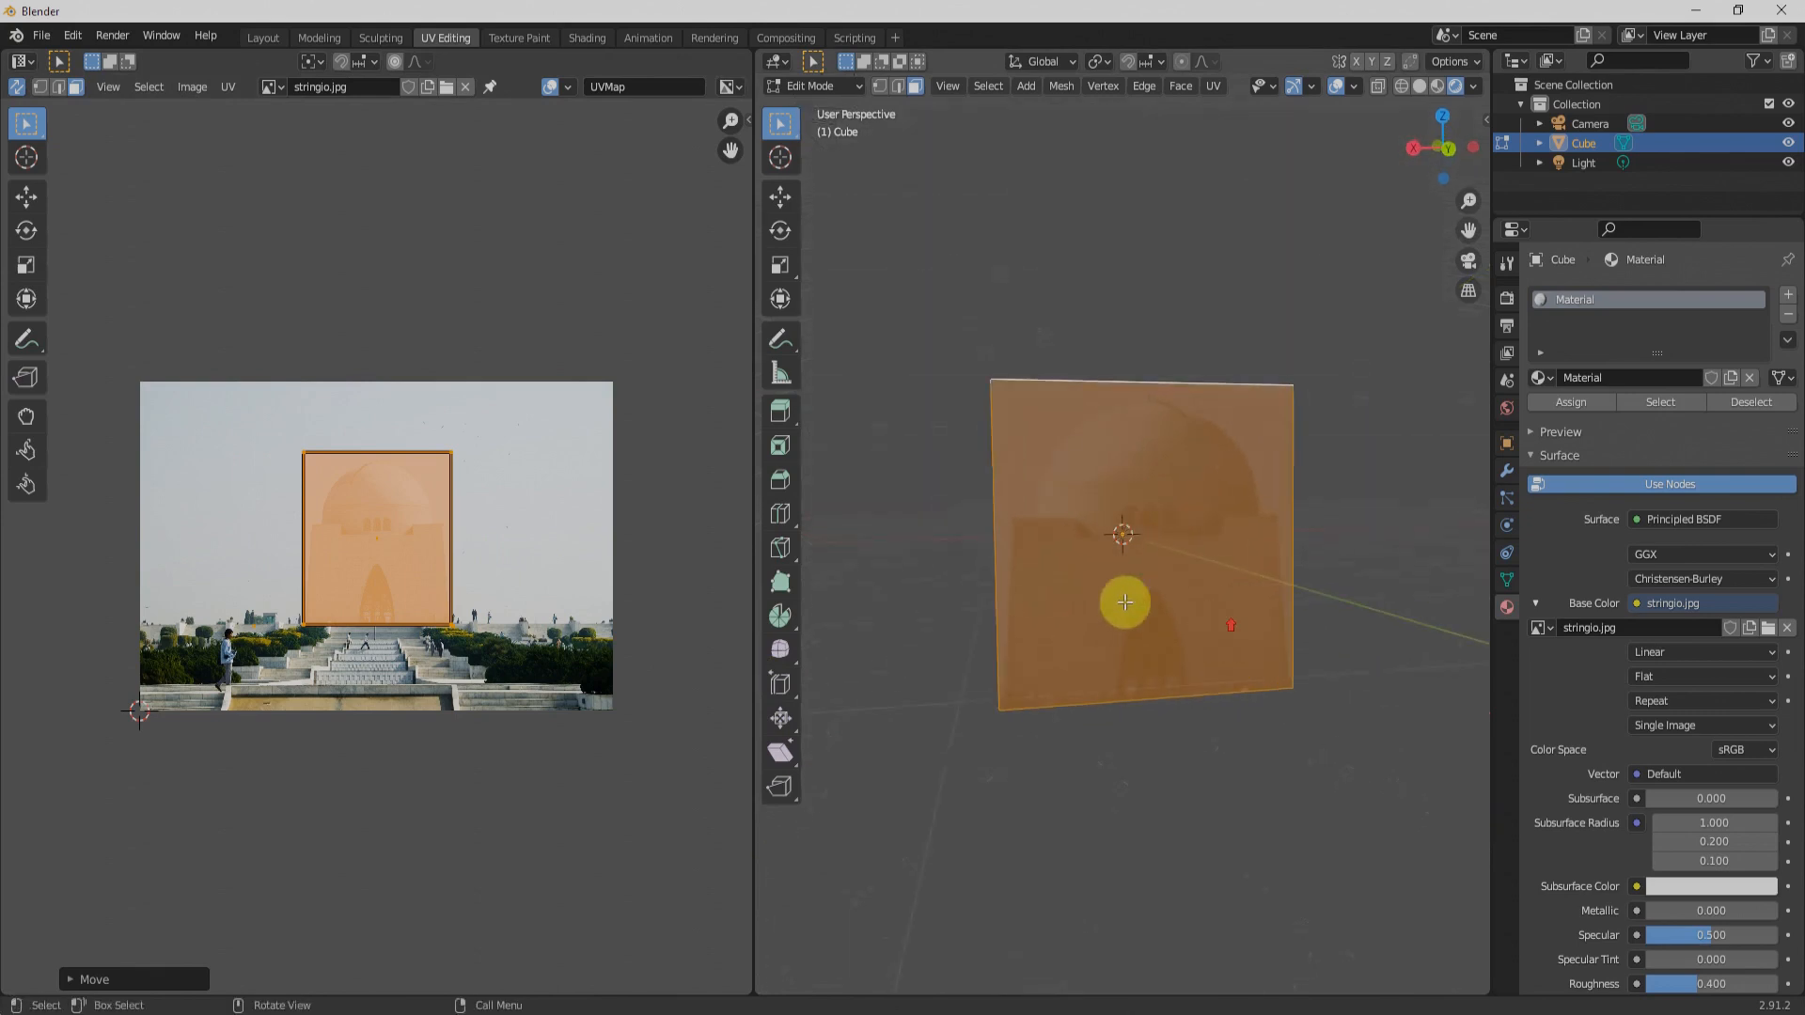
Step: In the Layout workspace, add a plane mesh at the cube's centre and scale it up to about 6.54
click(267, 39)
scroll(854, 557, down, 4)
middle_drag(790, 583, 859, 709)
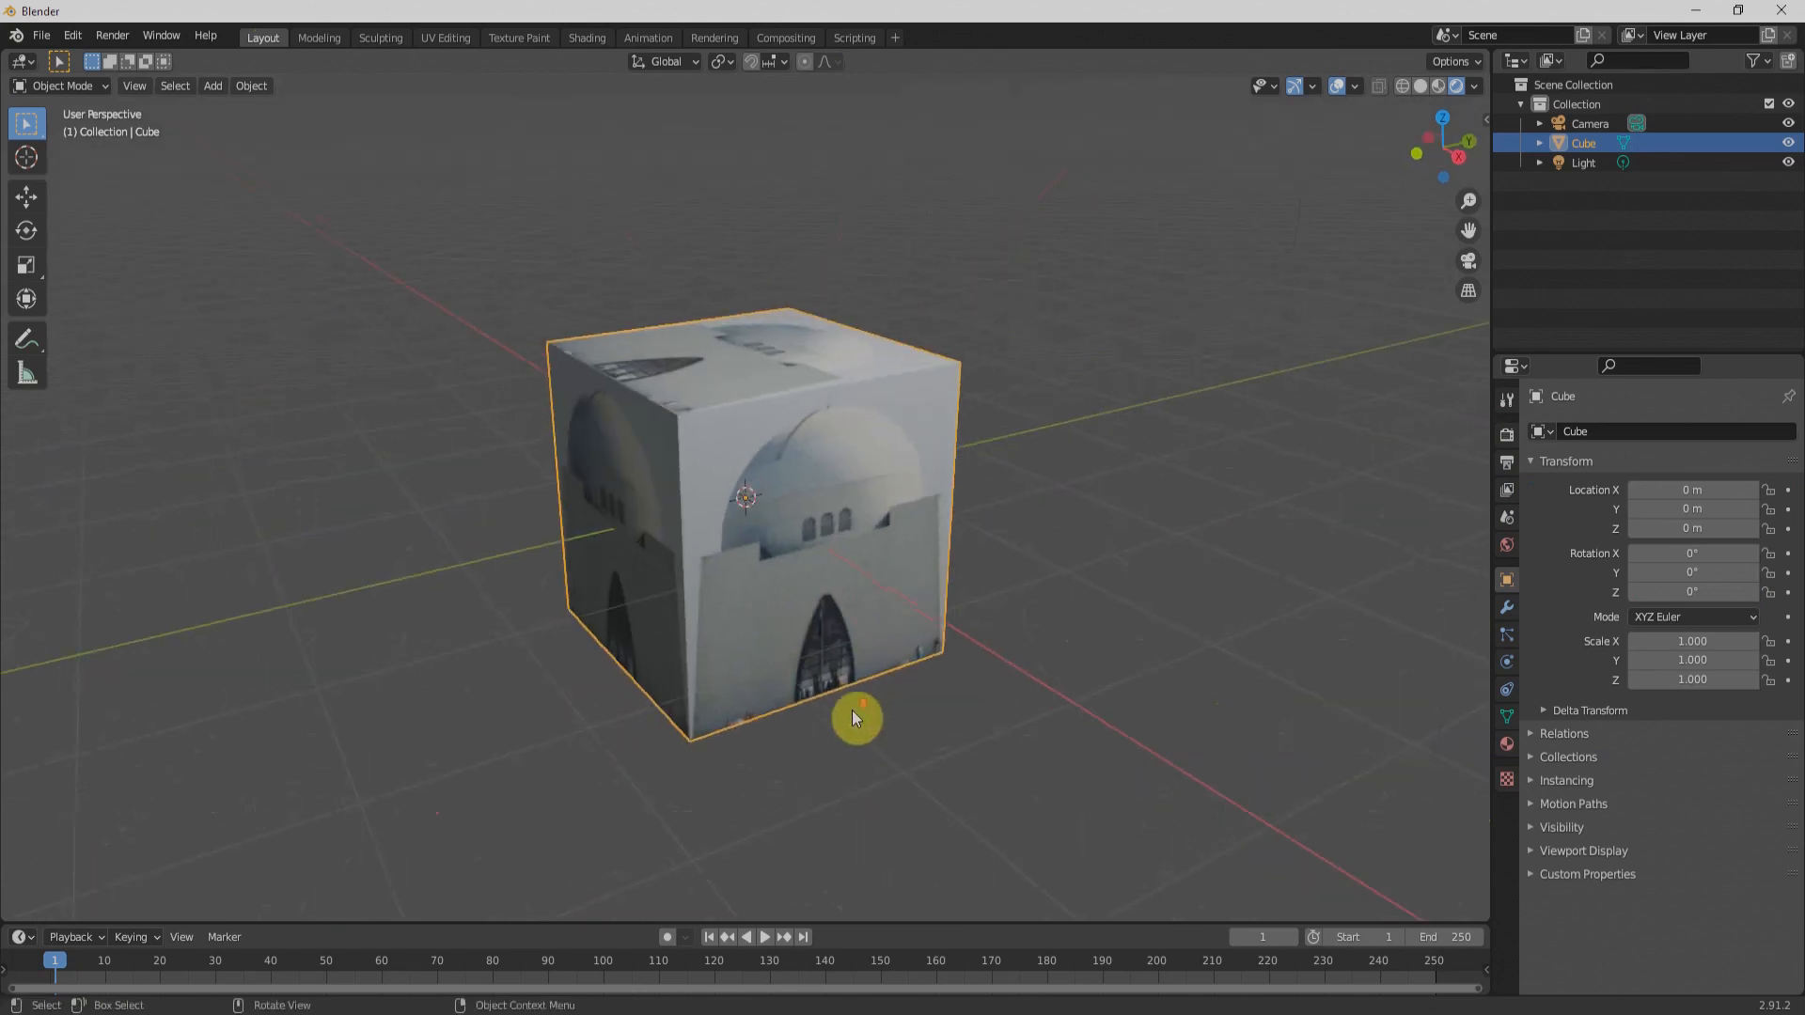
scroll(832, 715, down, 3)
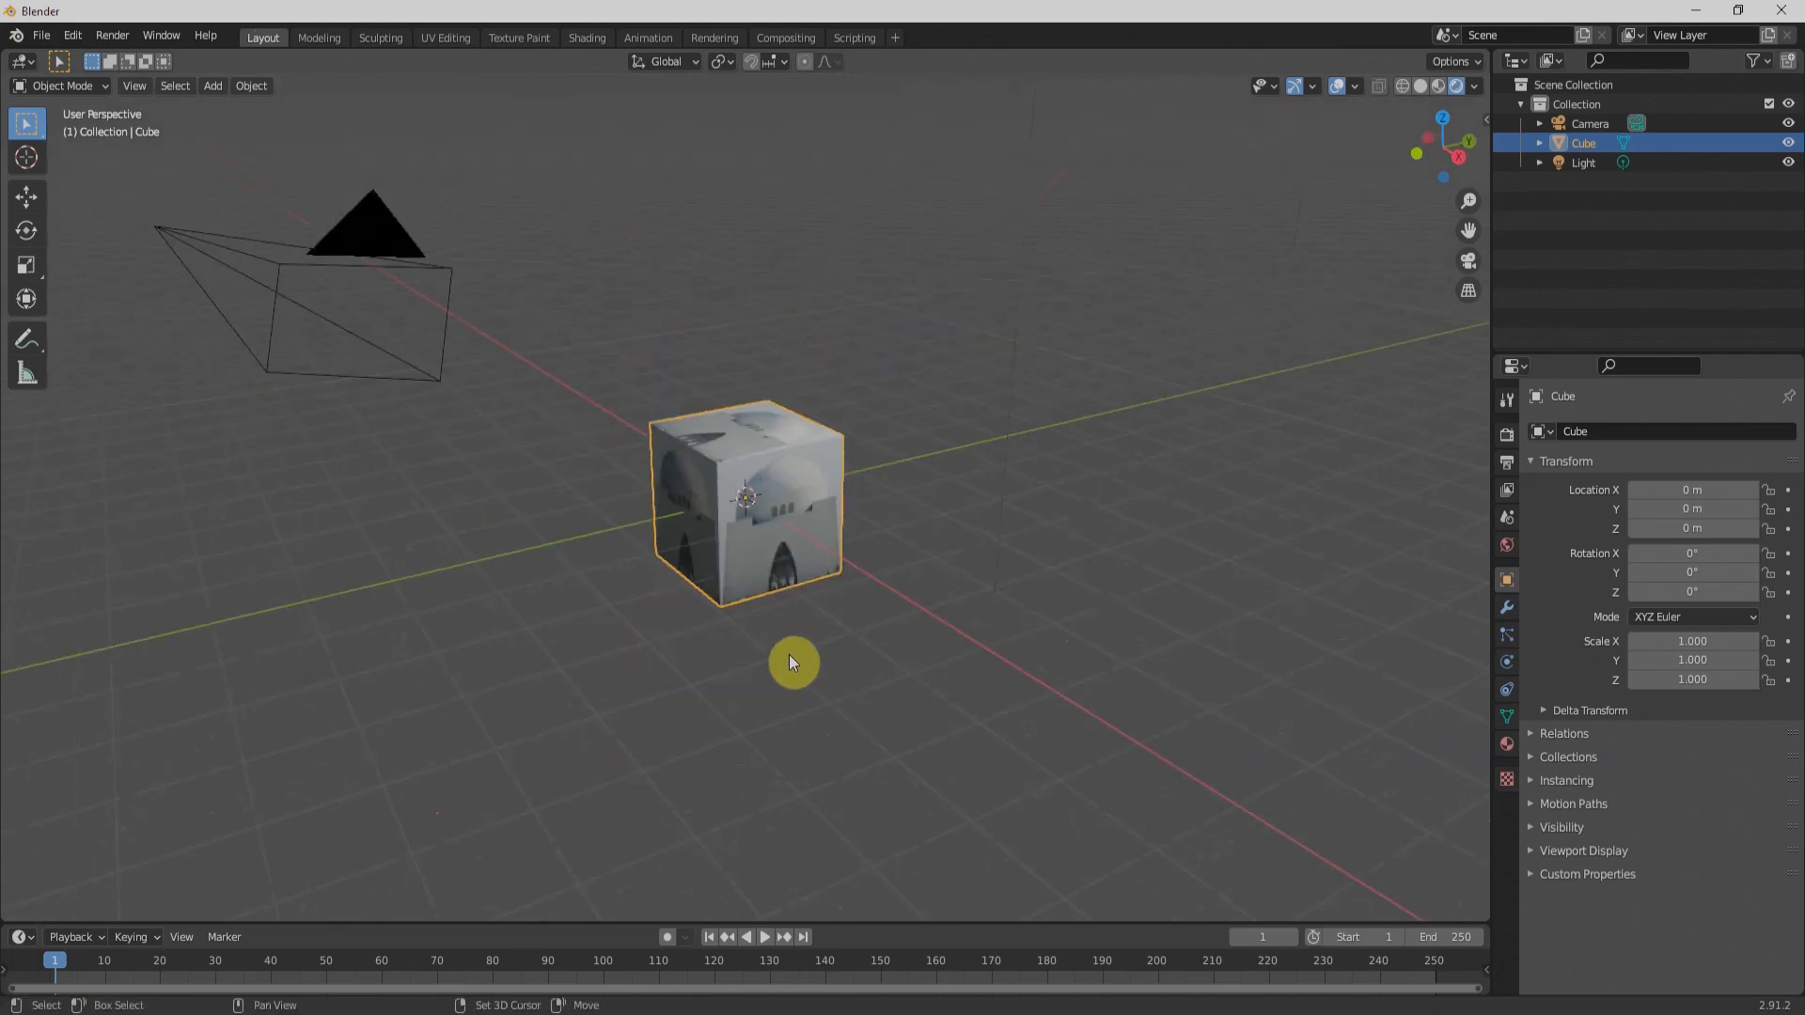
key(shift+a)
mouse_move(724, 616)
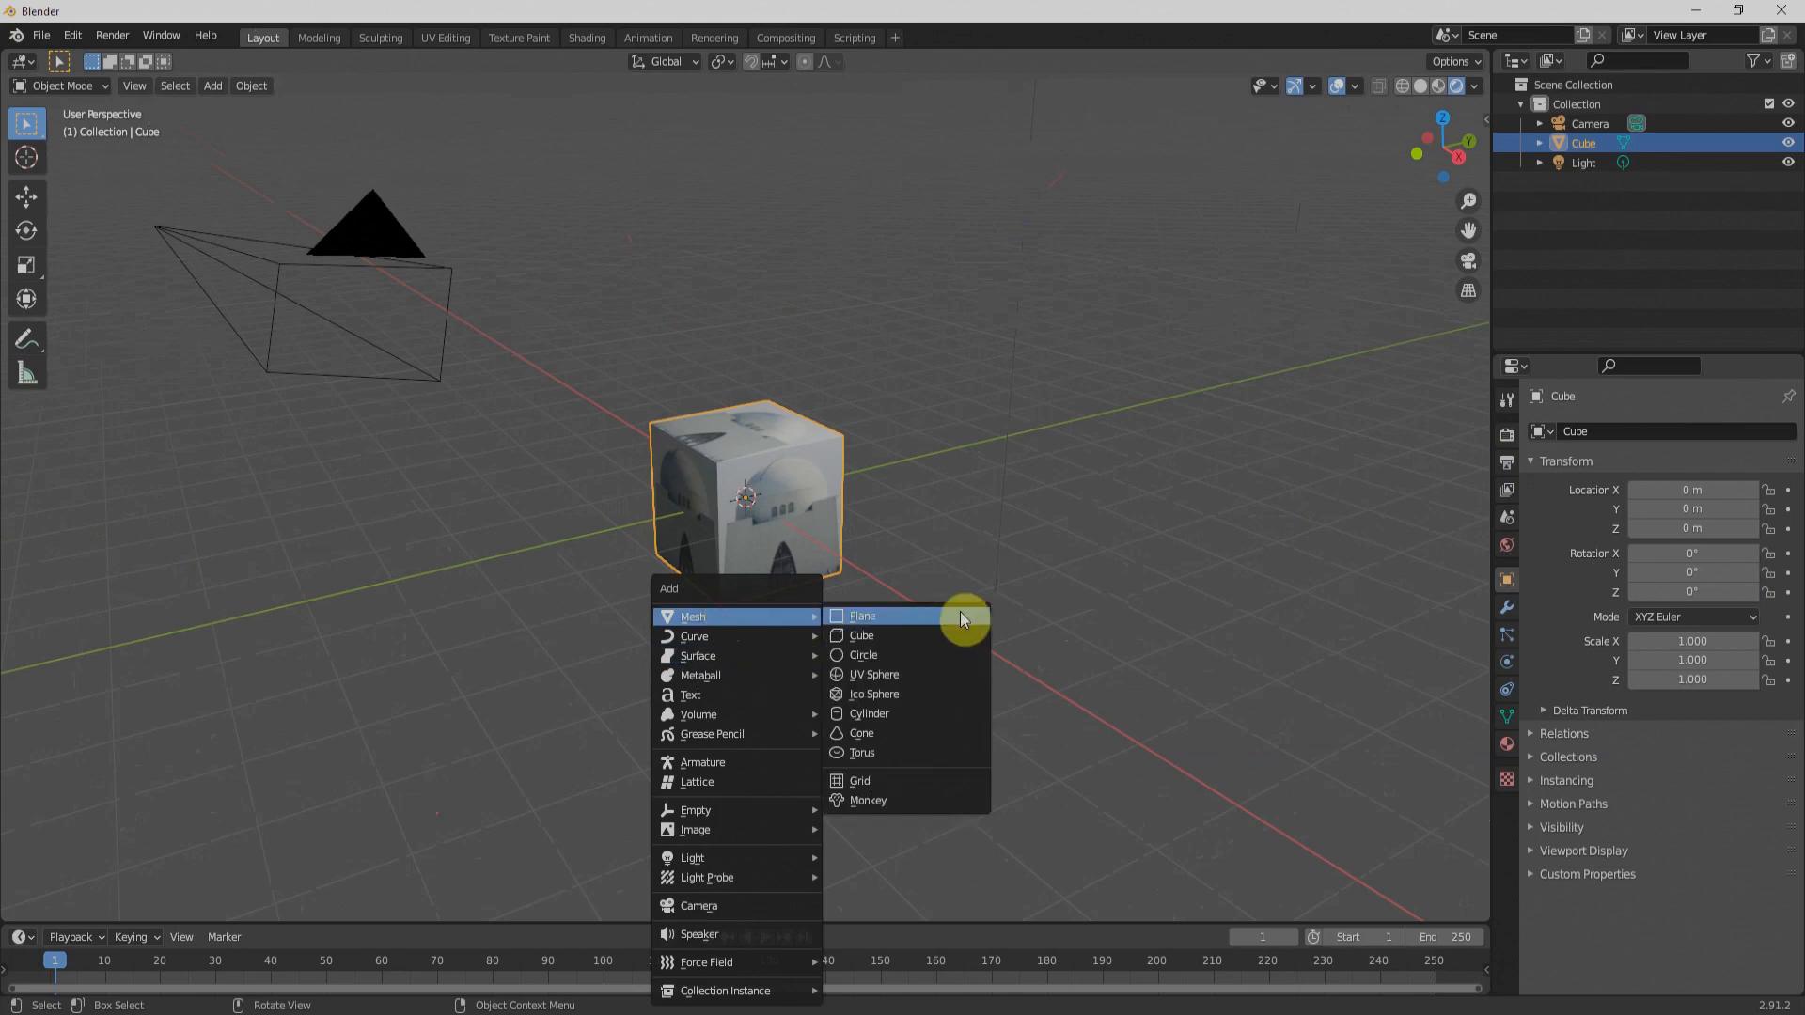
click(935, 616)
key(s)
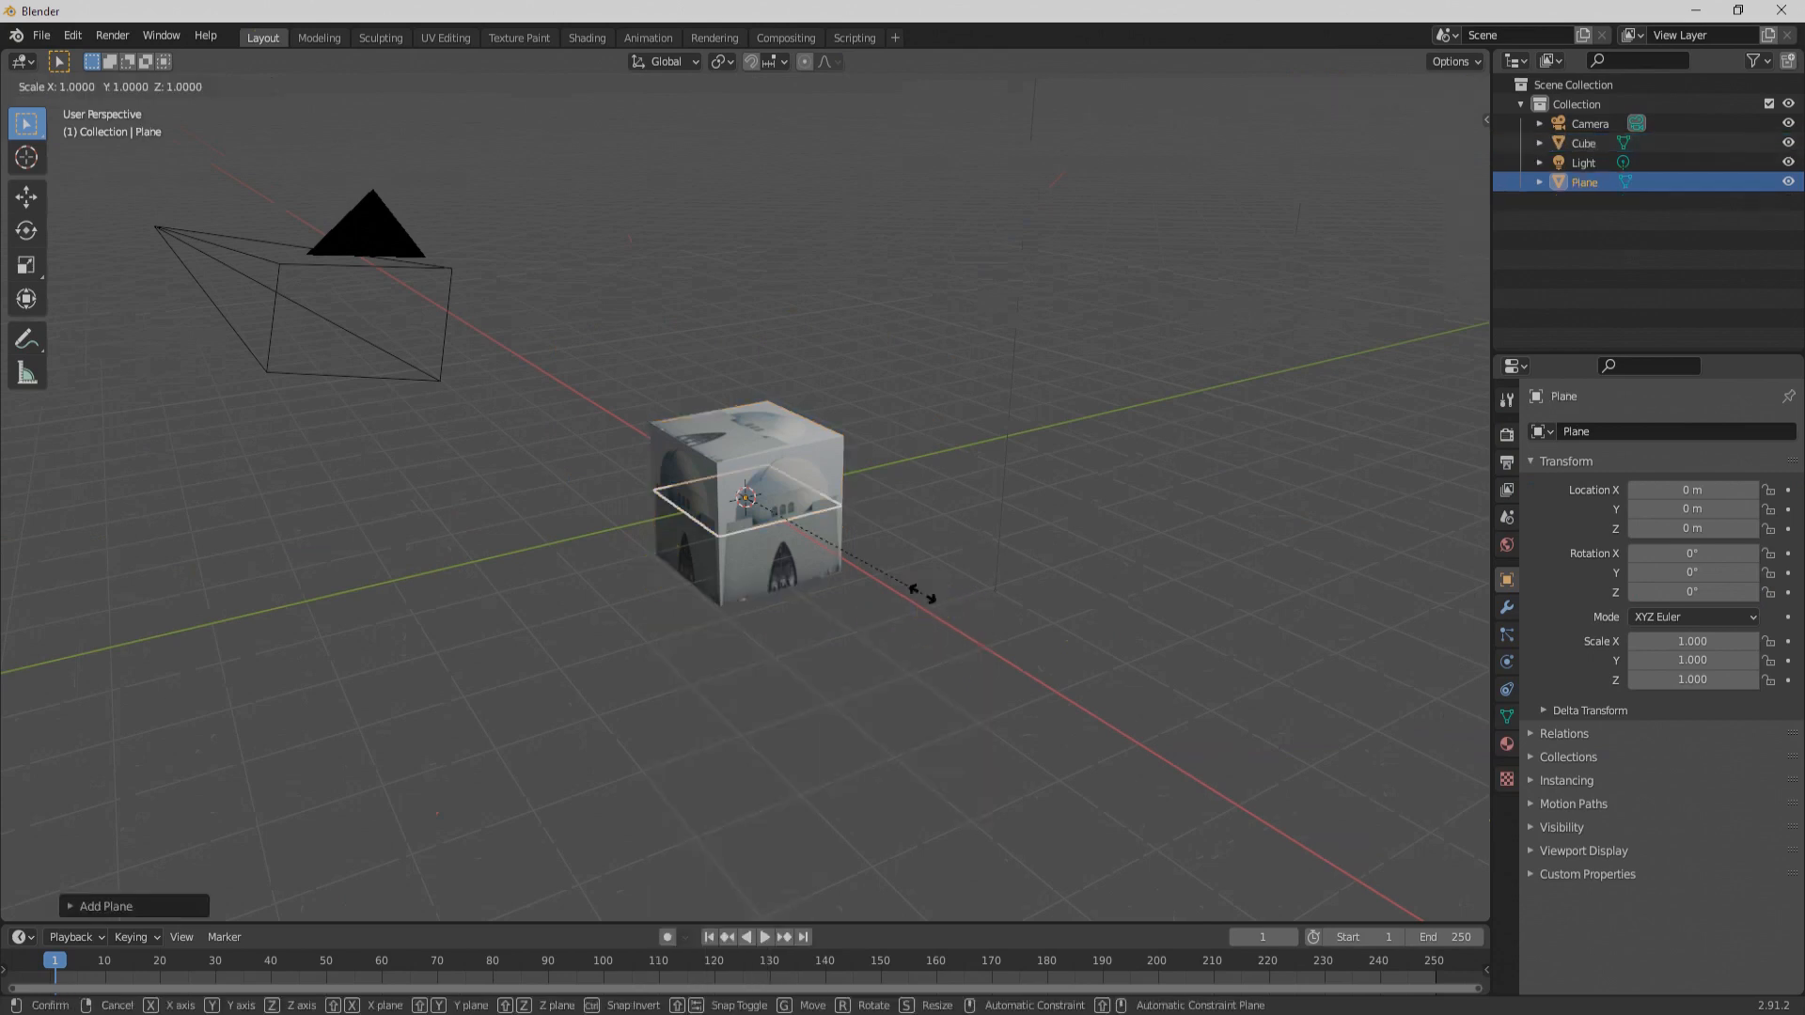
click(532, 835)
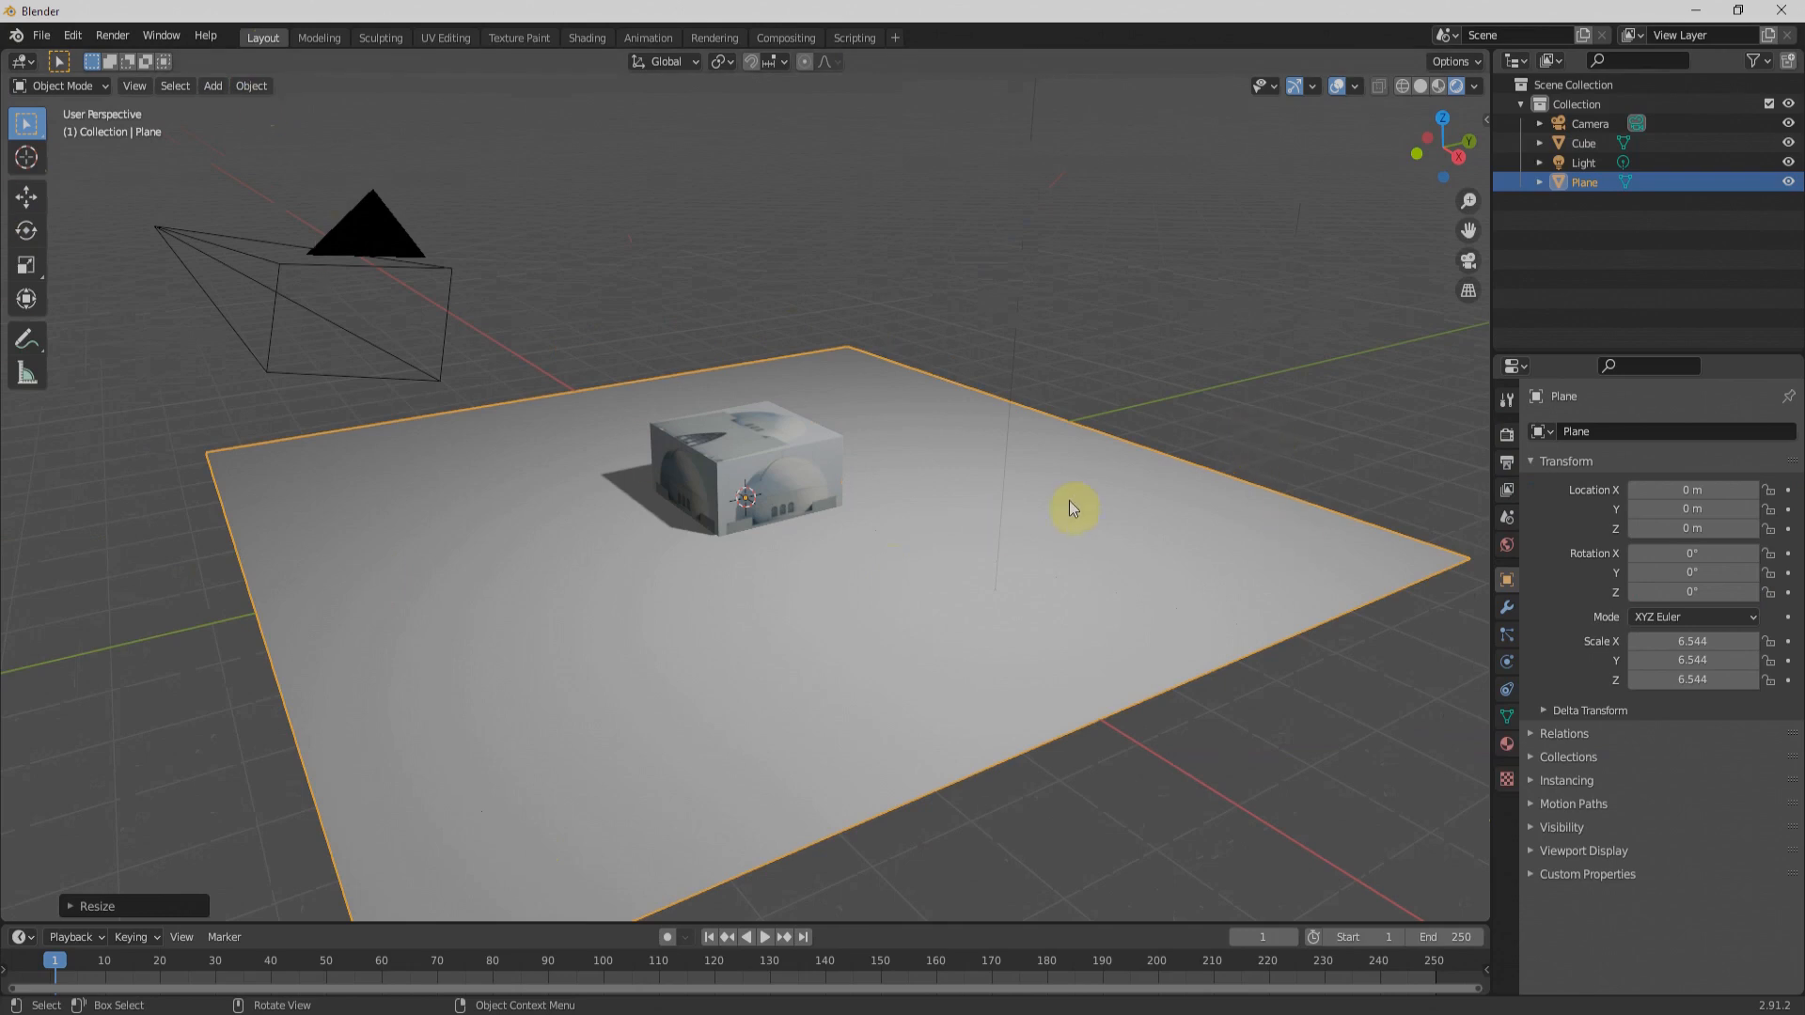
Step: Lower the plane along Z to about -1.005 m so it lies beneath the cube as a floor
click(26, 196)
drag(739, 417, 748, 475)
scroll(767, 353, down, 4)
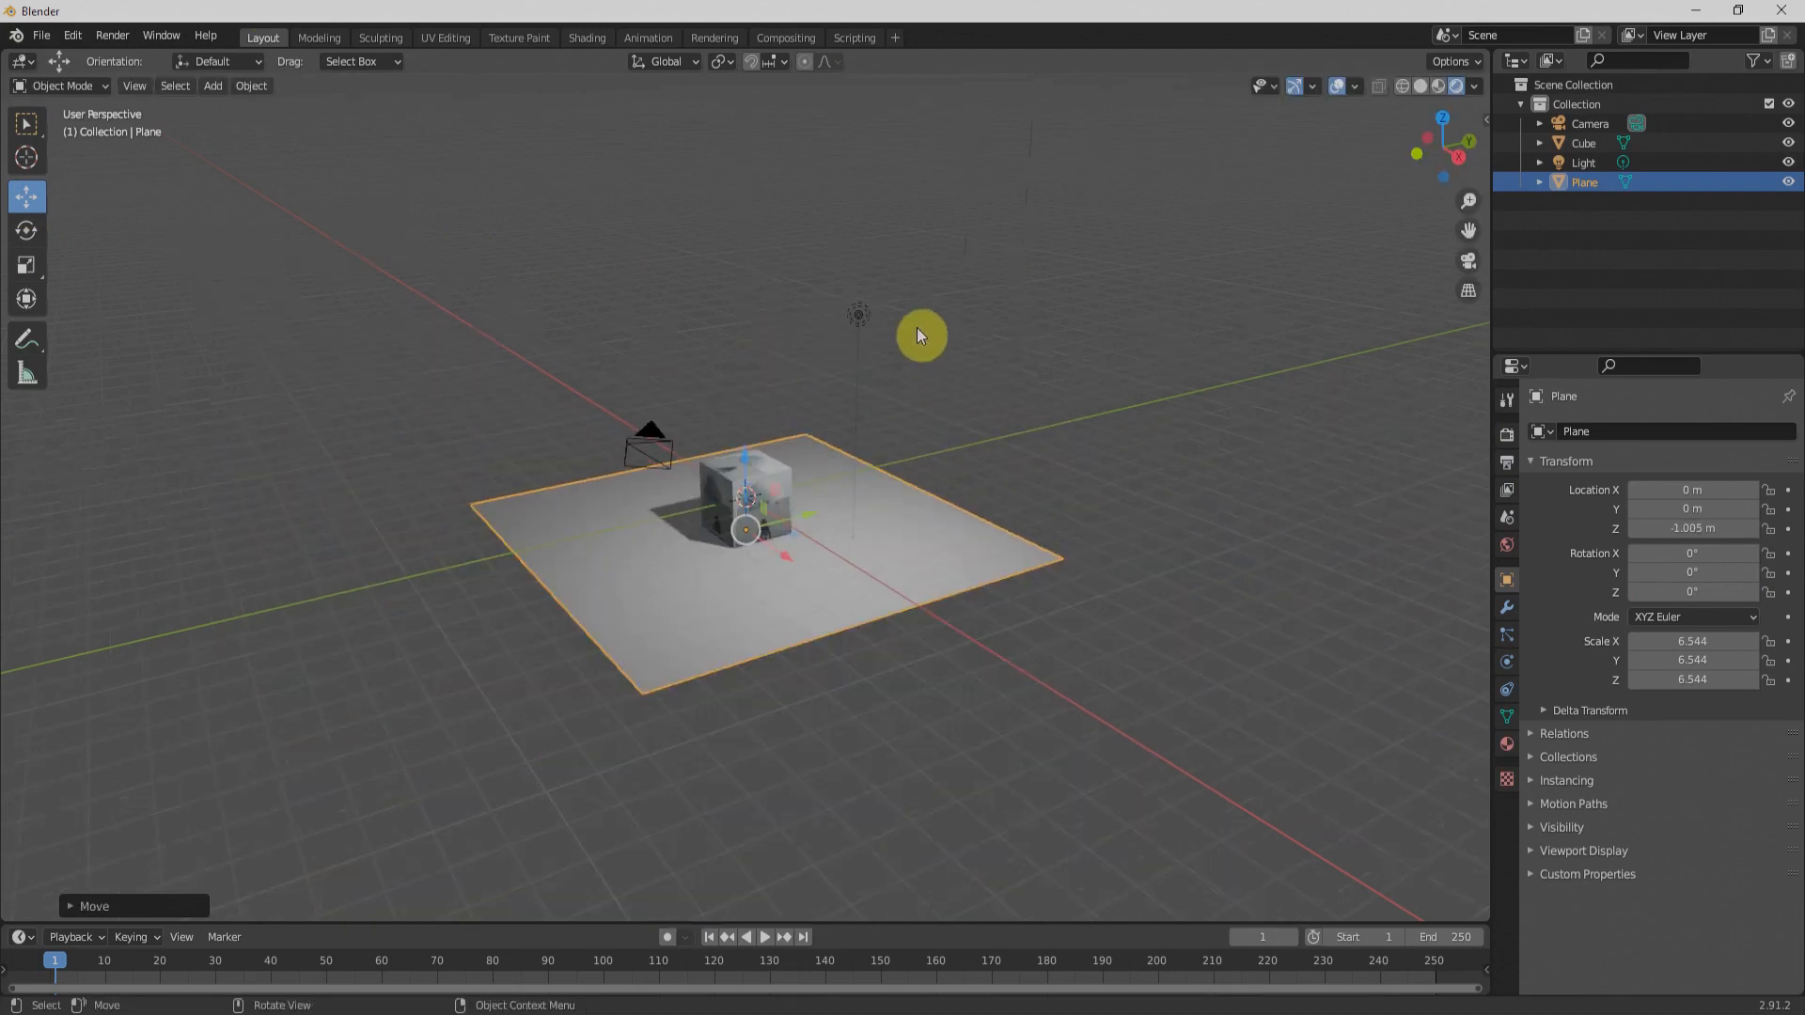
Step: Move the light to about X 3.76 m, Y -1.55 m, Z 5.72 m and check the cube's lighting
click(854, 314)
drag(869, 327, 746, 314)
middle_drag(656, 493, 564, 297)
mouse_move(581, 285)
mouse_down()
mouse_move(673, 291)
mouse_move(542, 292)
mouse_move(562, 297)
mouse_up()
middle_drag(562, 296, 752, 421)
scroll(789, 483, up, 6)
mouse_move(790, 482)
middle_down()
mouse_move(819, 506)
mouse_move(899, 509)
mouse_move(752, 516)
mouse_move(923, 522)
mouse_move(845, 521)
mouse_move(847, 487)
mouse_move(799, 517)
middle_up()
middle_drag(599, 346, 776, 486)
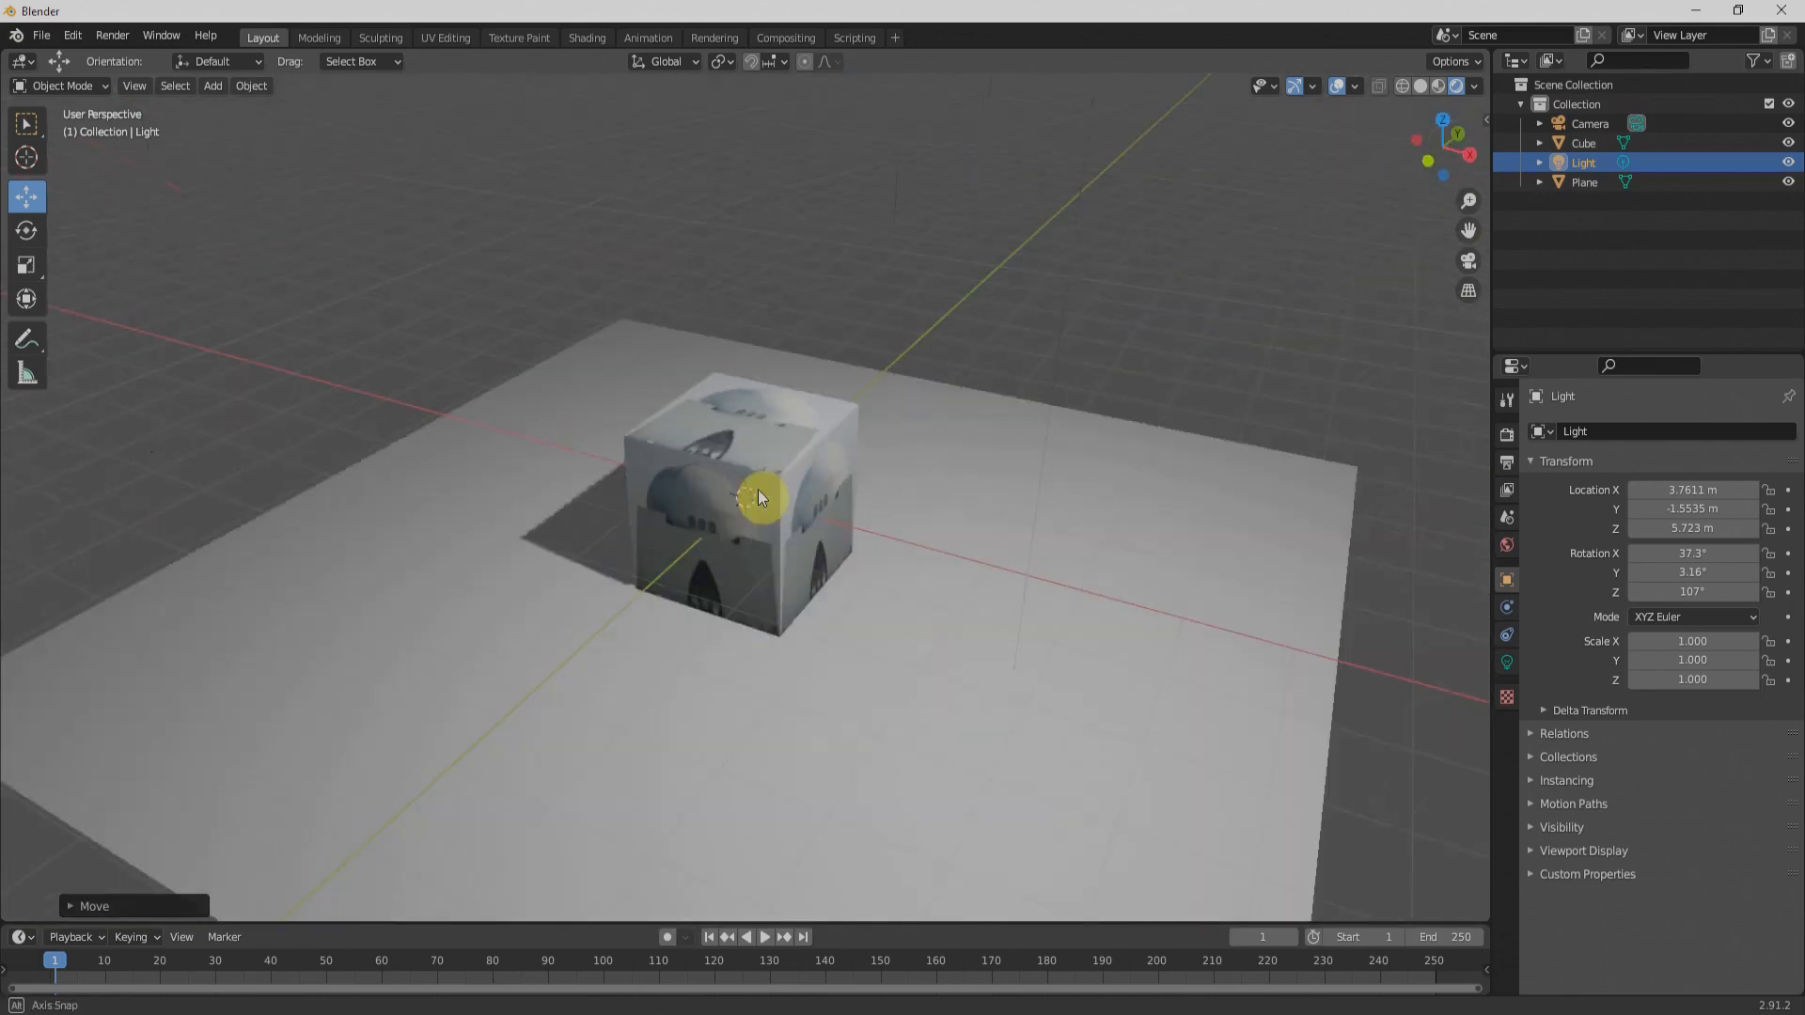
middle_drag(649, 519, 511, 493)
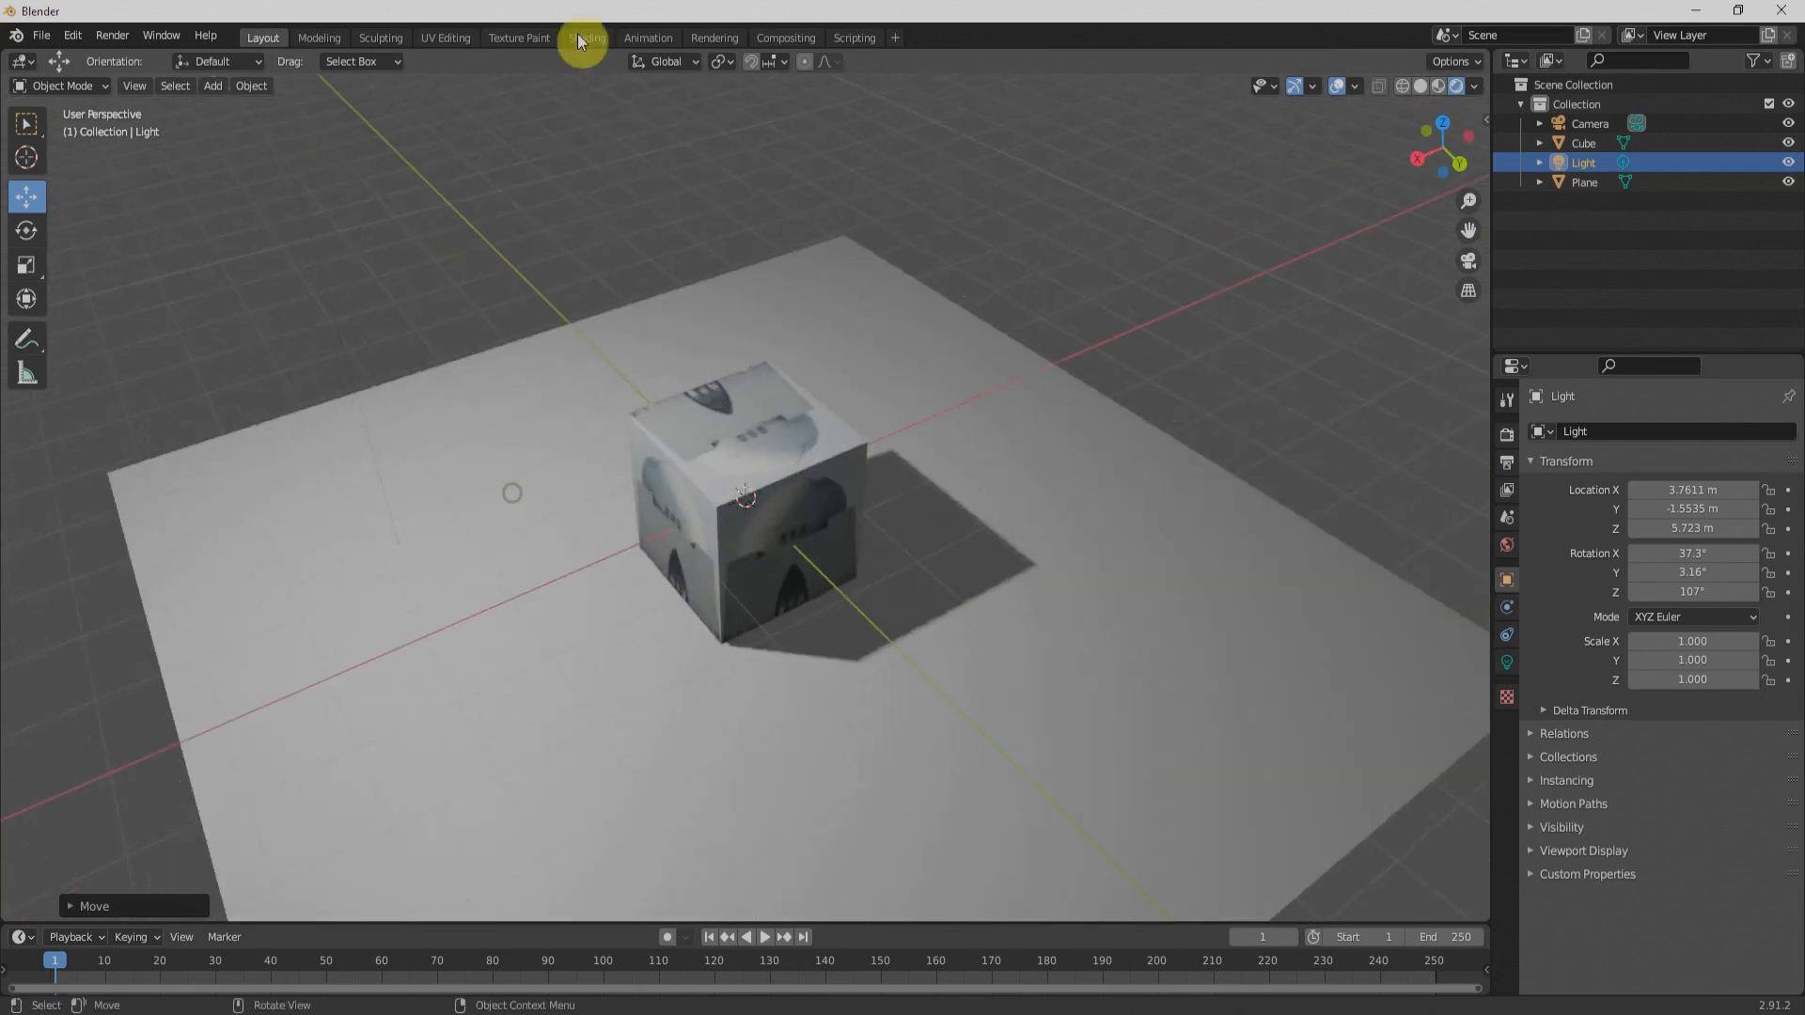
Step: In the UV Editing workspace, move the UVs of the cube's top face onto the sky in the photo's upper left
click(448, 36)
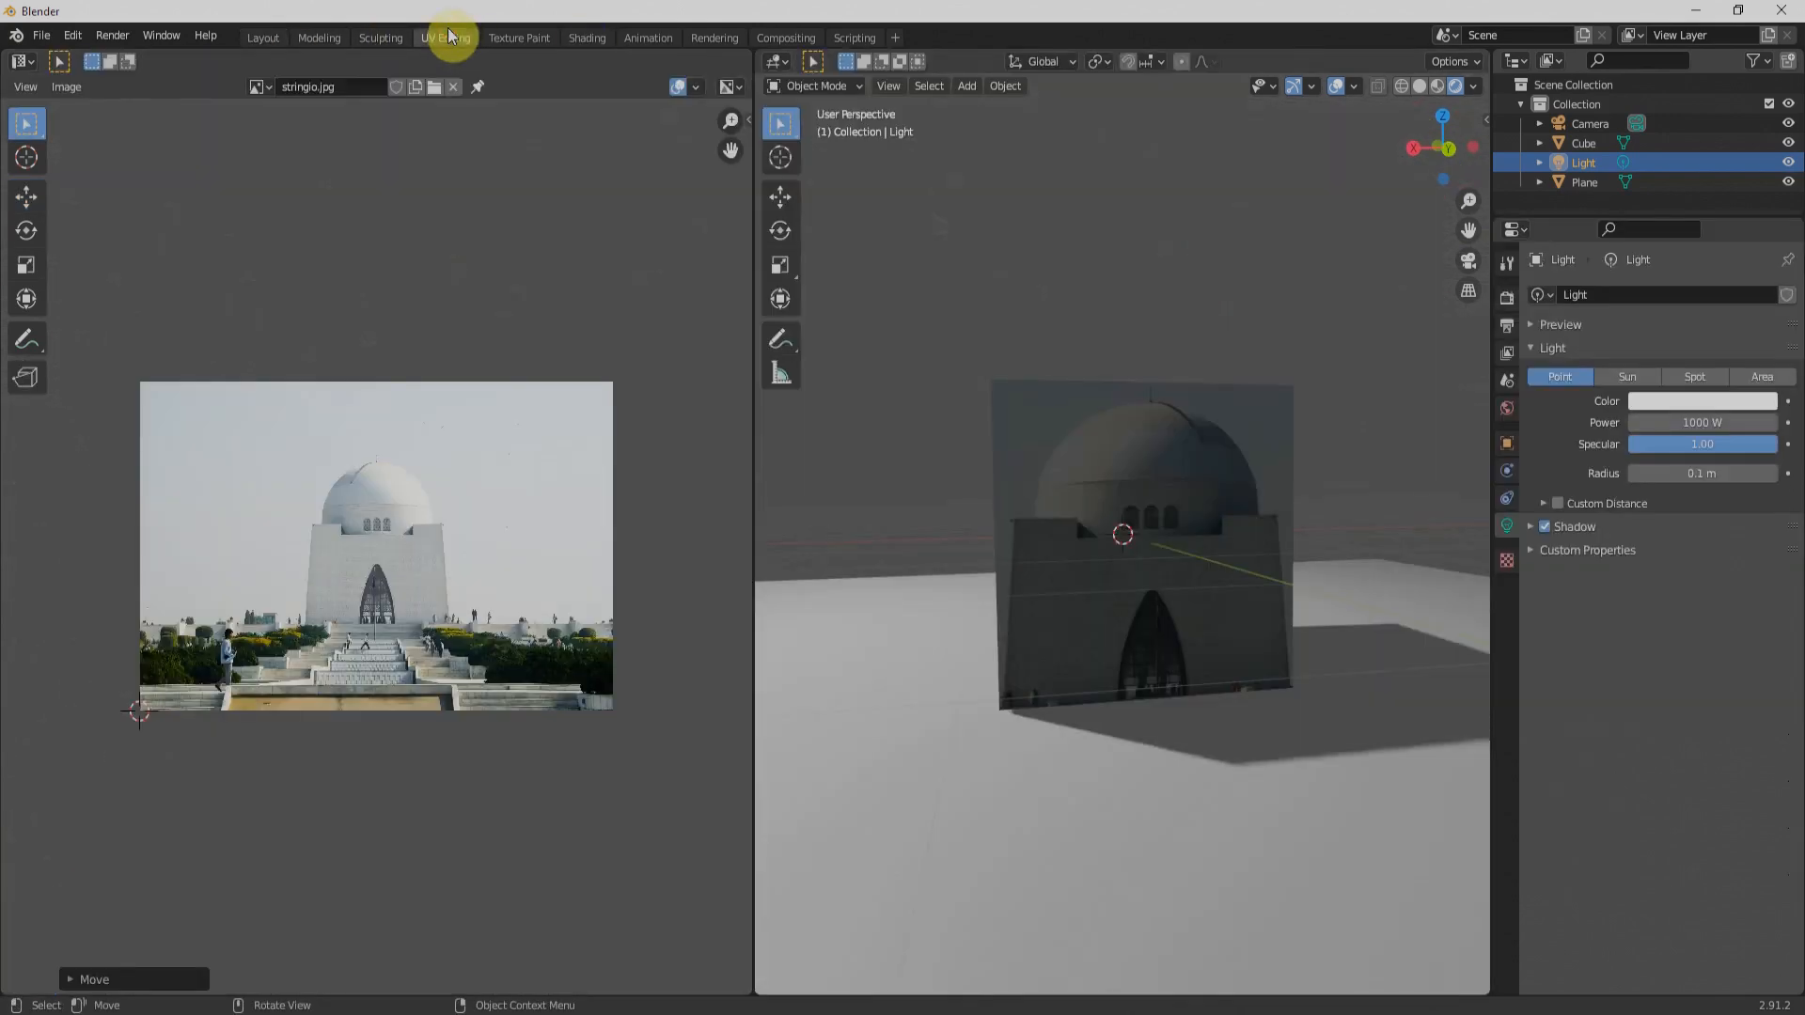
middle_drag(1032, 630, 1115, 747)
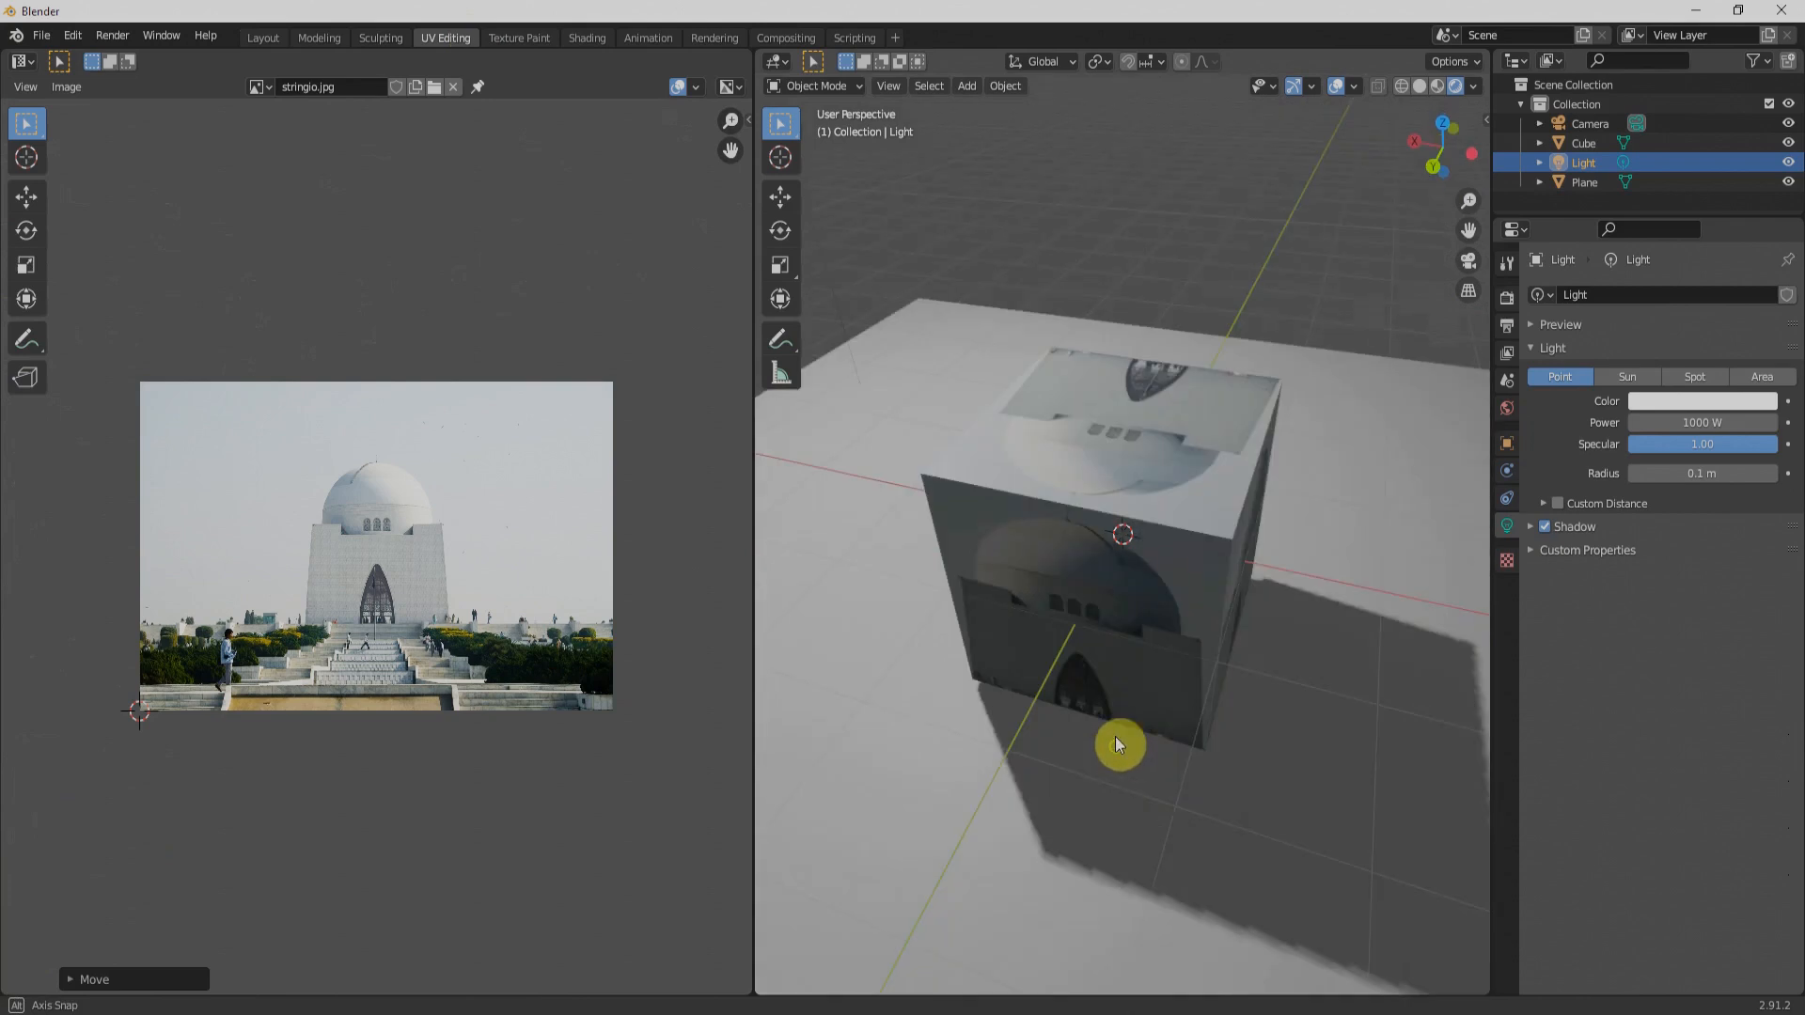
click(1137, 453)
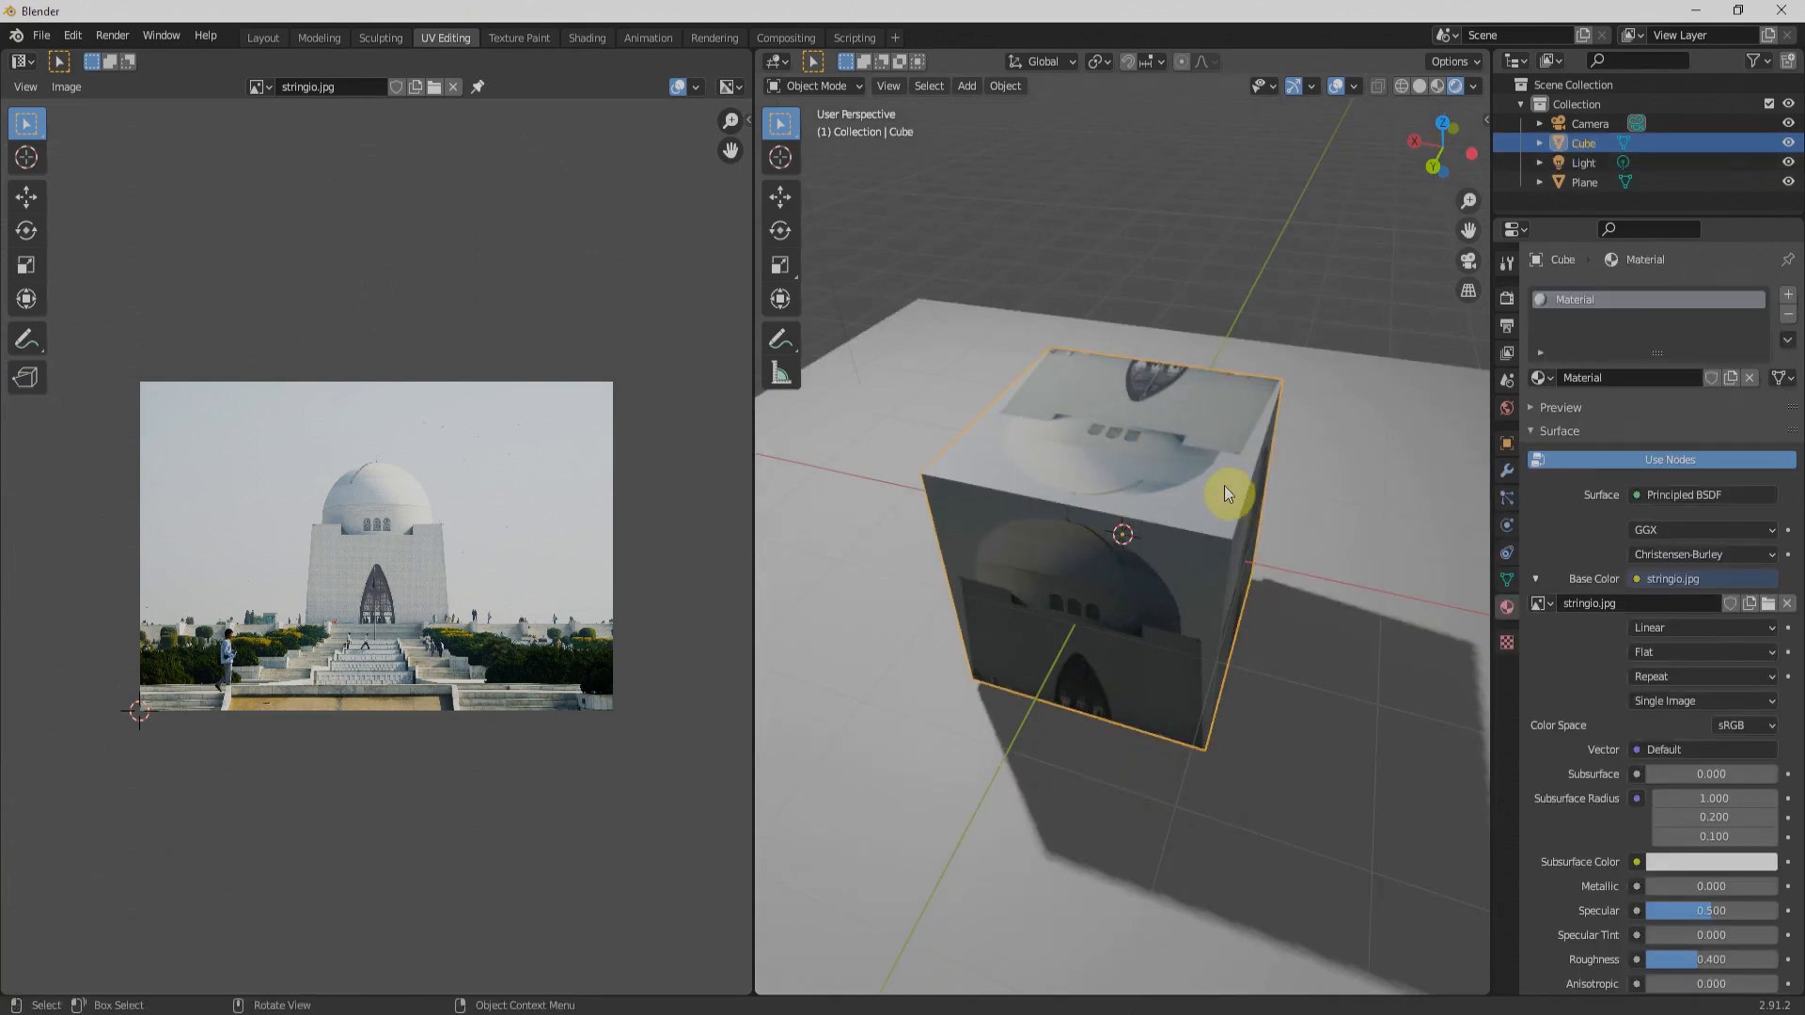
key(Tab)
click(1153, 435)
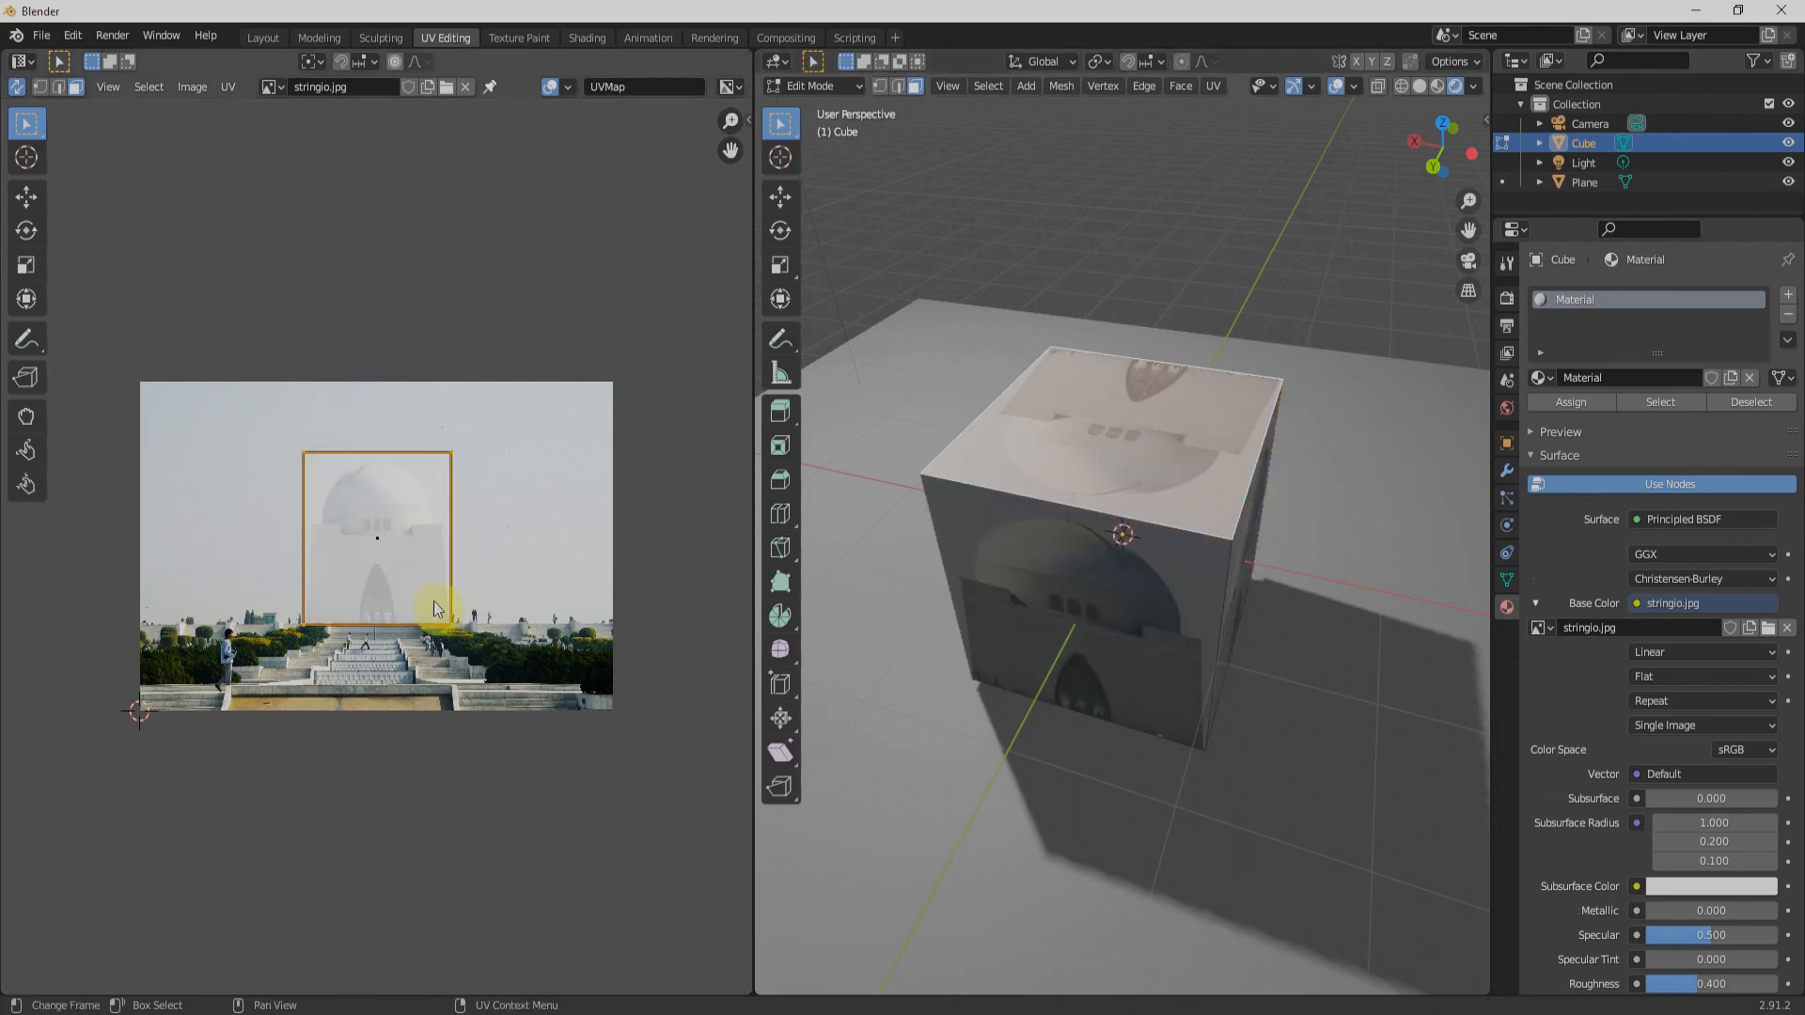
key(g)
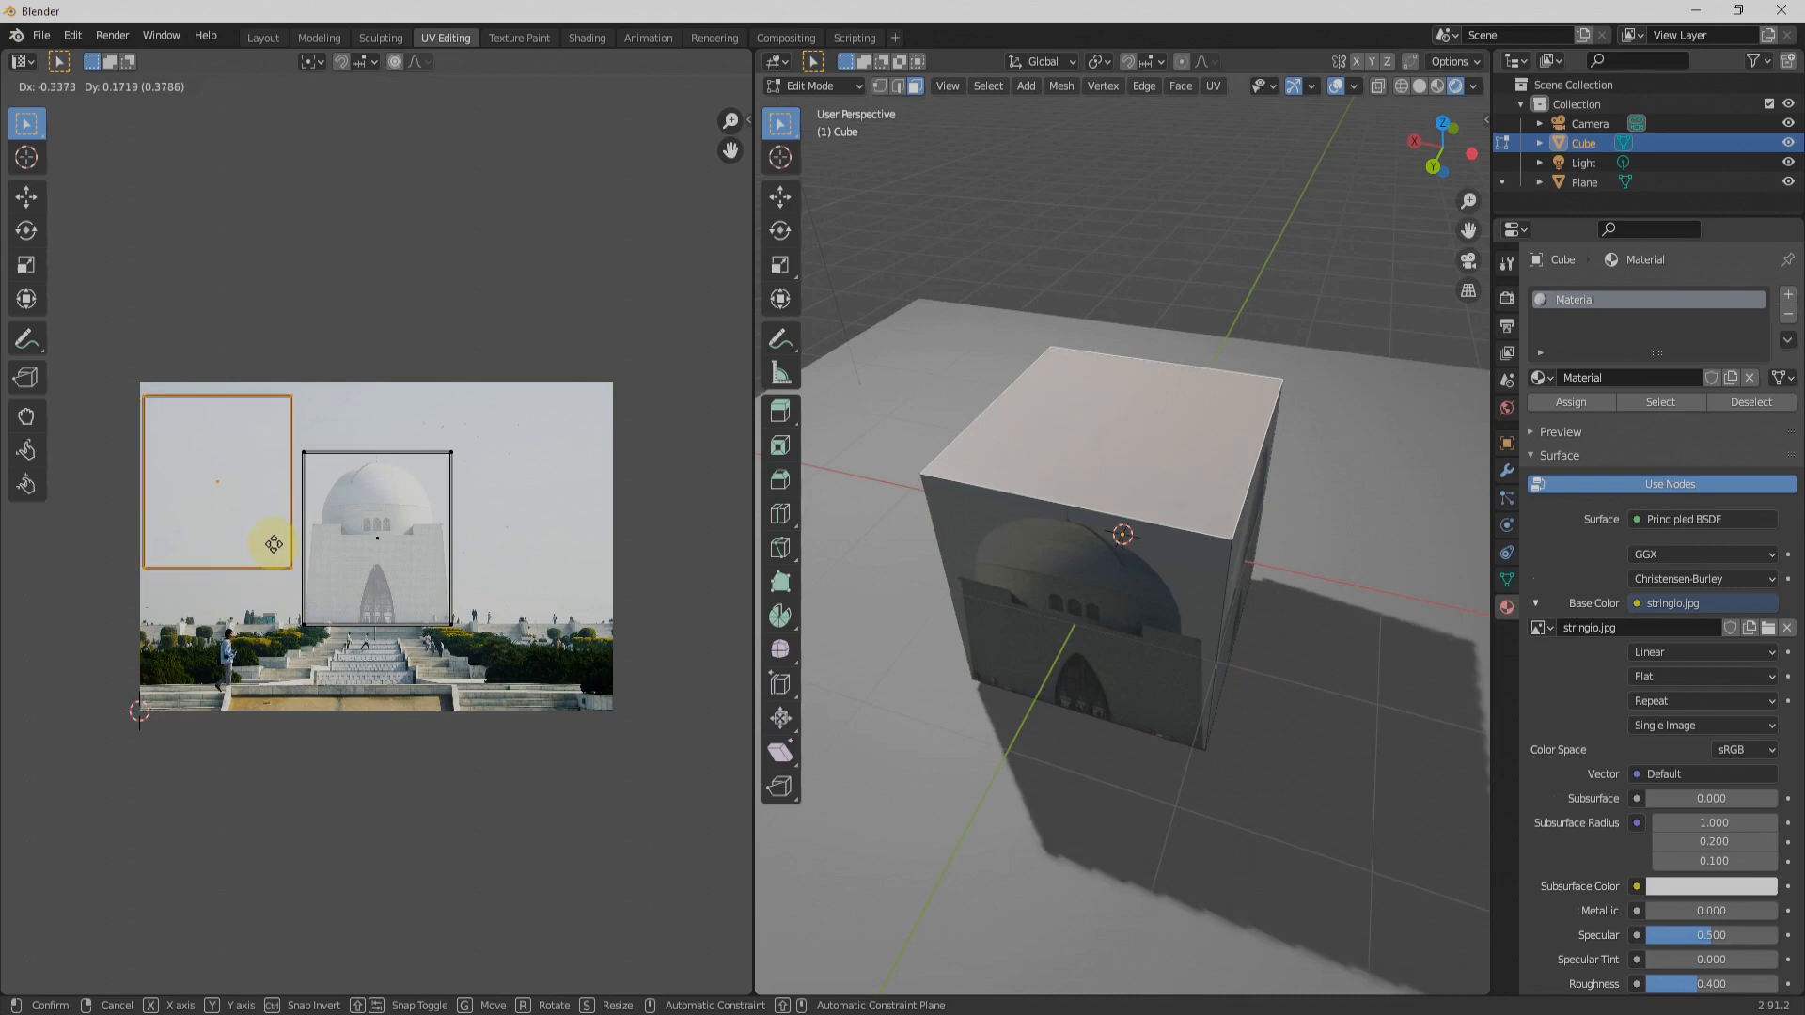
click(273, 544)
Step: Try moving the upper-left corner vertex of the cube's front face in vertex select mode
middle_drag(1174, 678, 1181, 617)
scroll(1146, 631, up, 2)
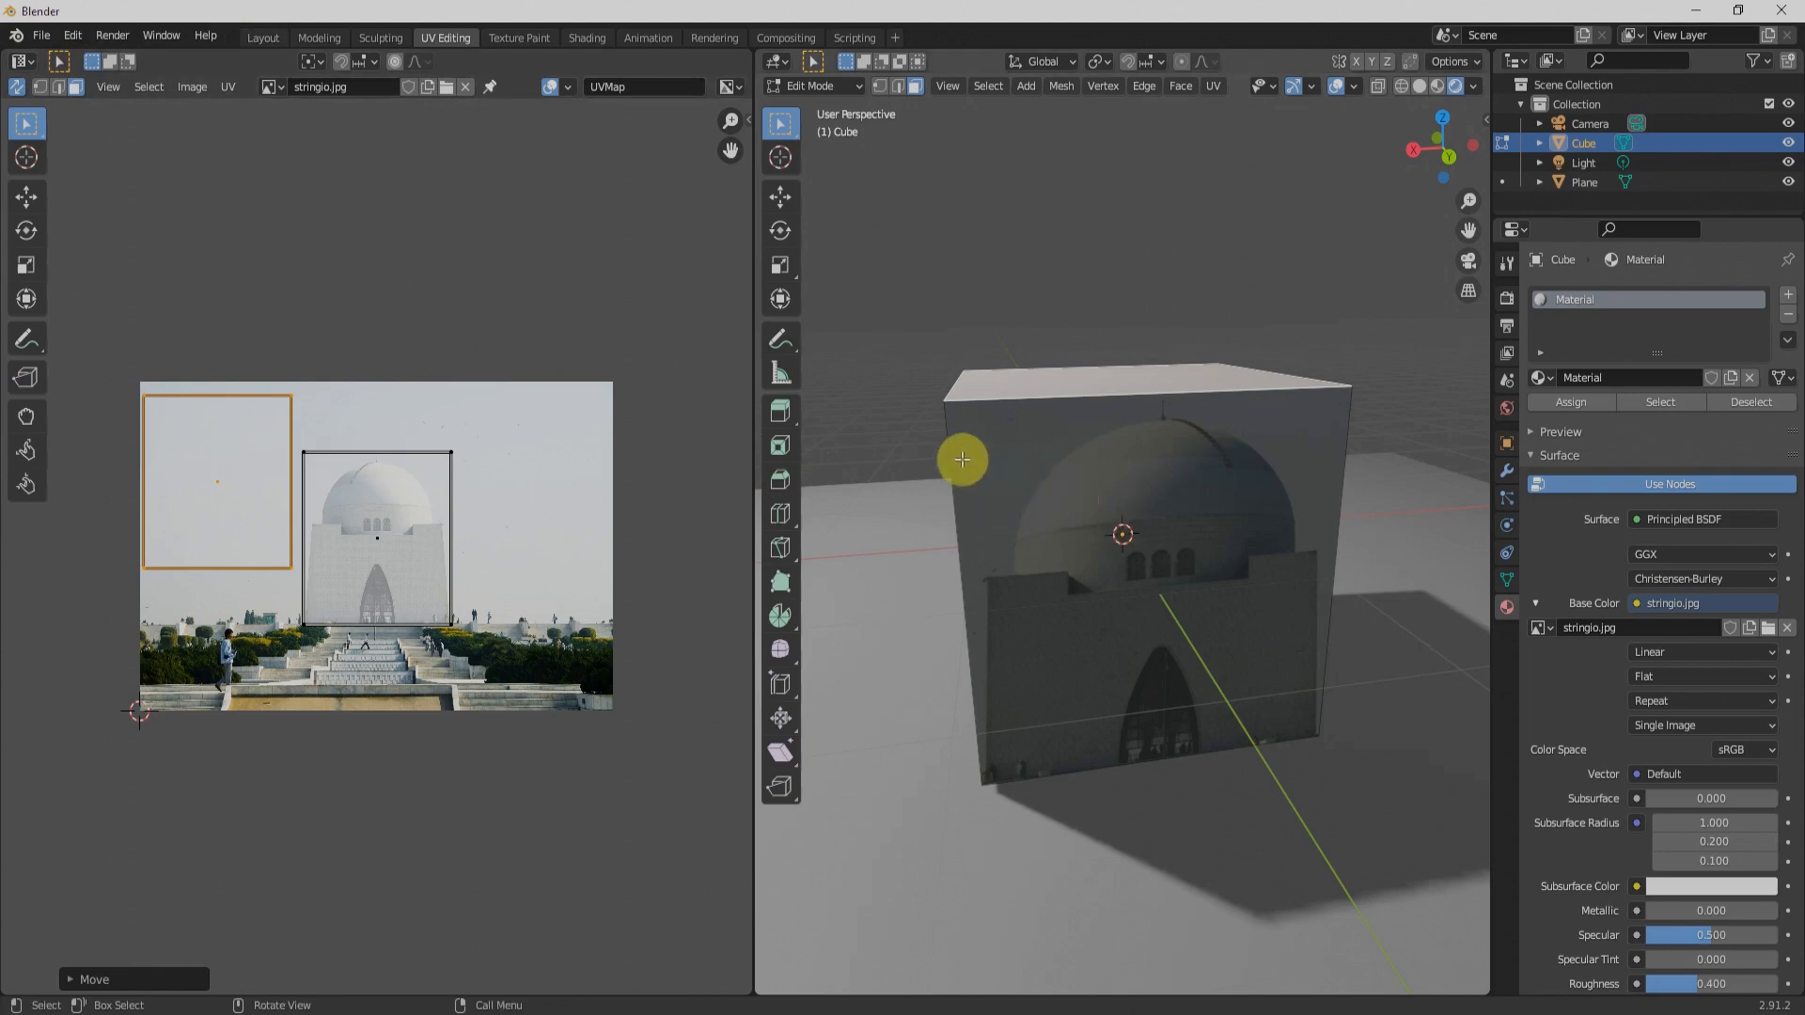
click(1011, 454)
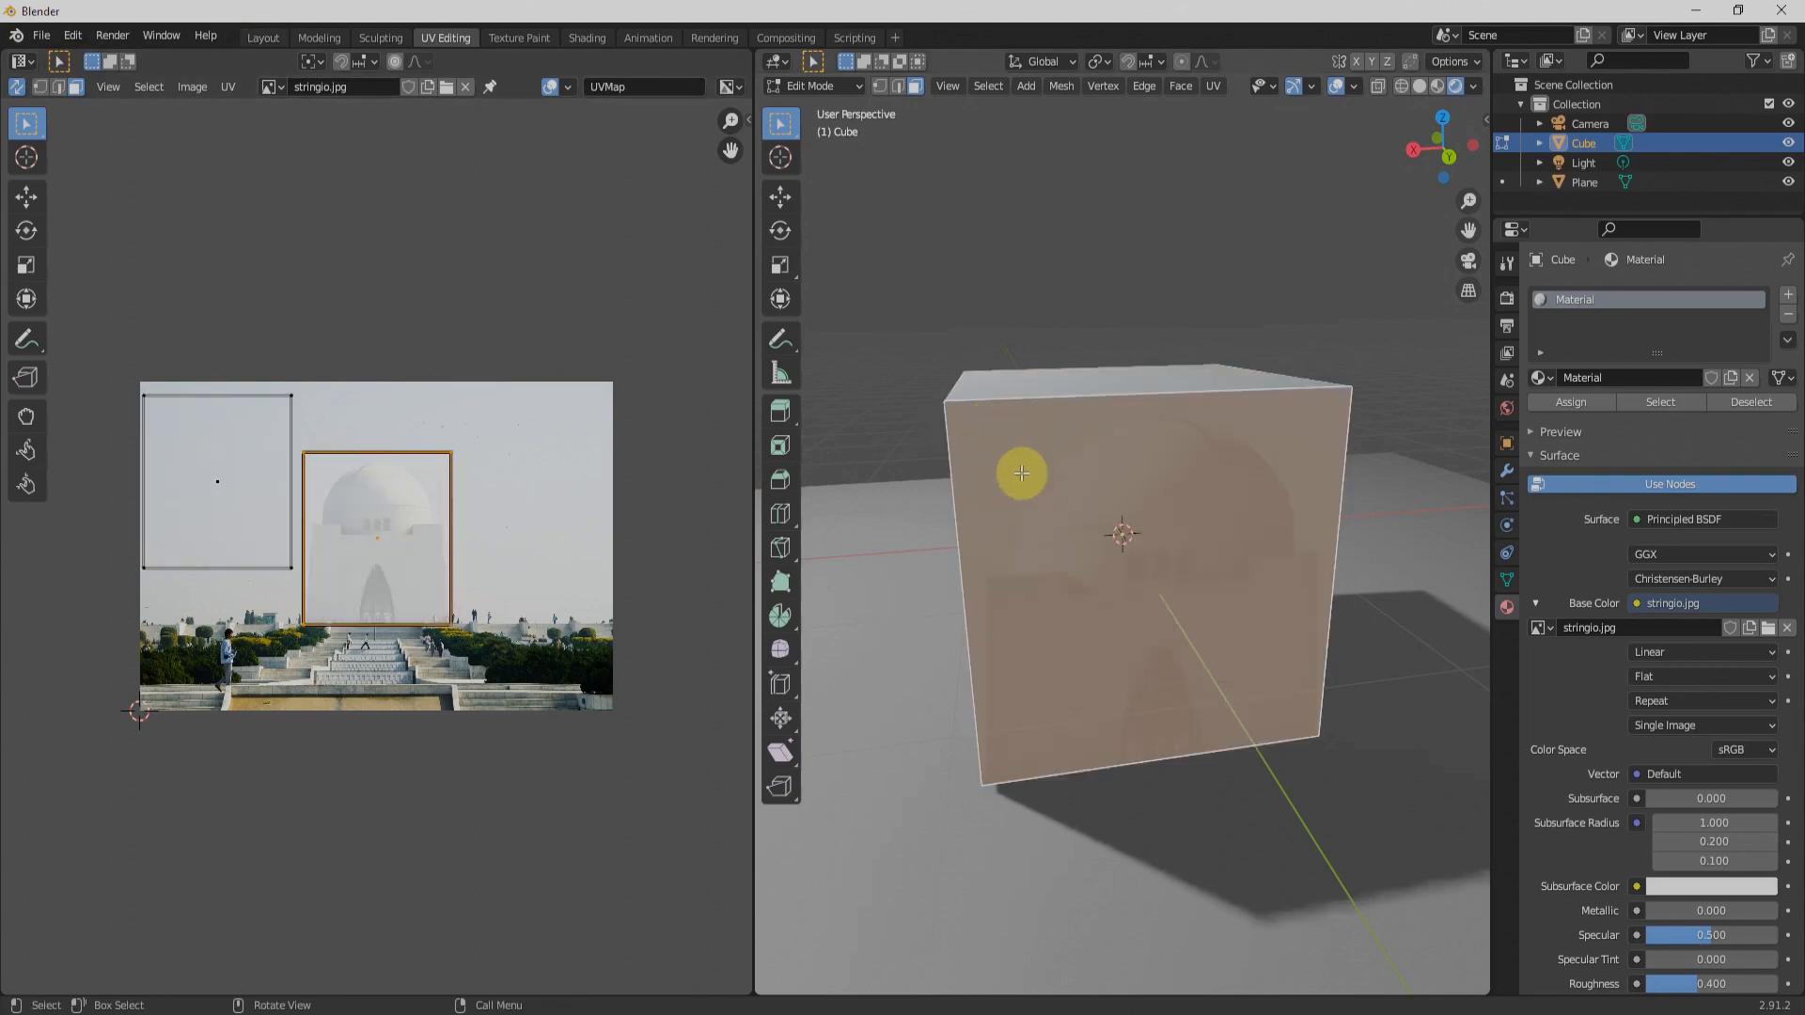
click(877, 86)
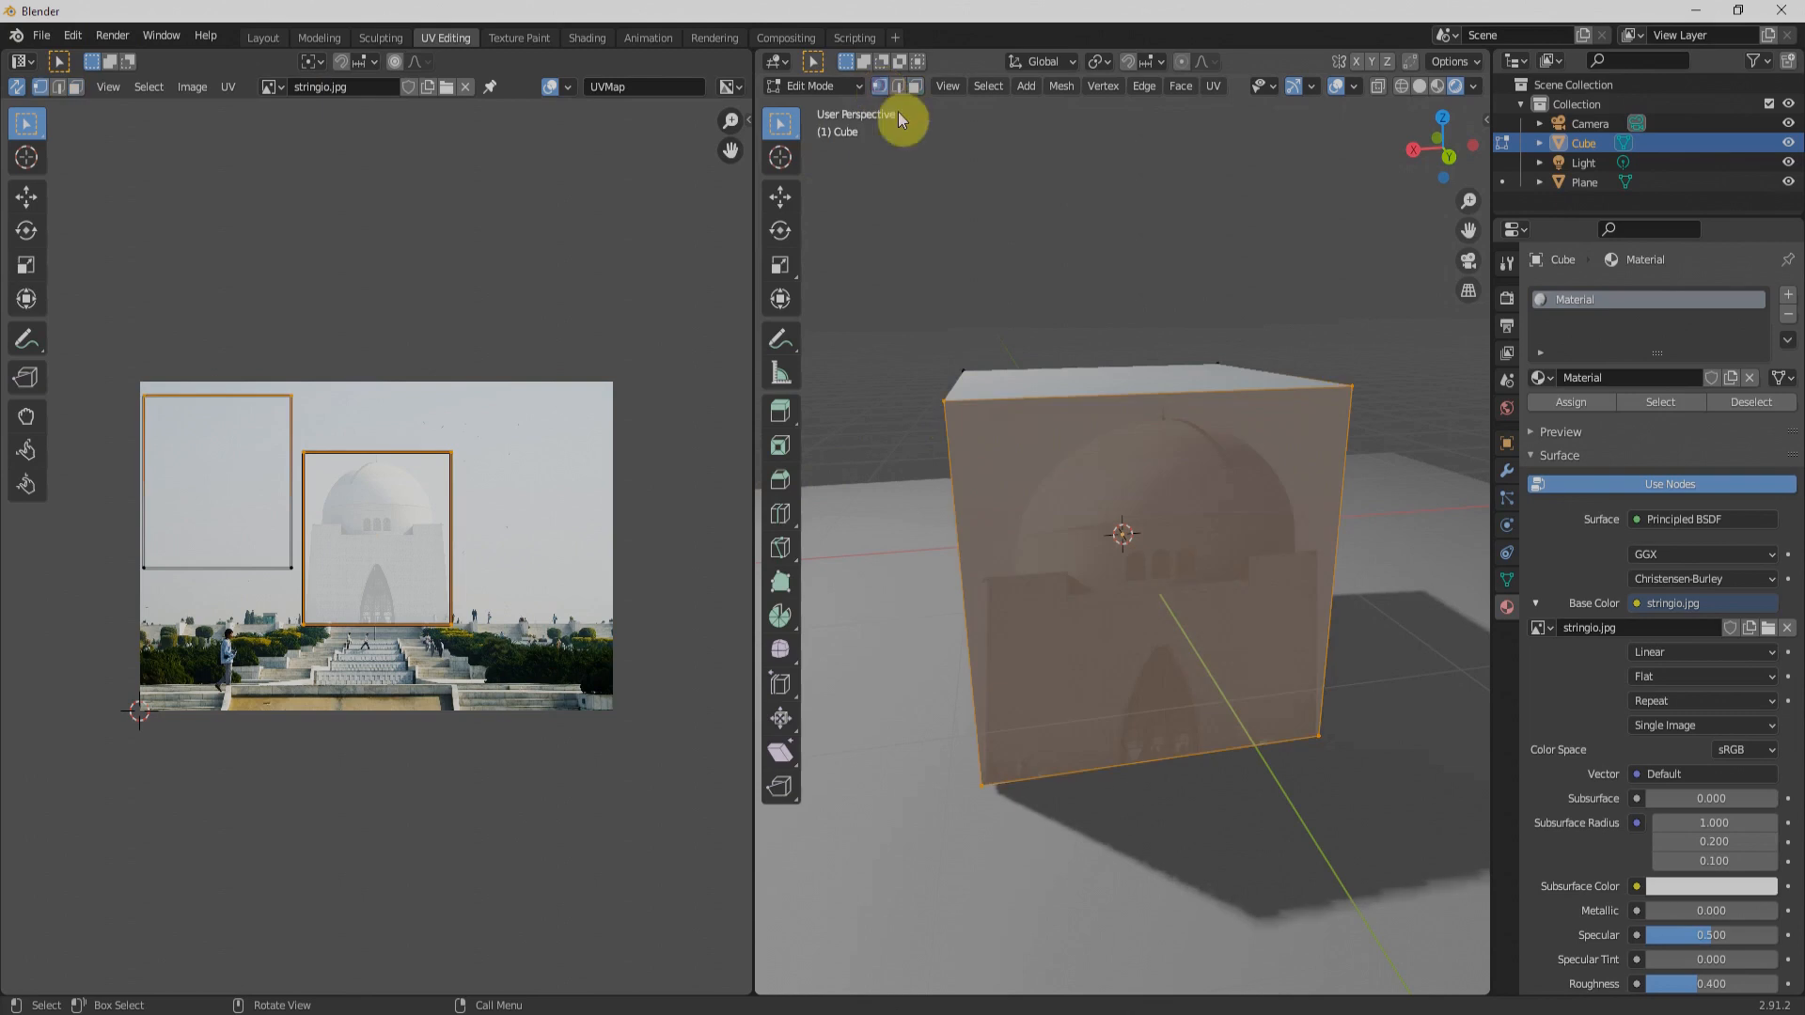
click(953, 416)
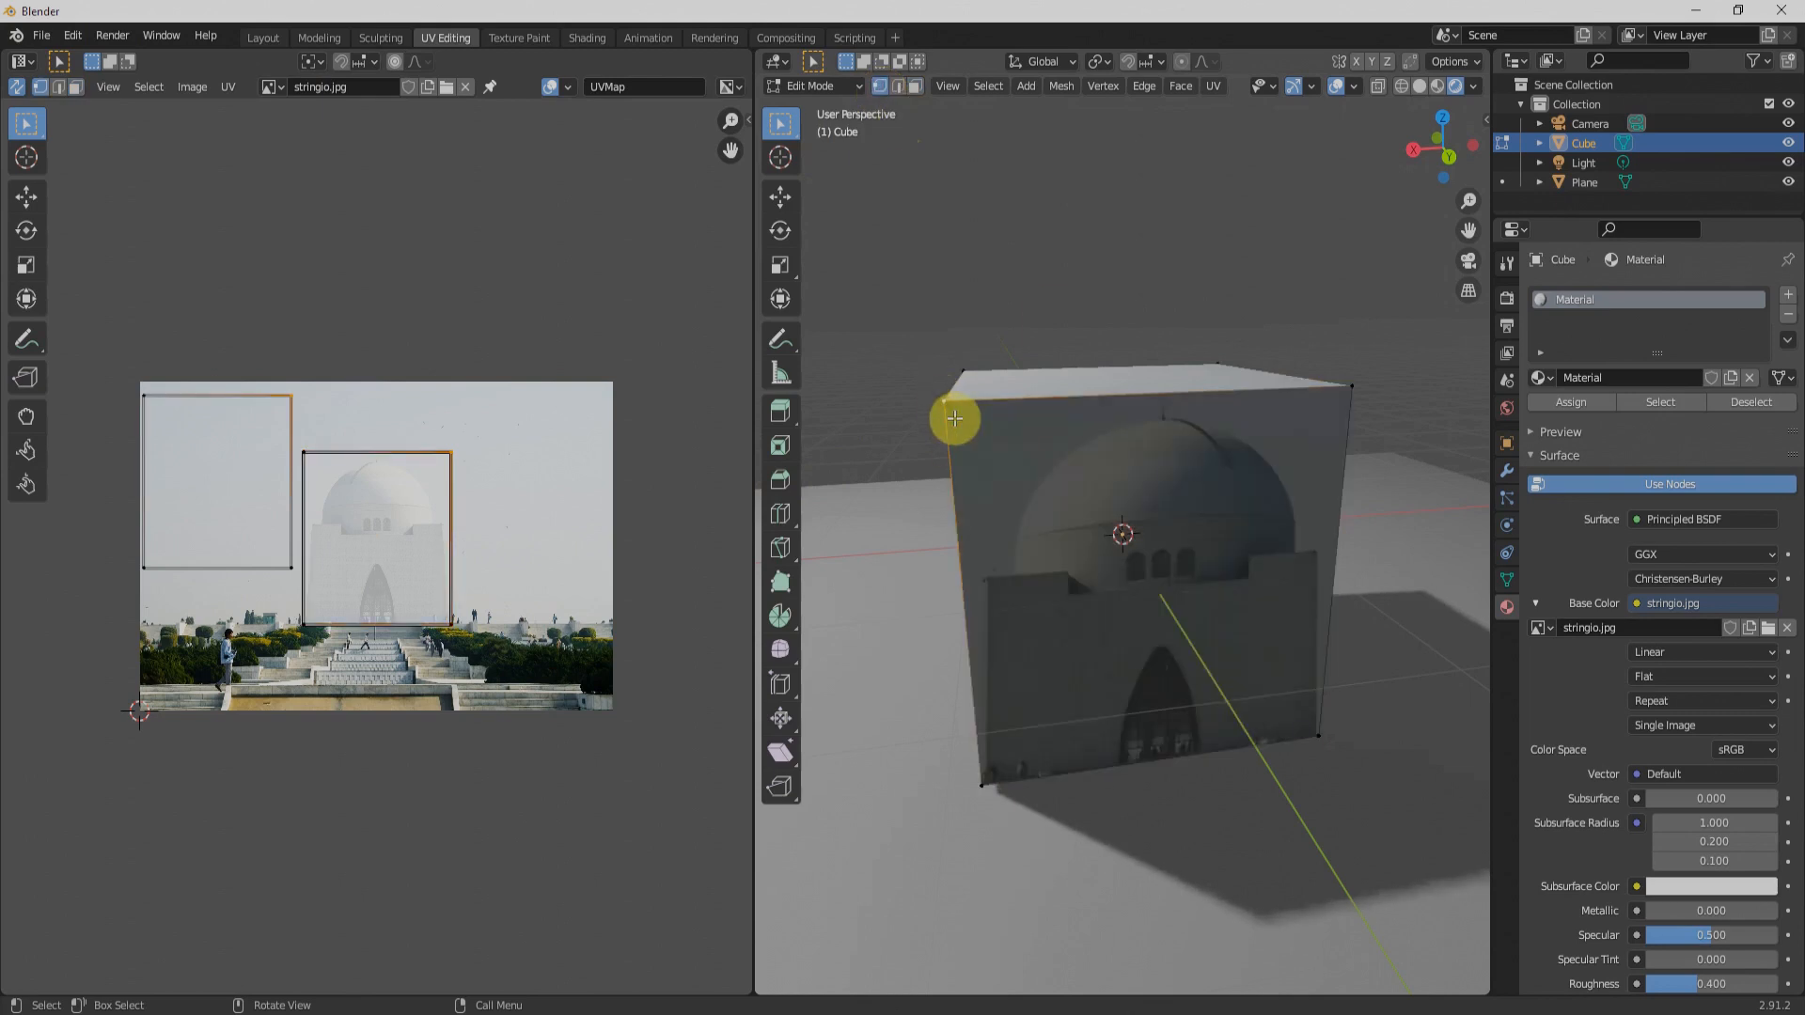
key(g)
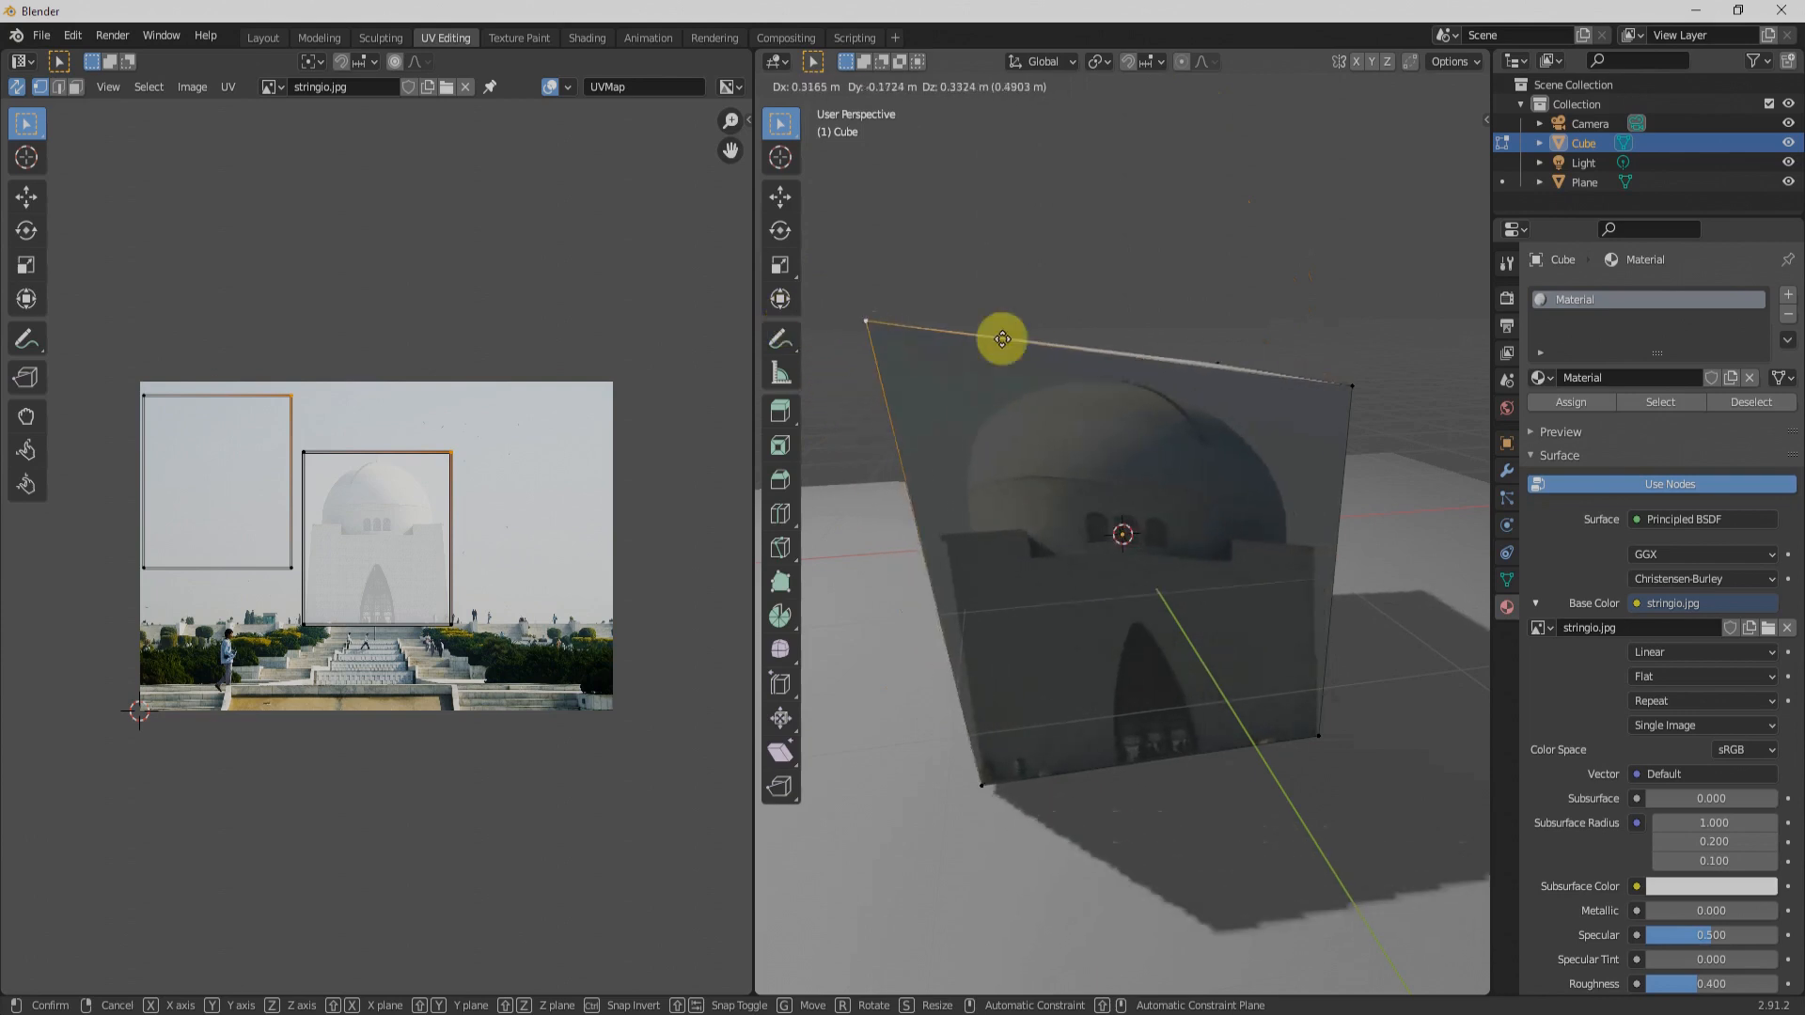
right_click(1266, 214)
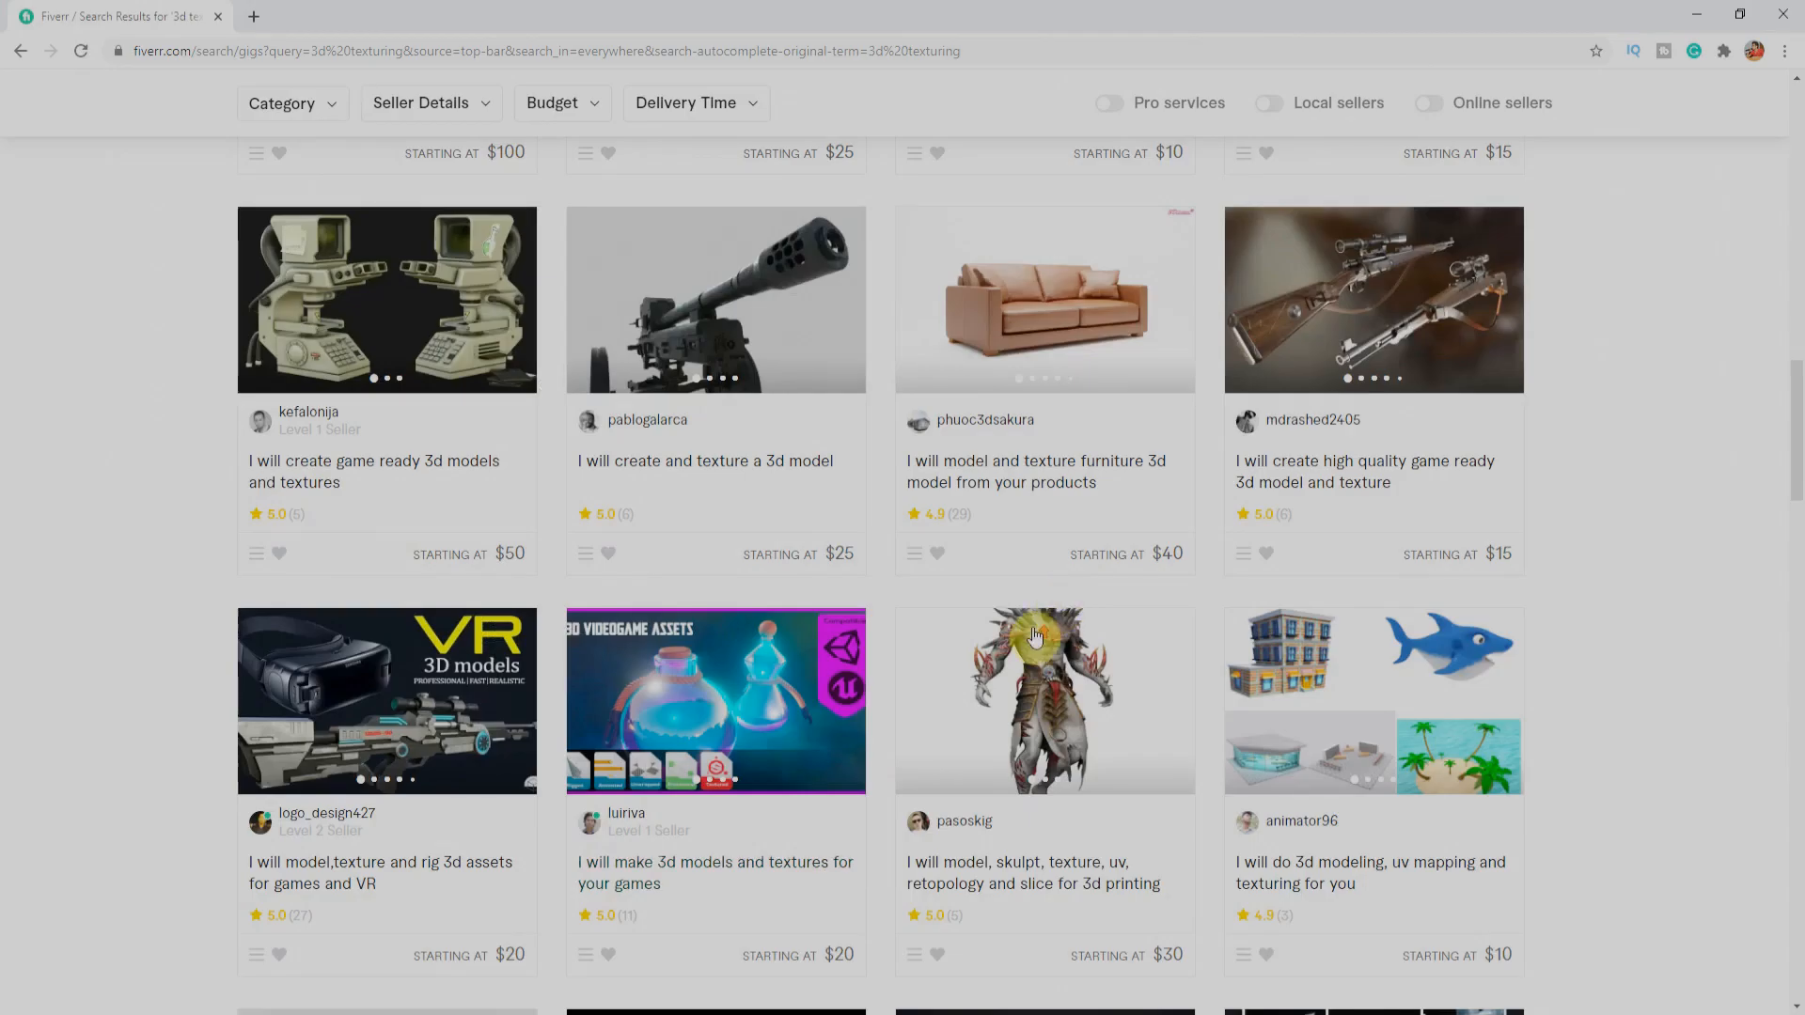
Step: Switch to Fiverr in the browser and look through the service listings for 3d texturing
scroll(1034, 628, up, 12)
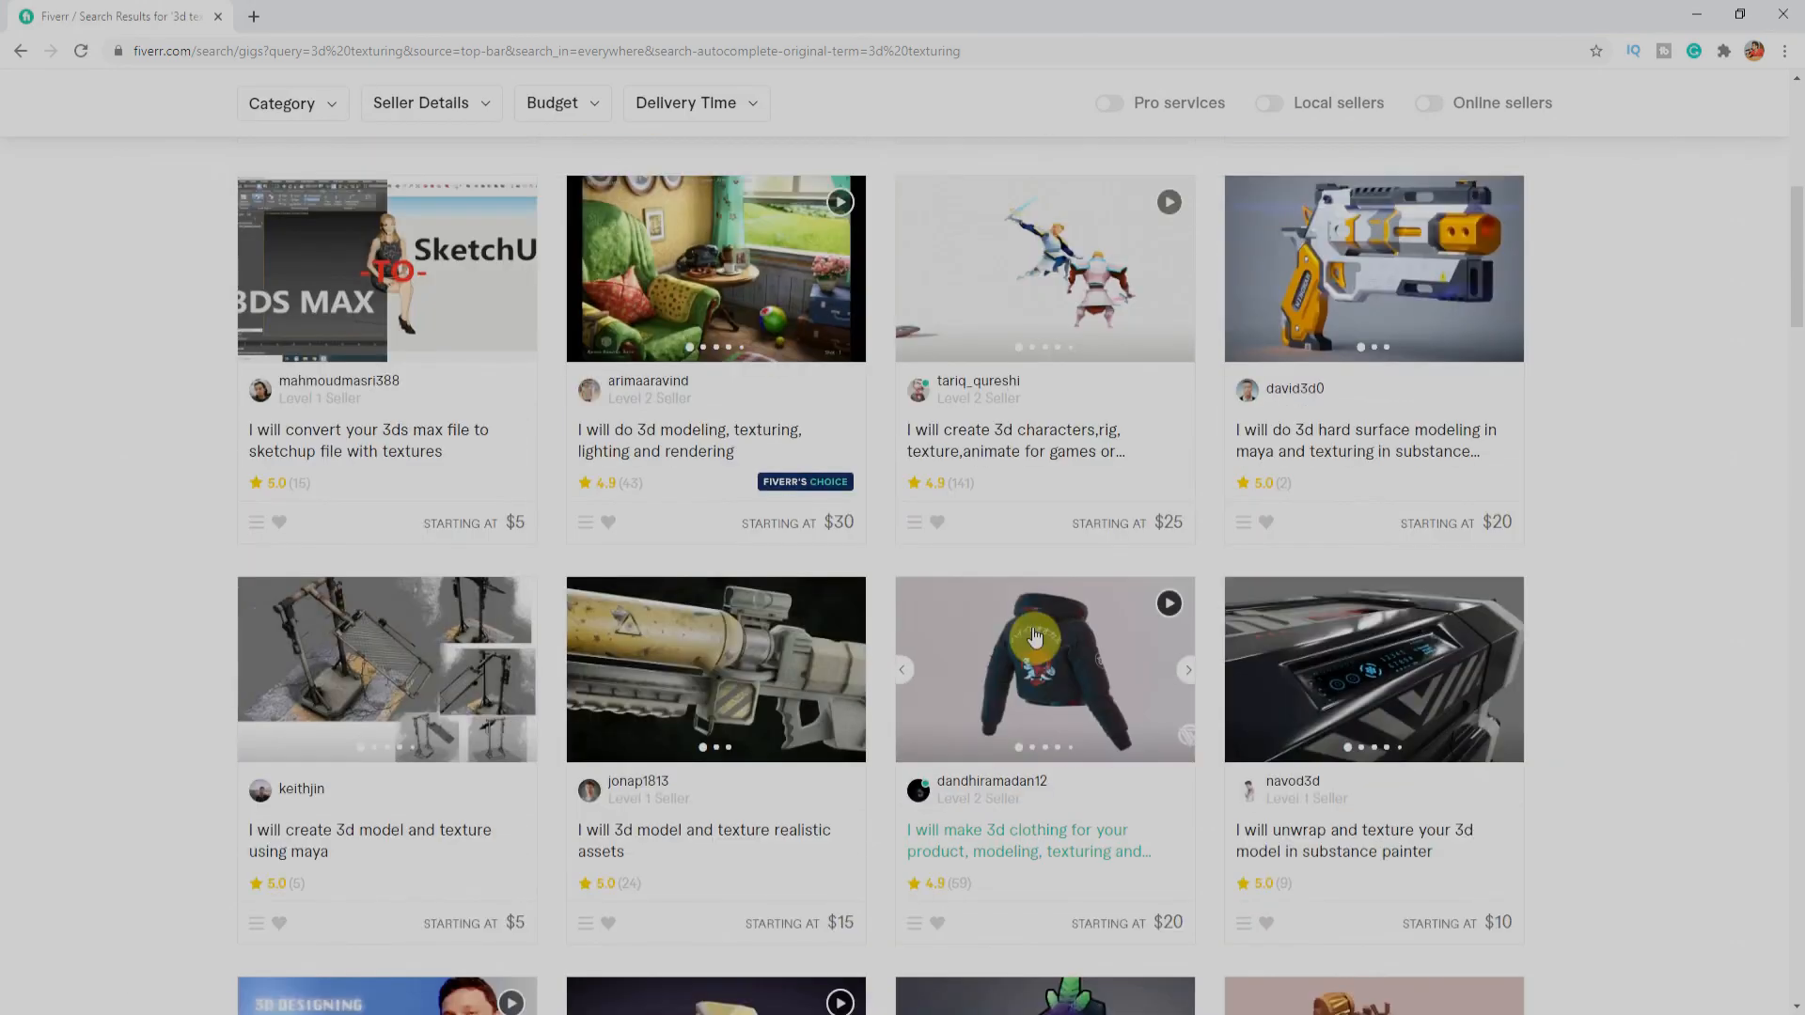
scroll(1025, 644, up, 6)
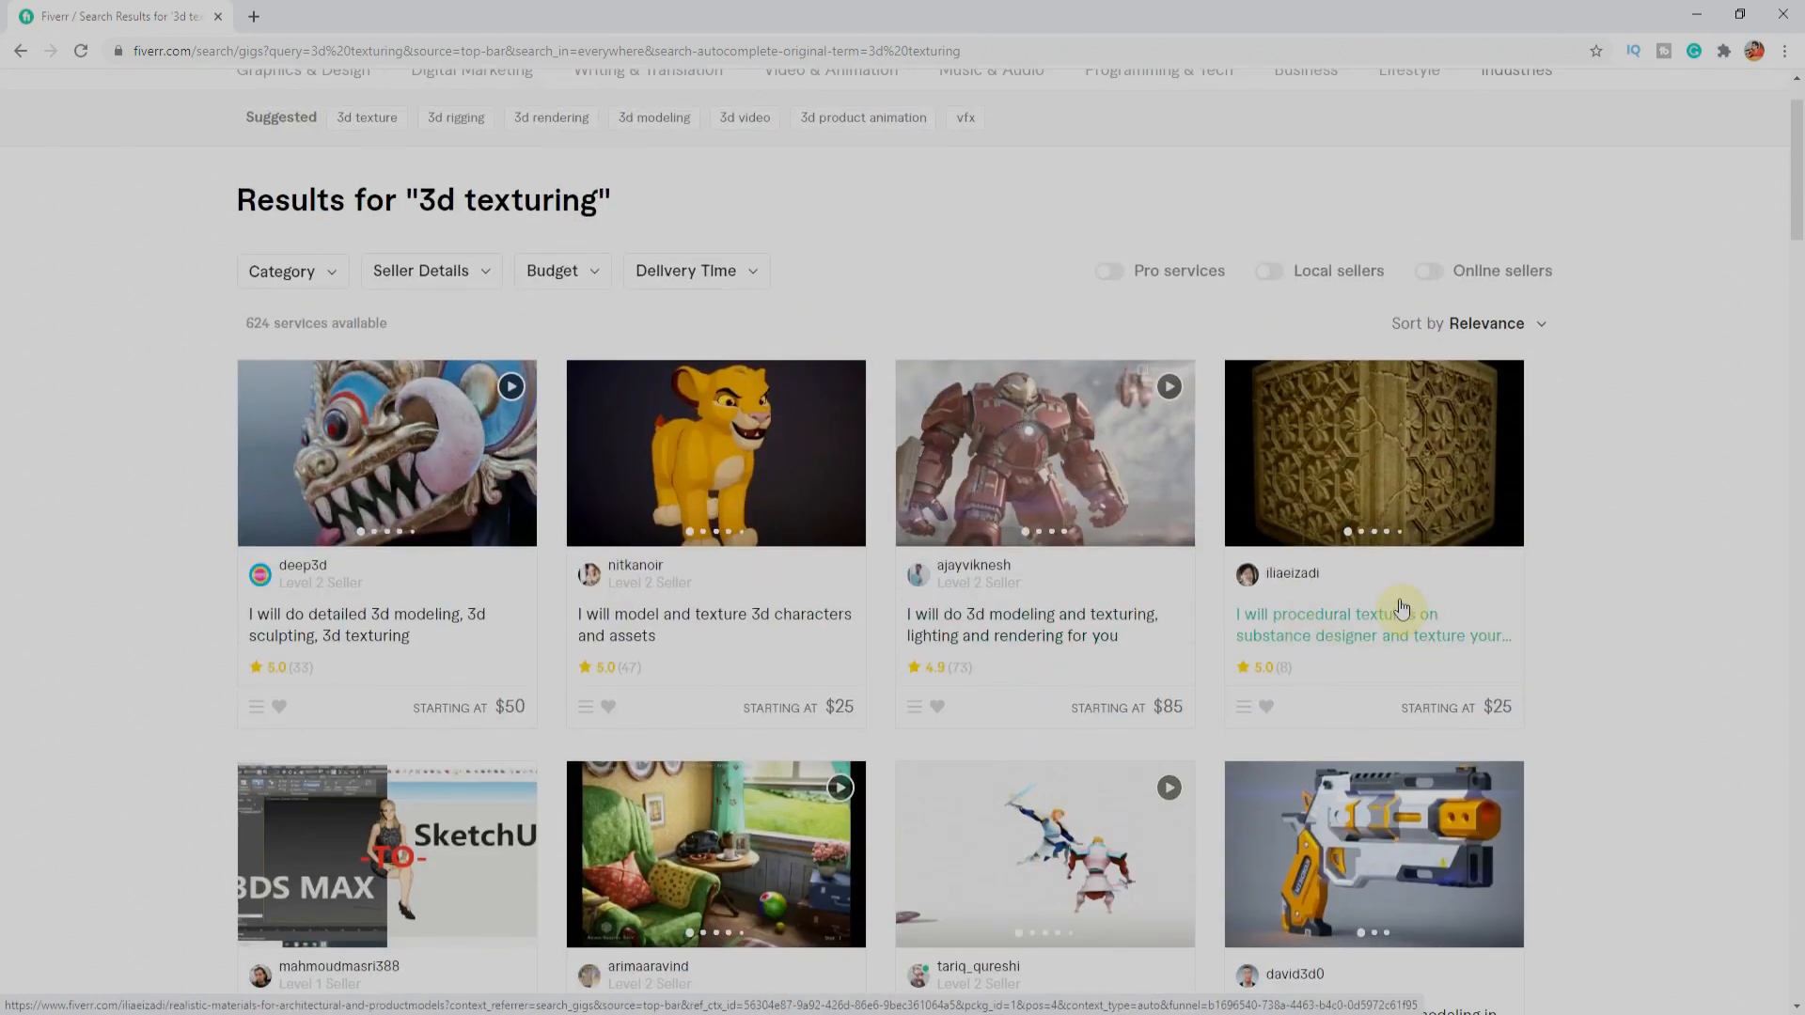
scroll(1354, 604, down, 1)
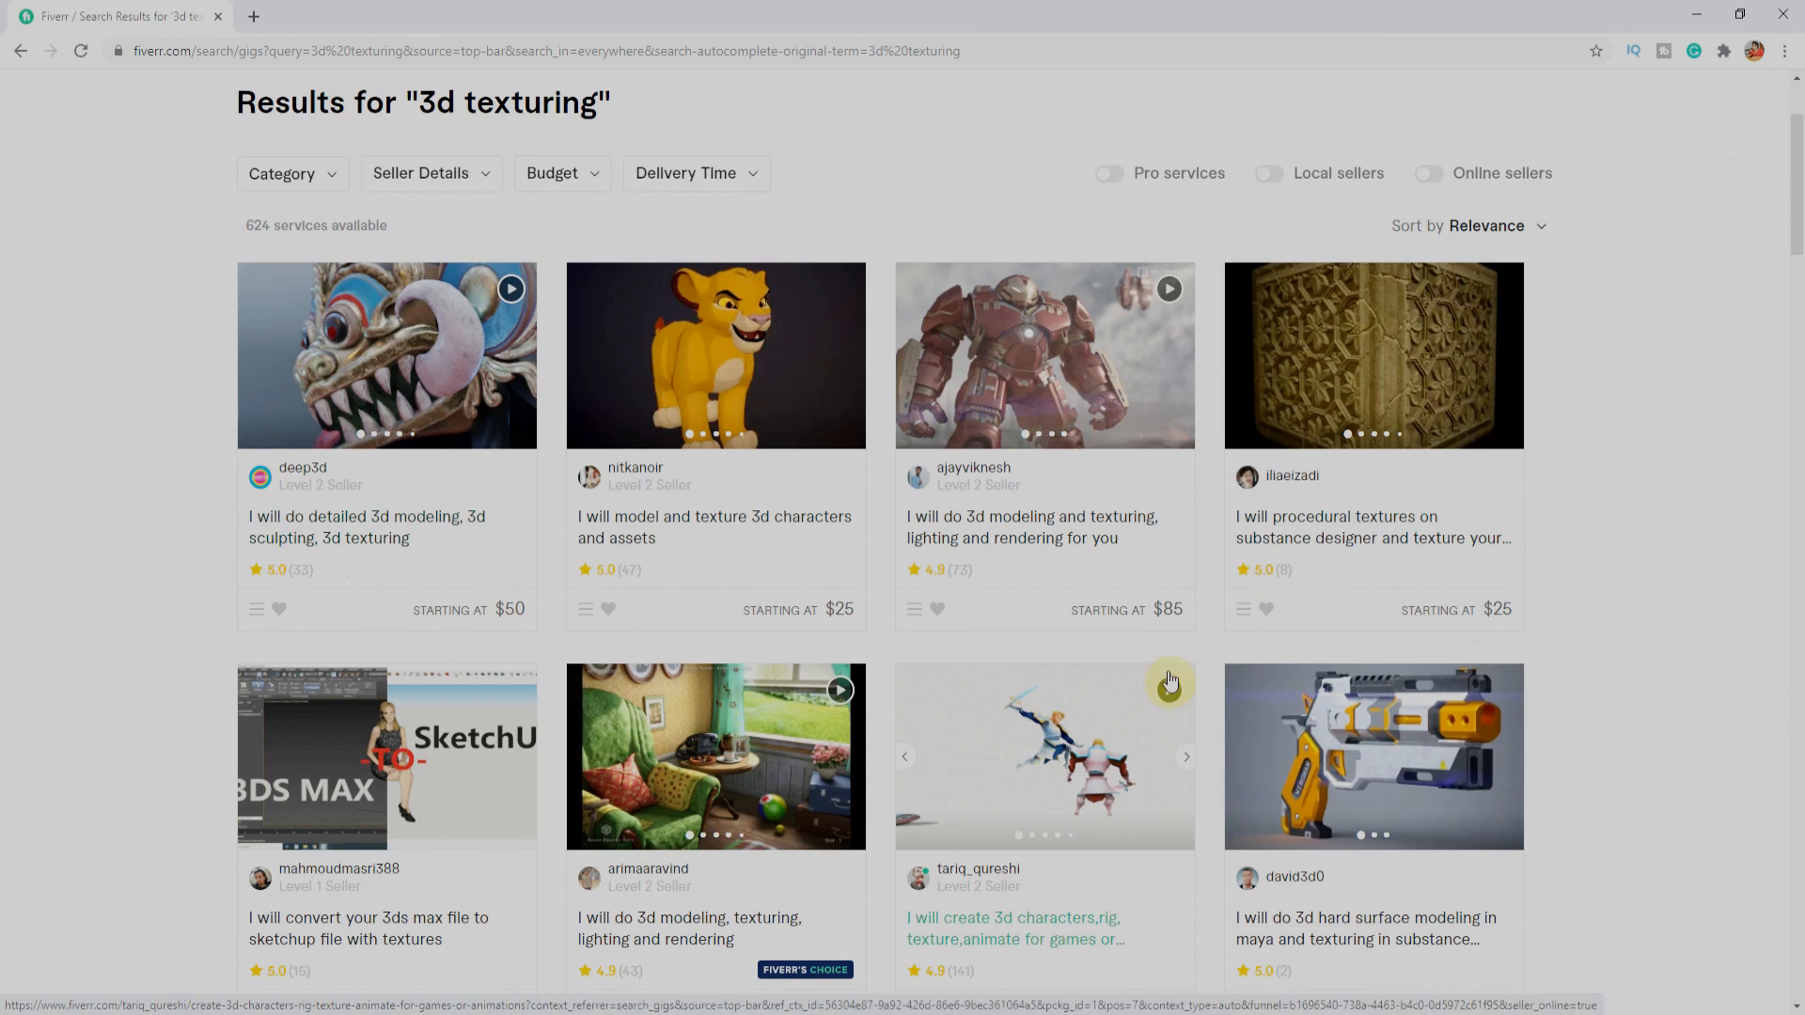
scroll(1170, 679, down, 4)
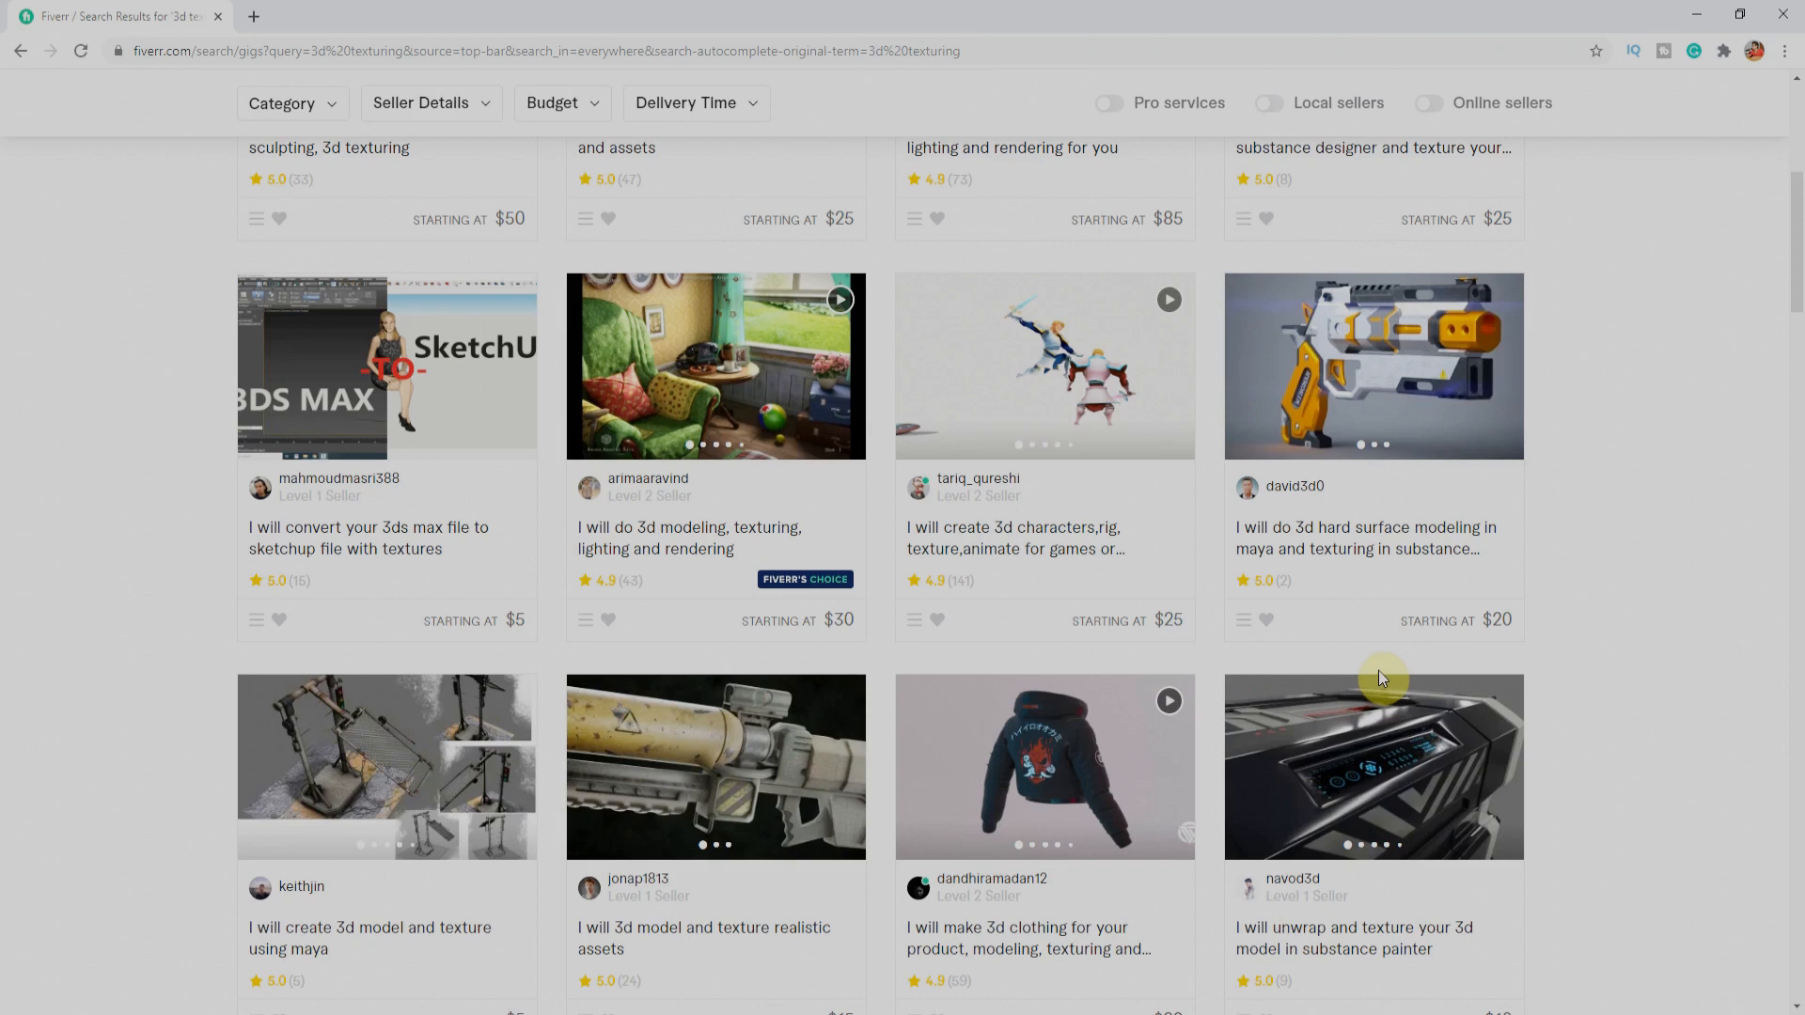
scroll(483, 264, up, 6)
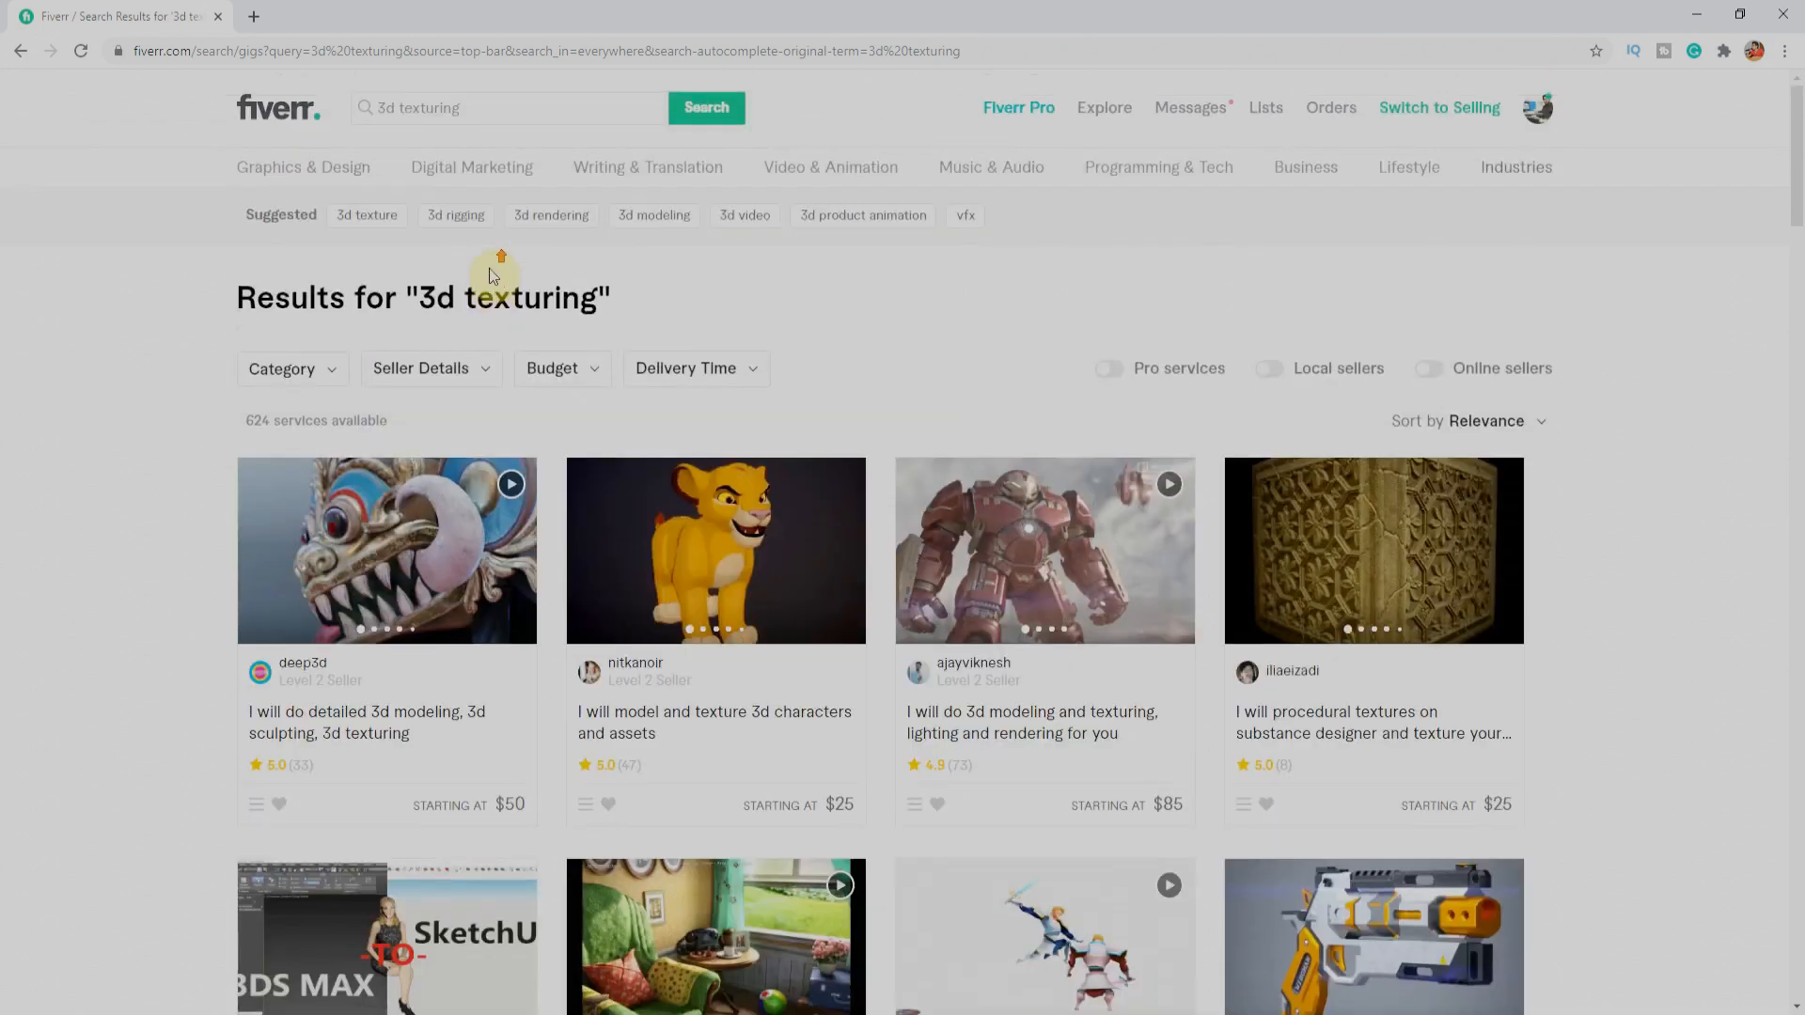
Step: Search Fiverr for game assets and look through the listed services
click(470, 108)
key(BackSpace)
key(BackSpace)
key(BackSpace)
key(BackSpace)
key(BackSpace)
key(BackSpace)
key(BackSpace)
key(BackSpace)
key(BackSpace)
key(BackSpace)
key(BackSpace)
key(BackSpace)
text(game assets)
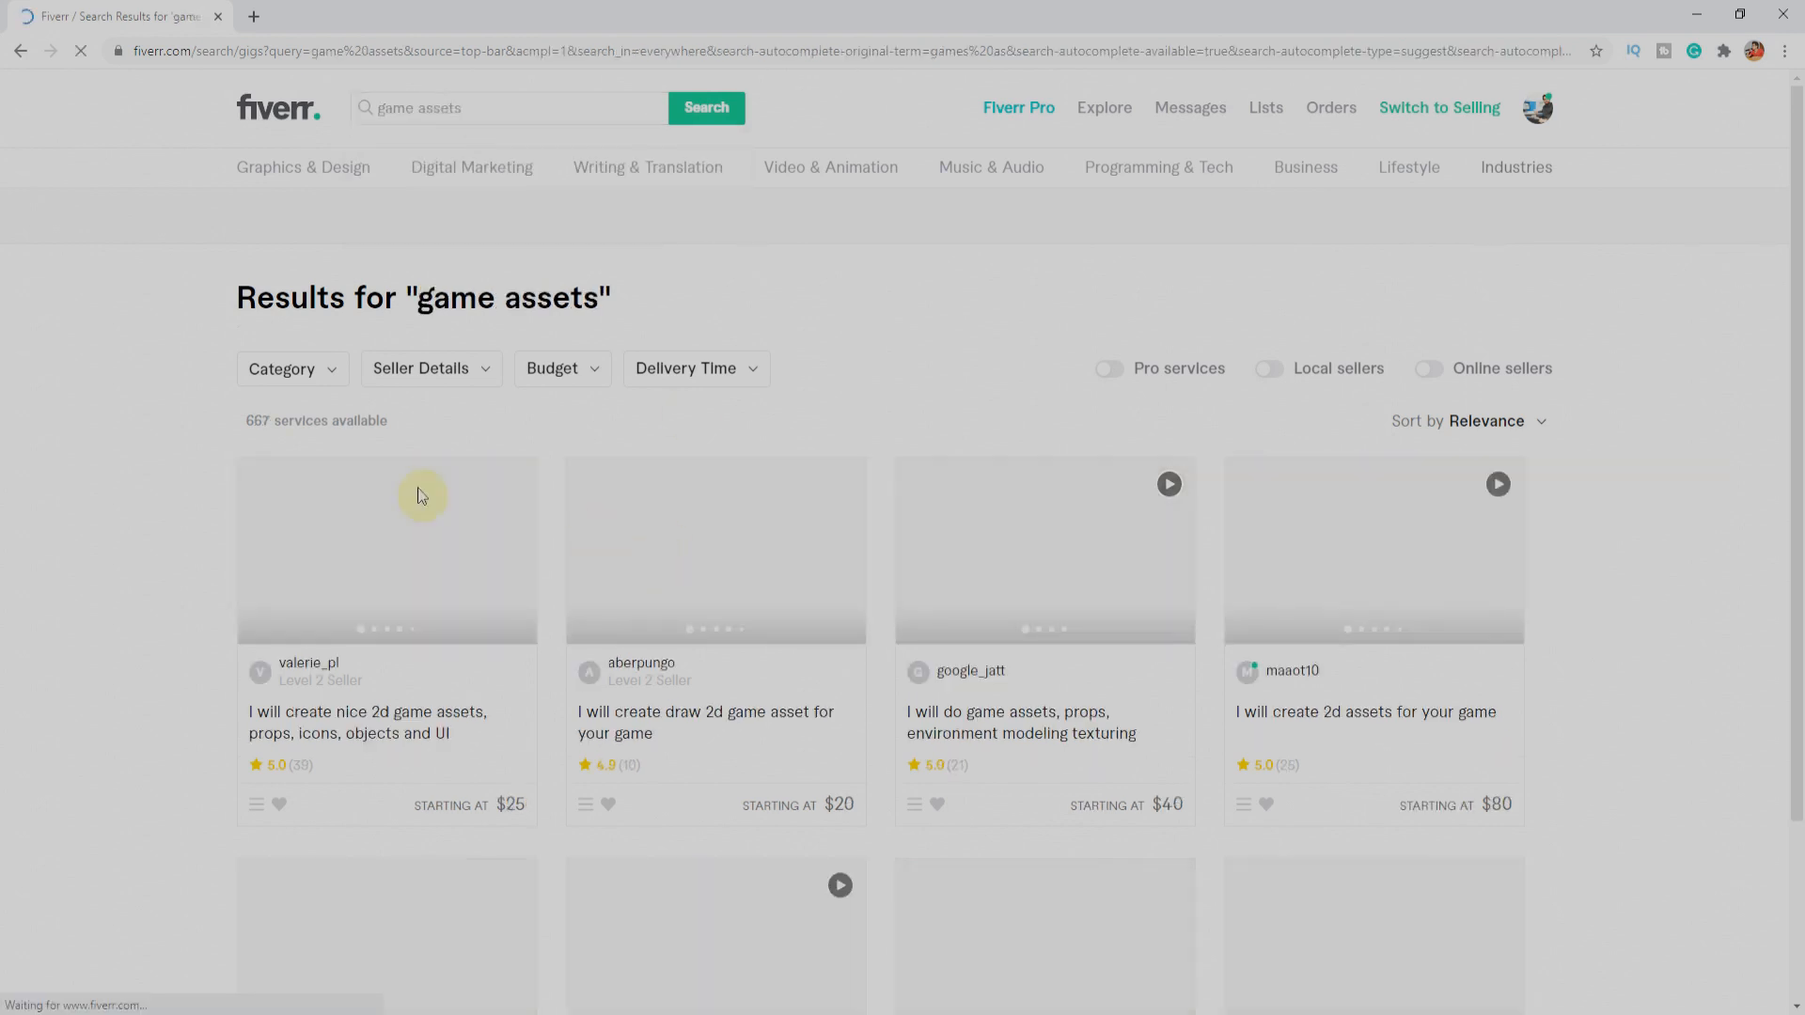
scroll(361, 473, down, 2)
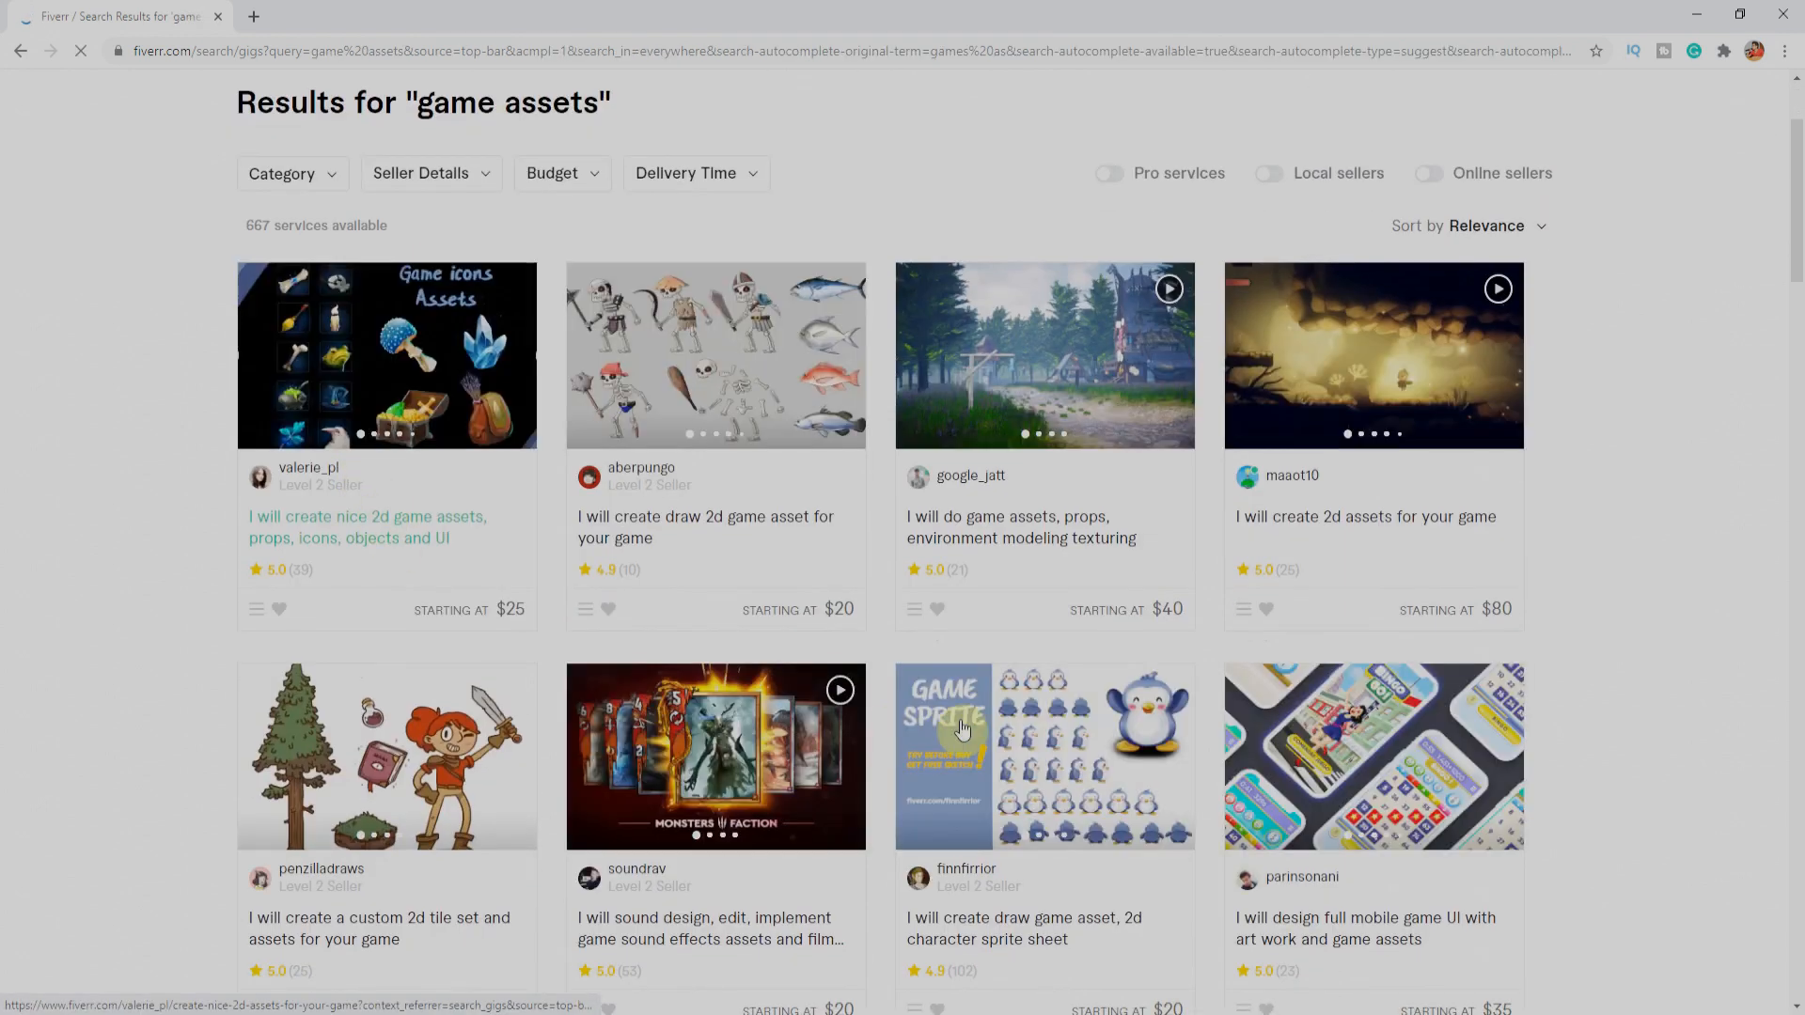
scroll(451, 508, up, 2)
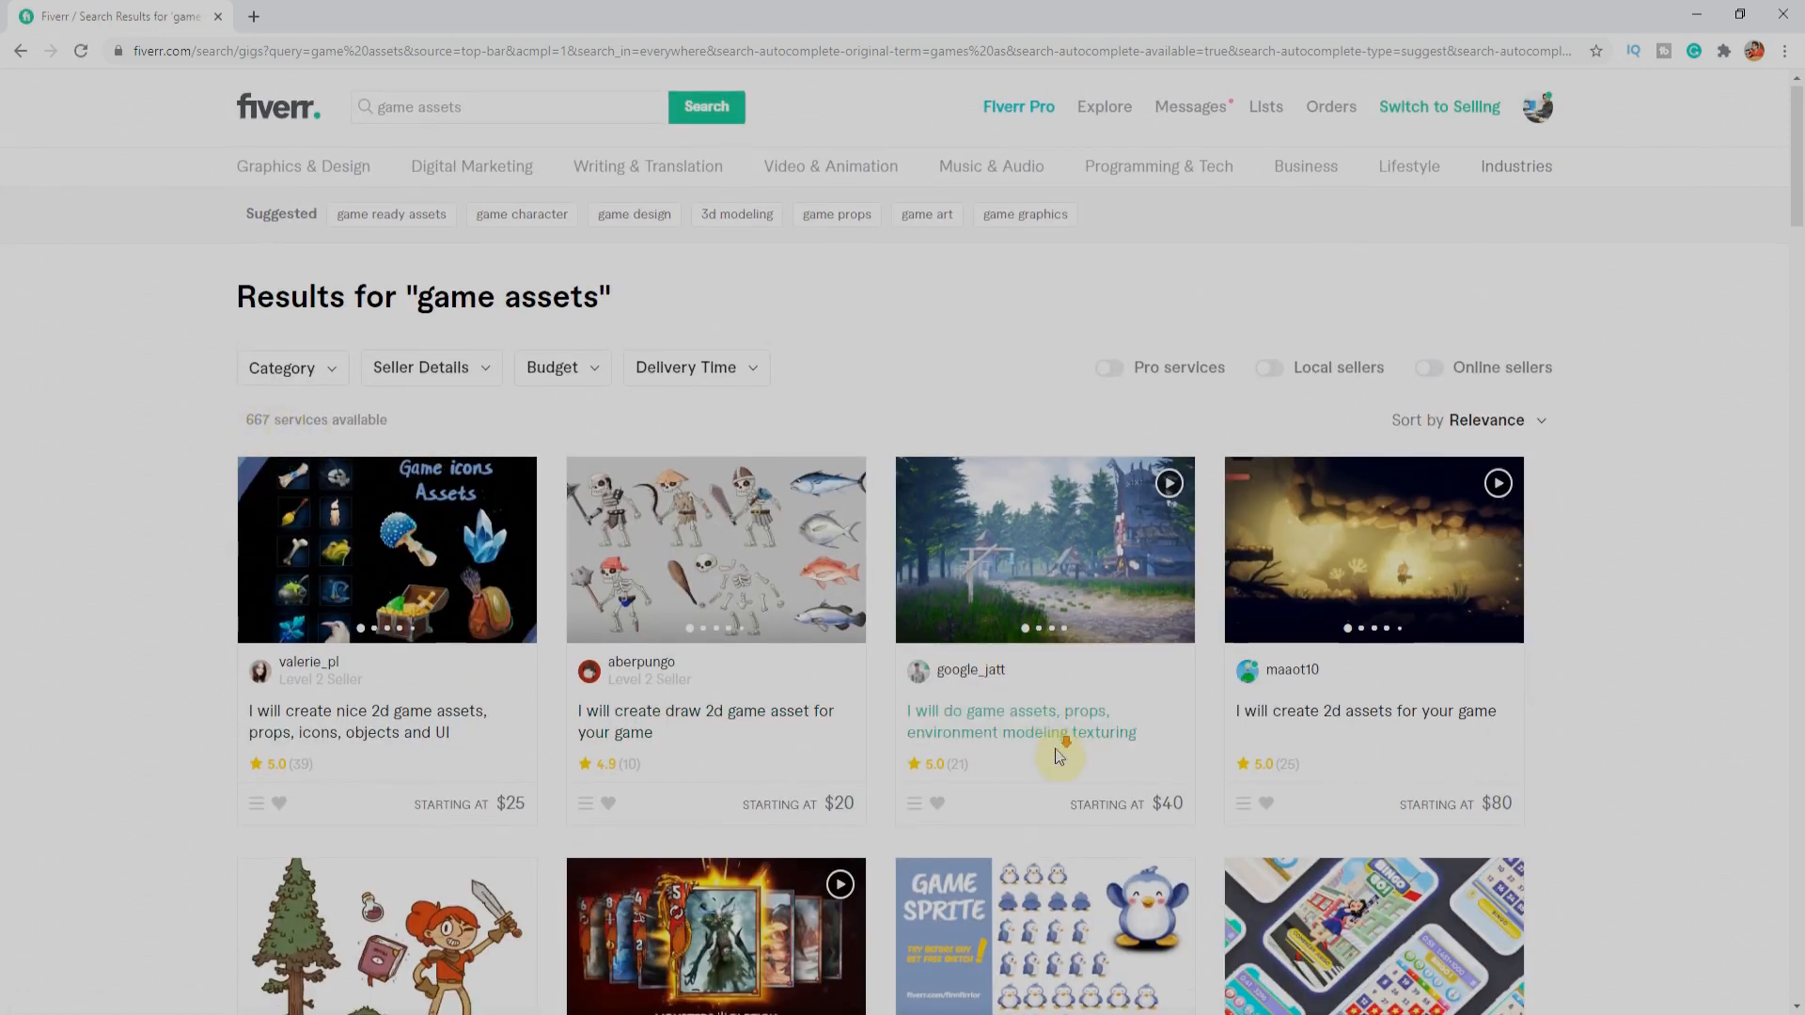
scroll(1059, 757, down, 5)
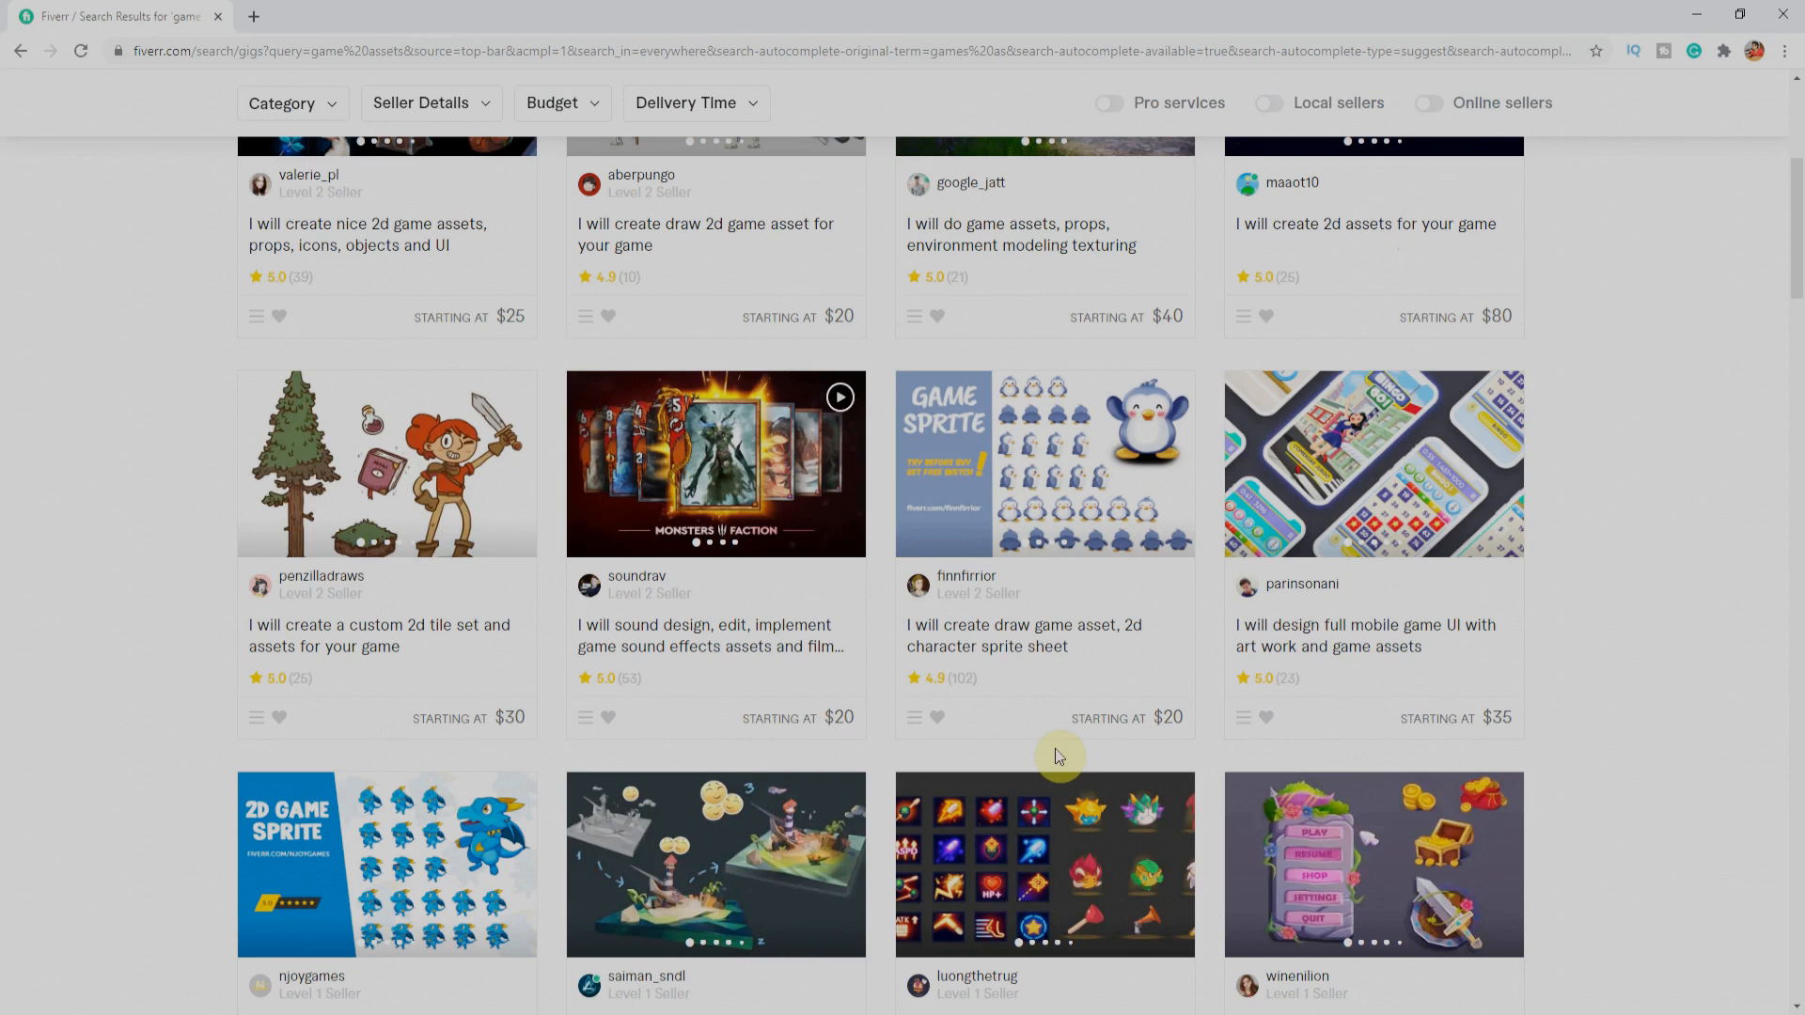
scroll(708, 451, down, 3)
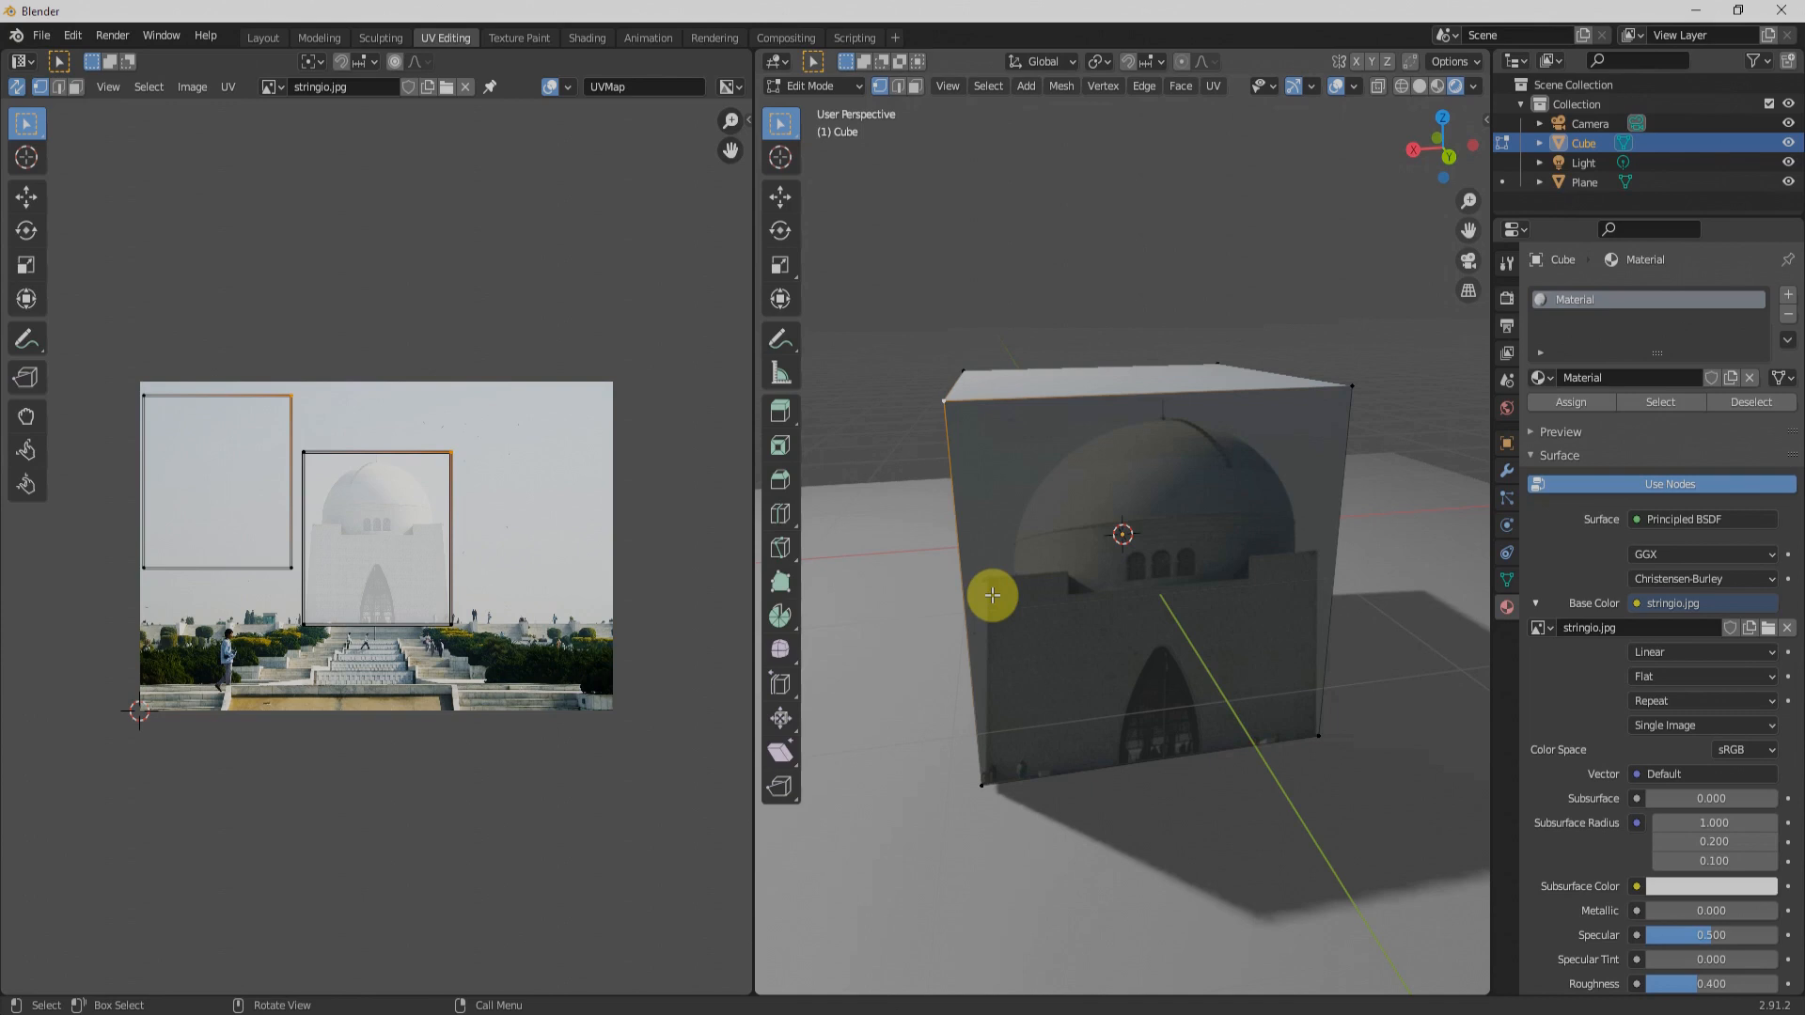
Step: Return to Blender, deselect the cube's corner vertex and open the Shading workspace
click(1143, 515)
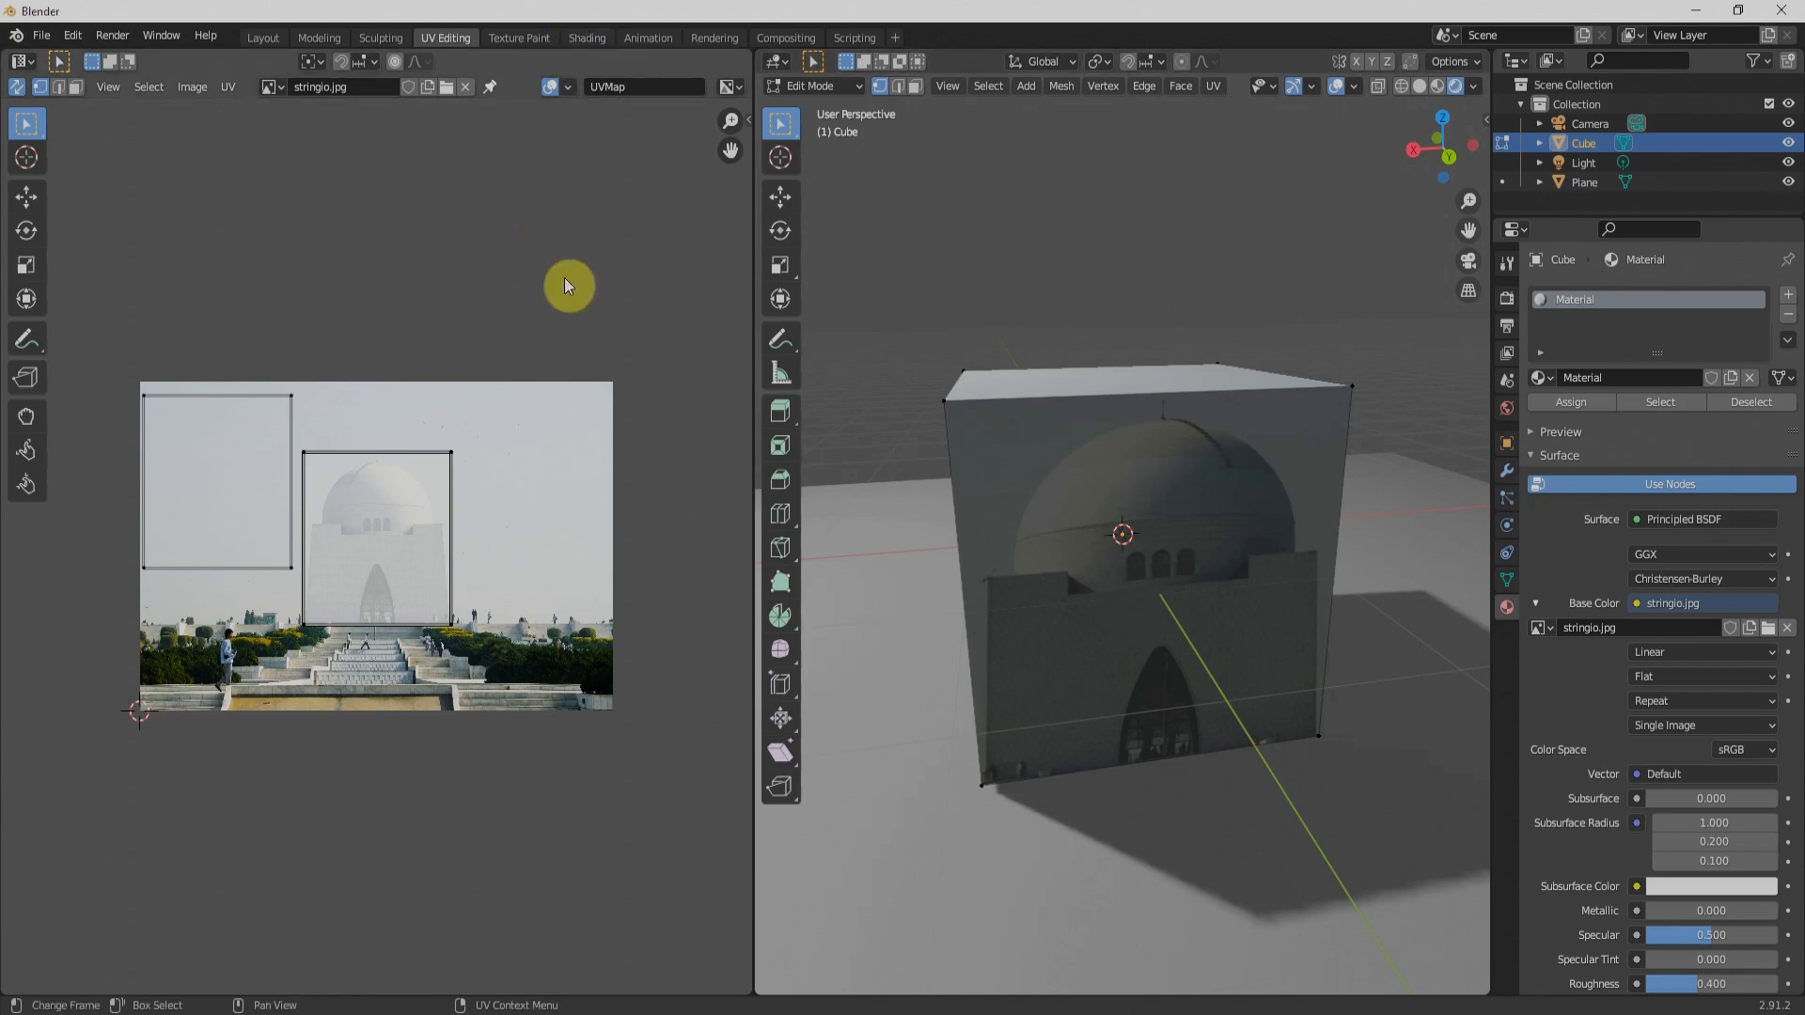
click(586, 35)
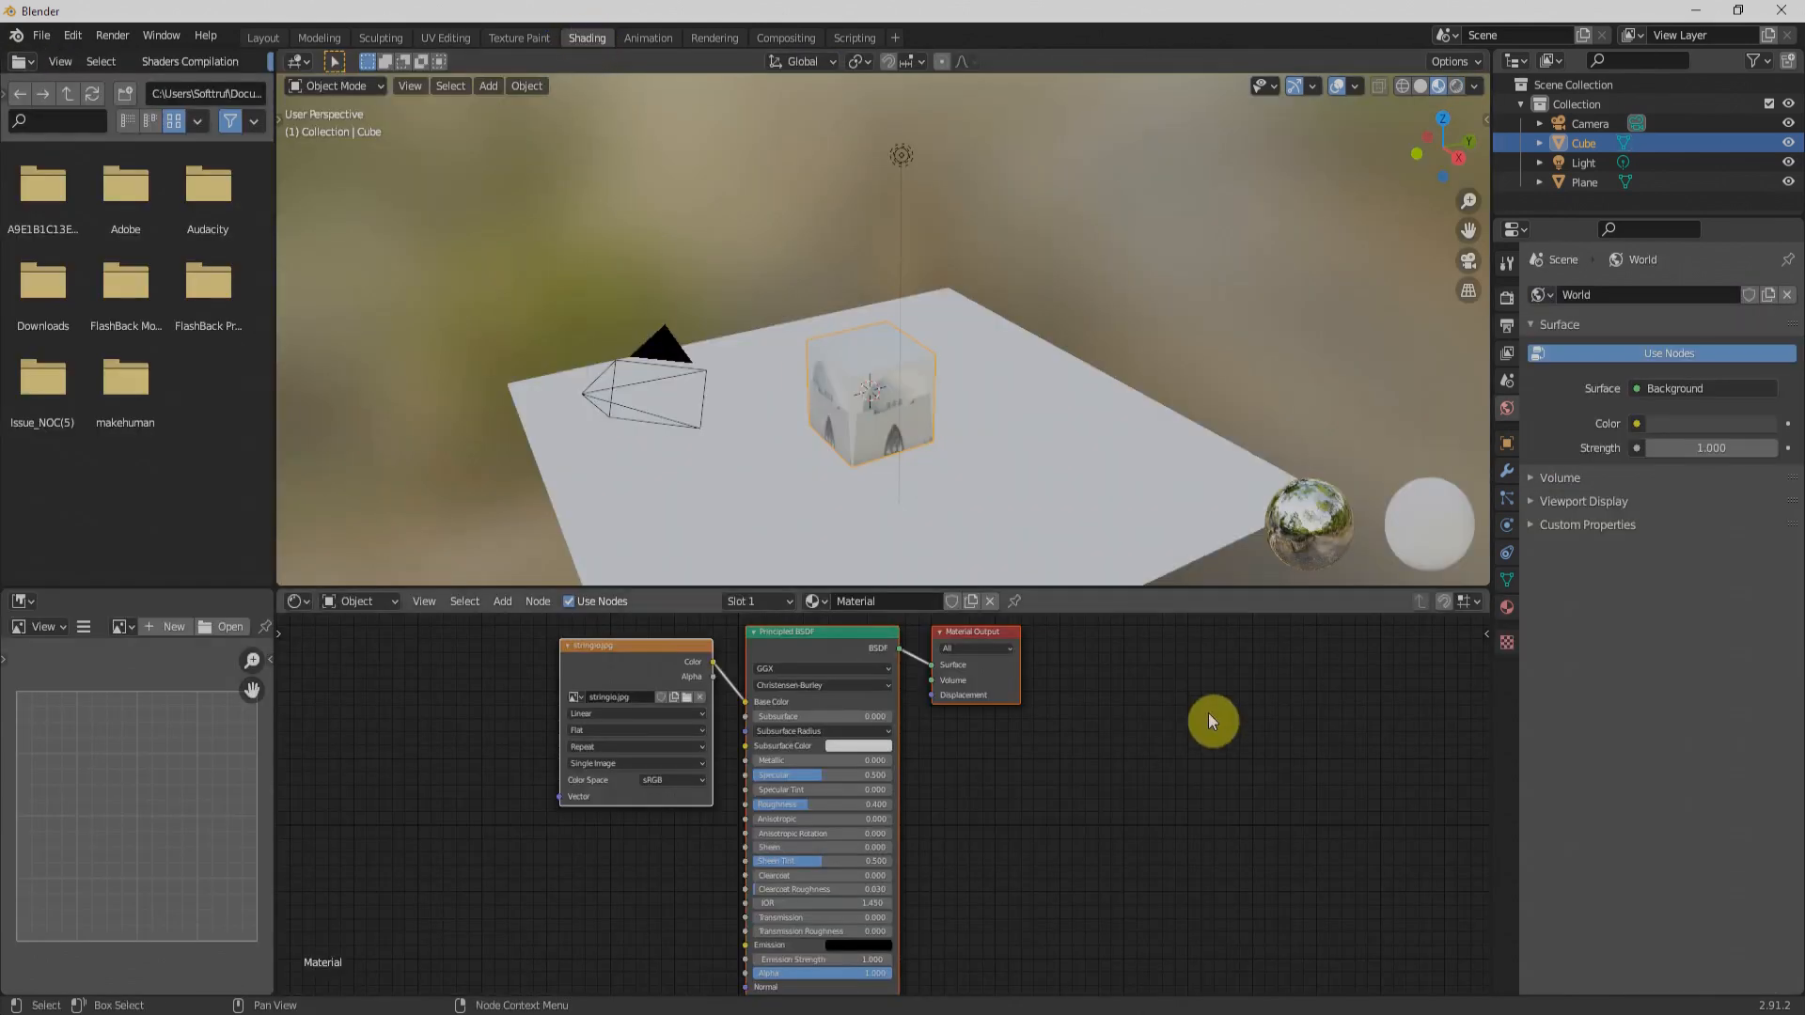